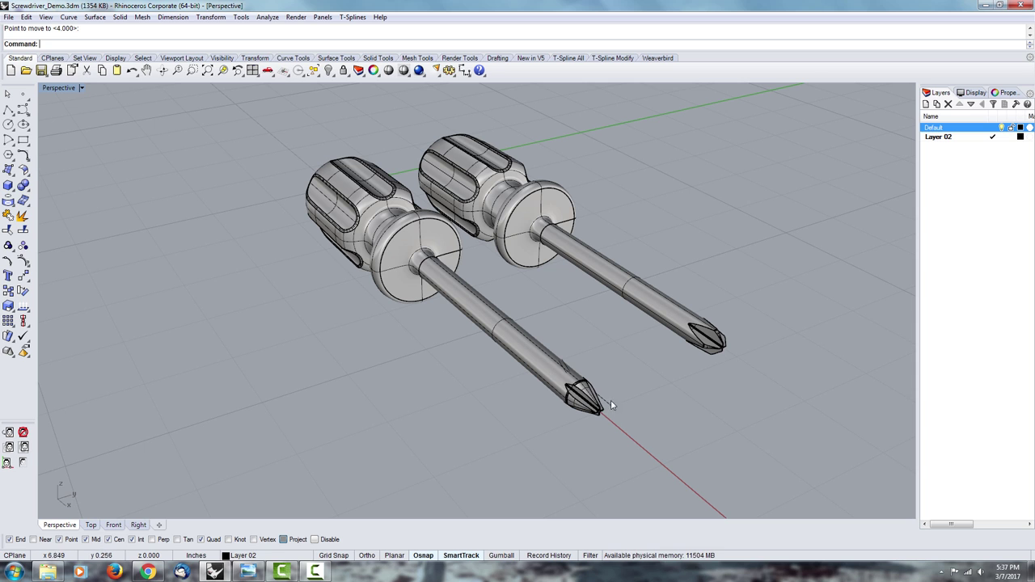
Extrude the slanted profile curve at the front screwdriver's tip sideways into a flat-sided surface extending past the shaft
scroll(557, 387, "up", 5)
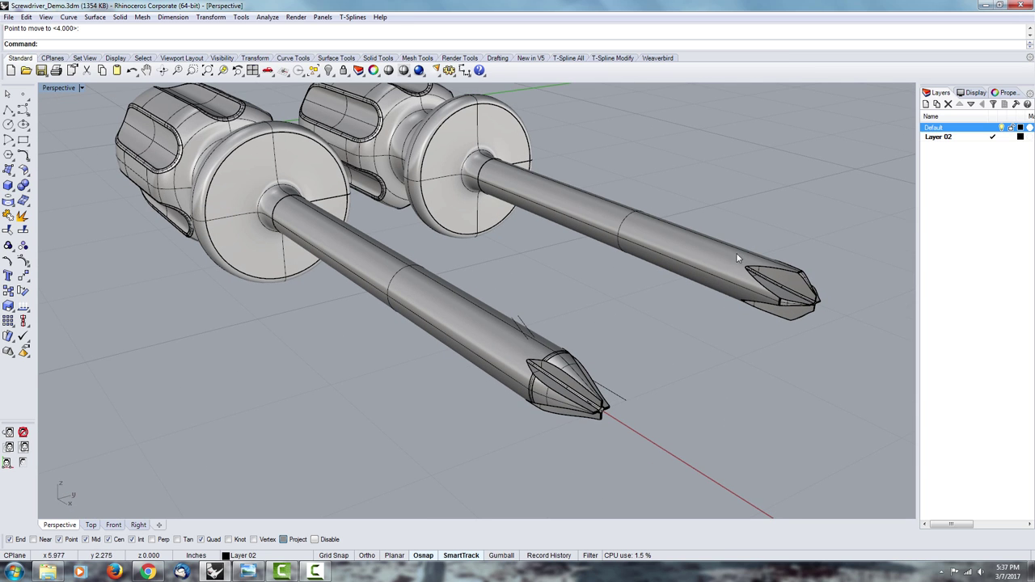
scroll(564, 379, "up", 4)
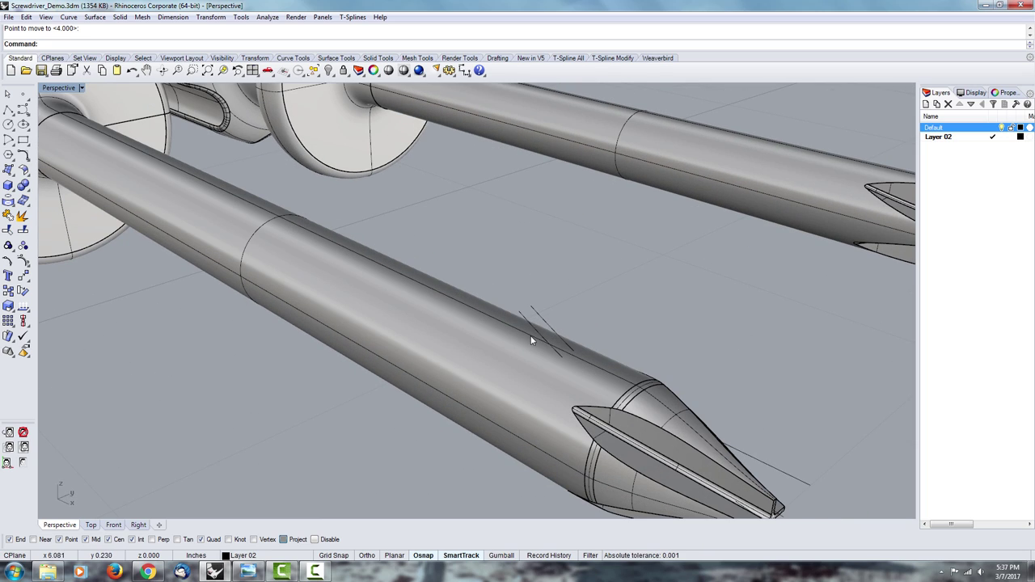
left_click(529, 322)
right_click_drag(529, 321, 509, 292)
right_click_drag(696, 463, 405, 288)
right_click_drag(410, 333, 421, 343)
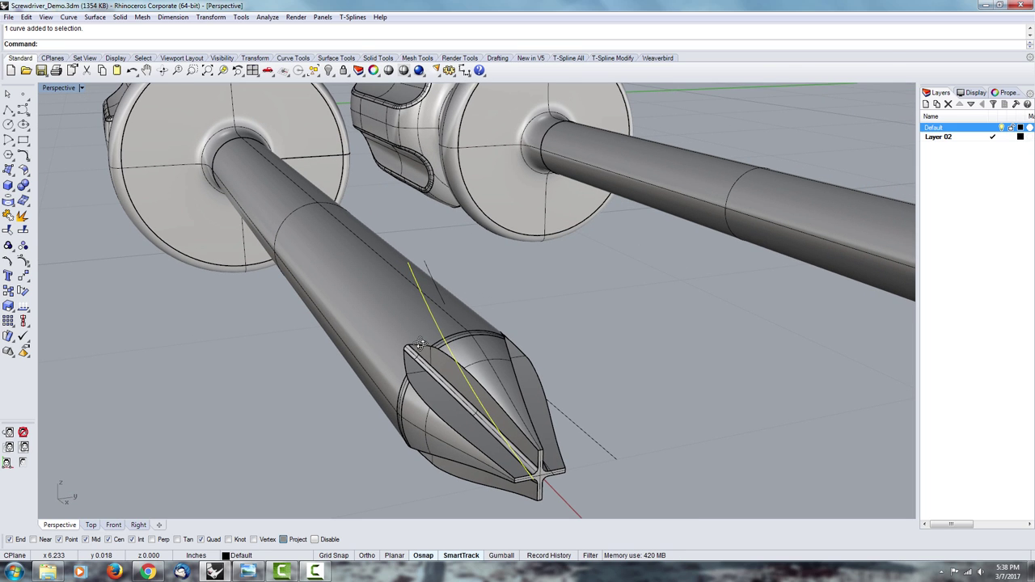
type("ExtrudeCrv")
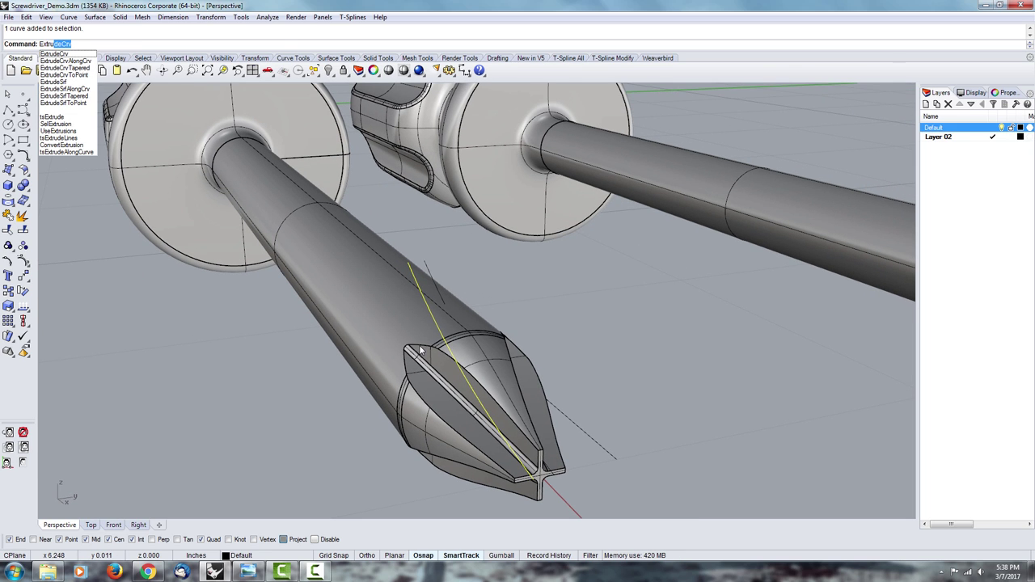
key("Return")
left_click(375, 407)
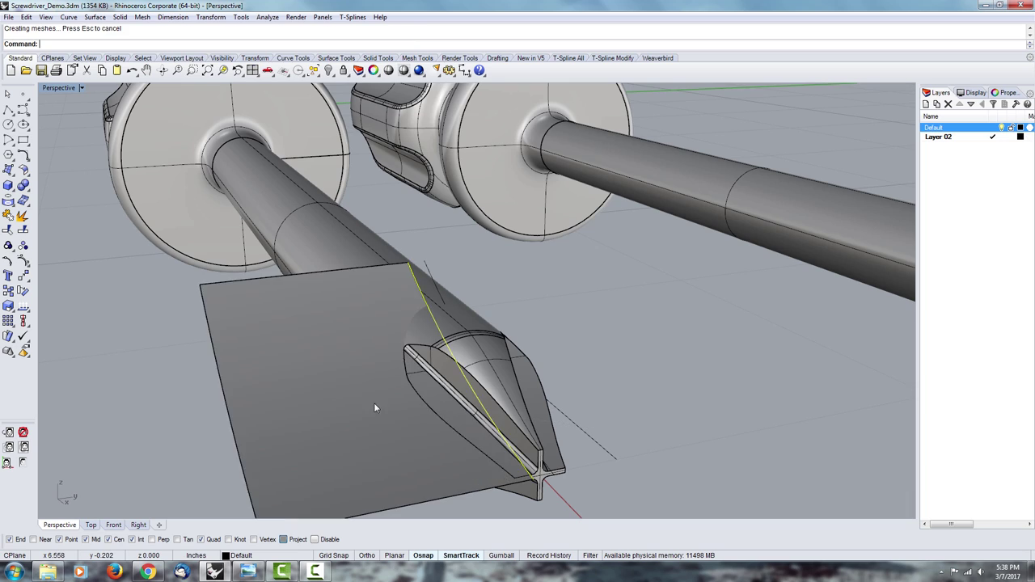
Move the extruded surface sideways, clear of the front screwdriver's shaft
right_click_drag(375, 408, 343, 388)
right_click_drag(294, 350, 272, 350)
left_click(330, 296)
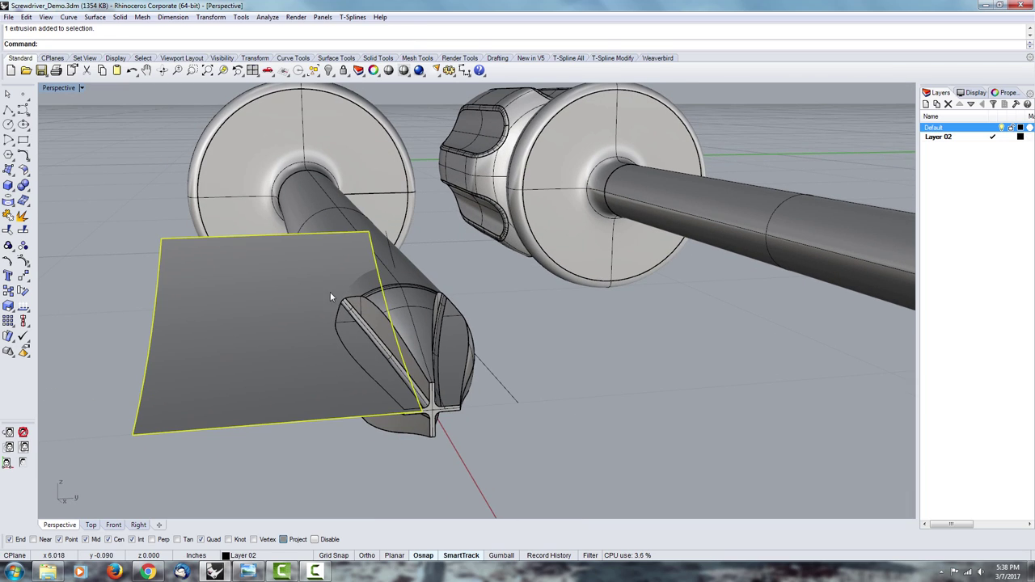
scroll(310, 371, "down", 8)
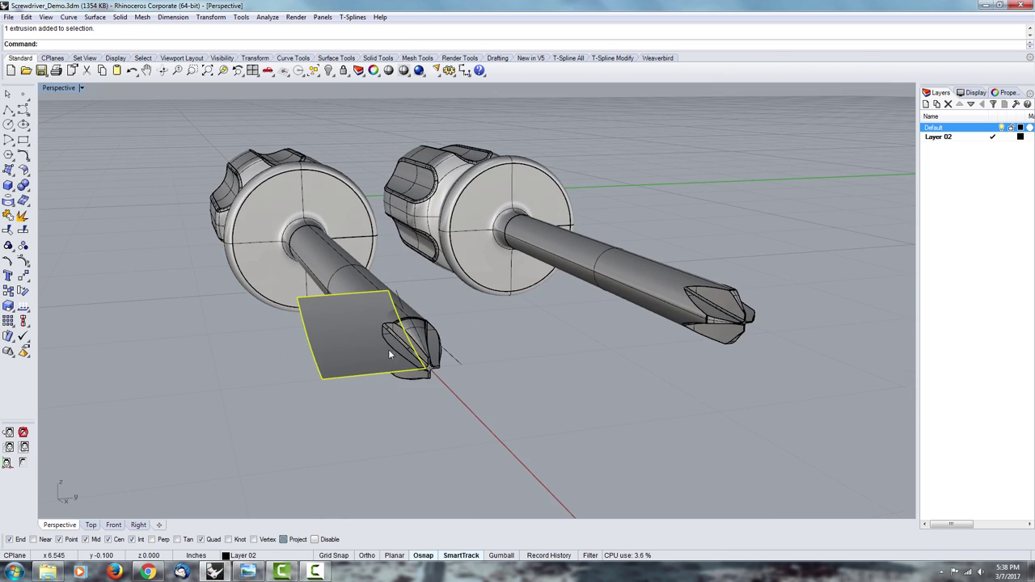
right_click_drag(360, 393, 365, 398)
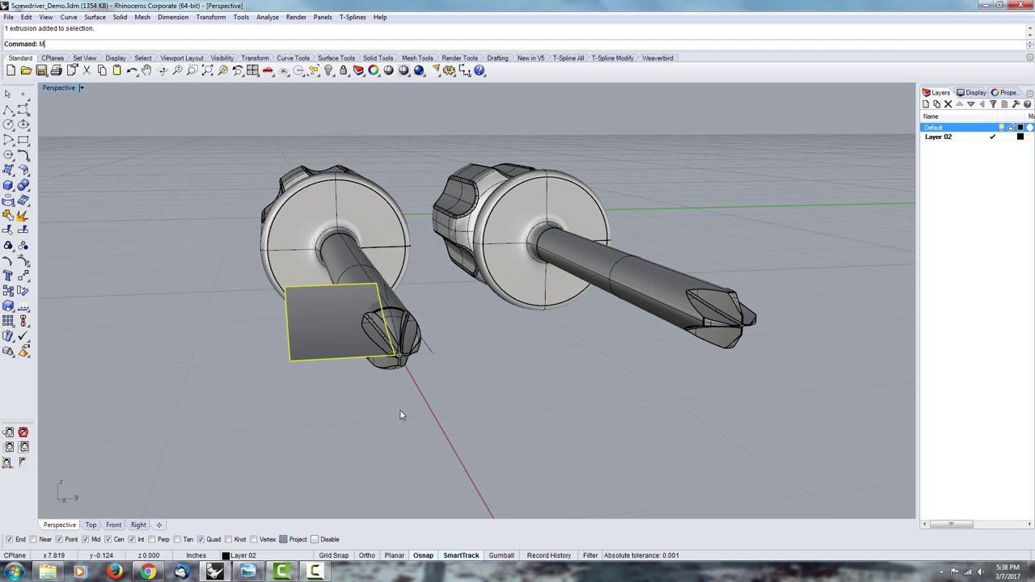
type("M")
key("Return")
left_click(423, 418)
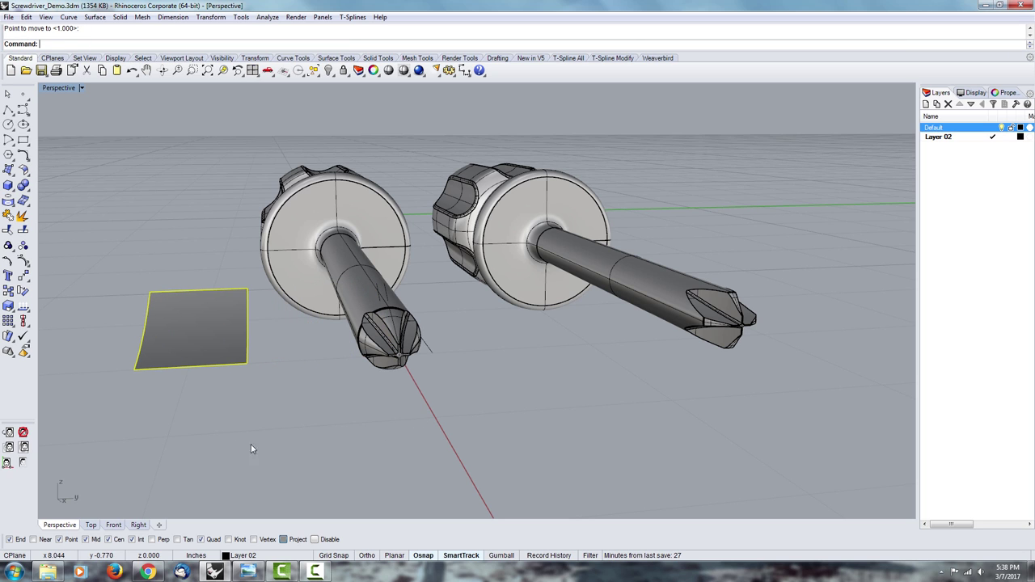
Copy the extruded surface once, placing the duplicate beside it on the side away from the screwdrivers
right_click_drag(164, 356, 186, 406)
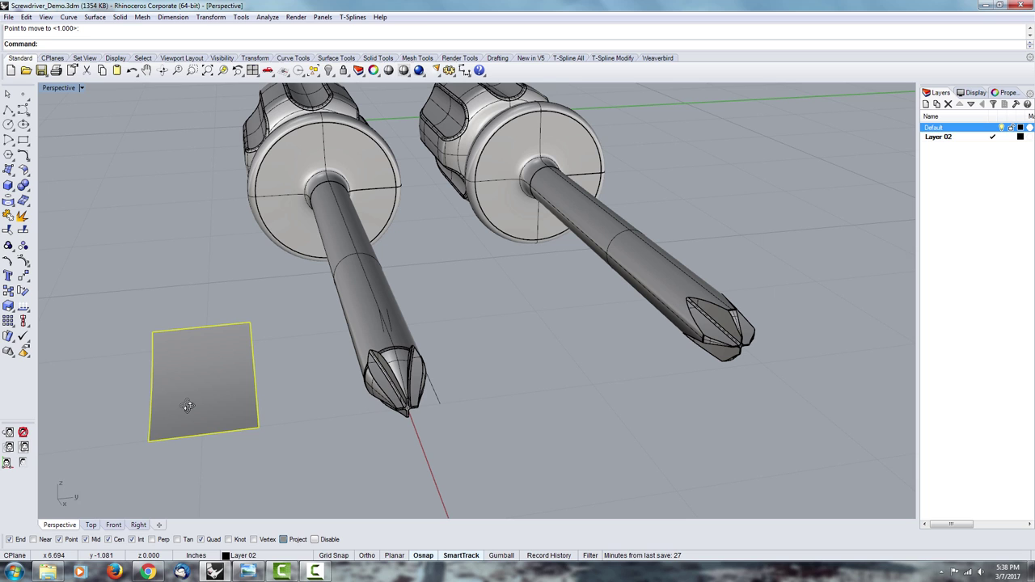
type("Cop")
key("Return")
scroll(319, 450, "down", 3)
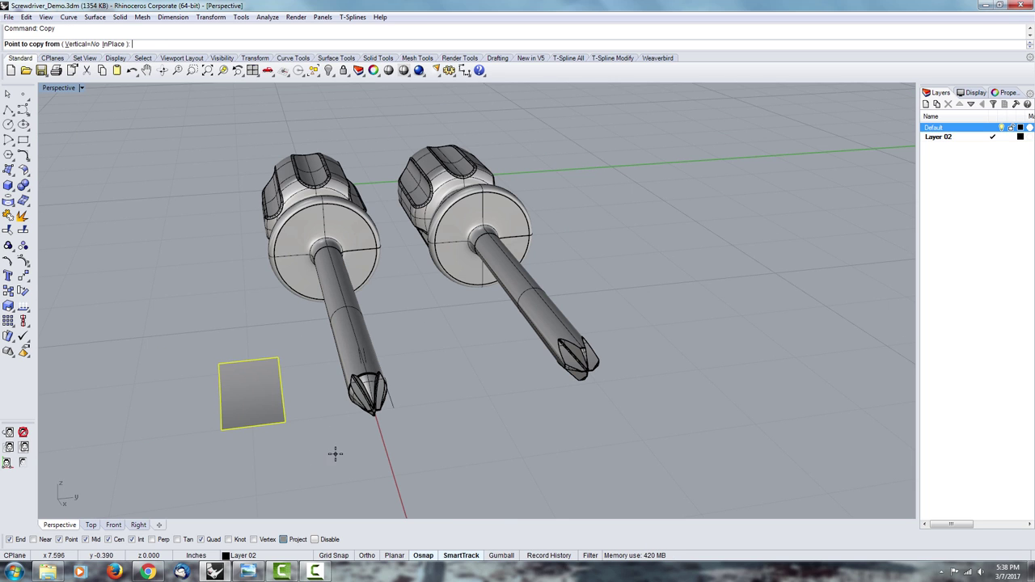
left_click(332, 452)
left_click(244, 462)
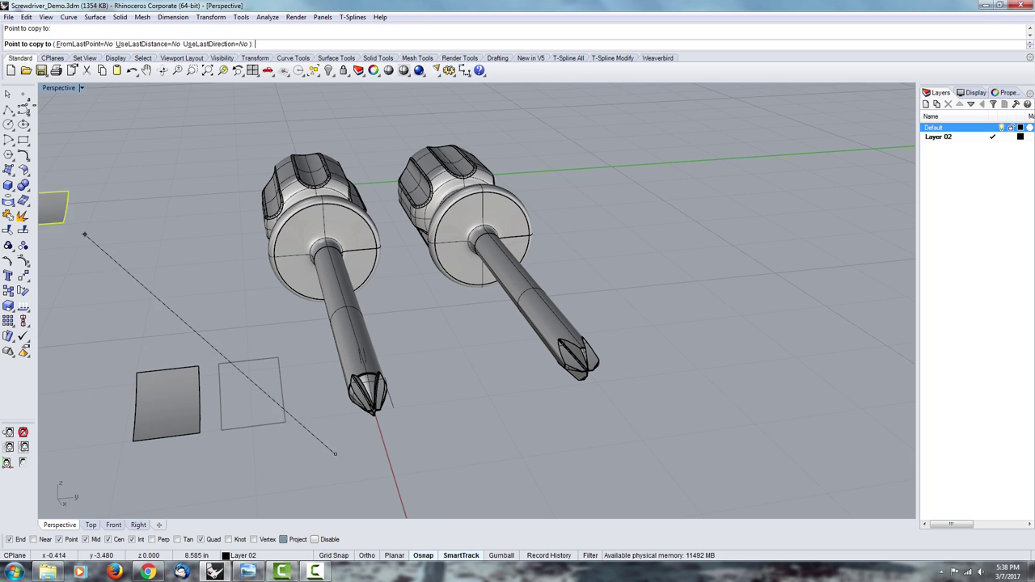
key("Escape")
key("Escape")
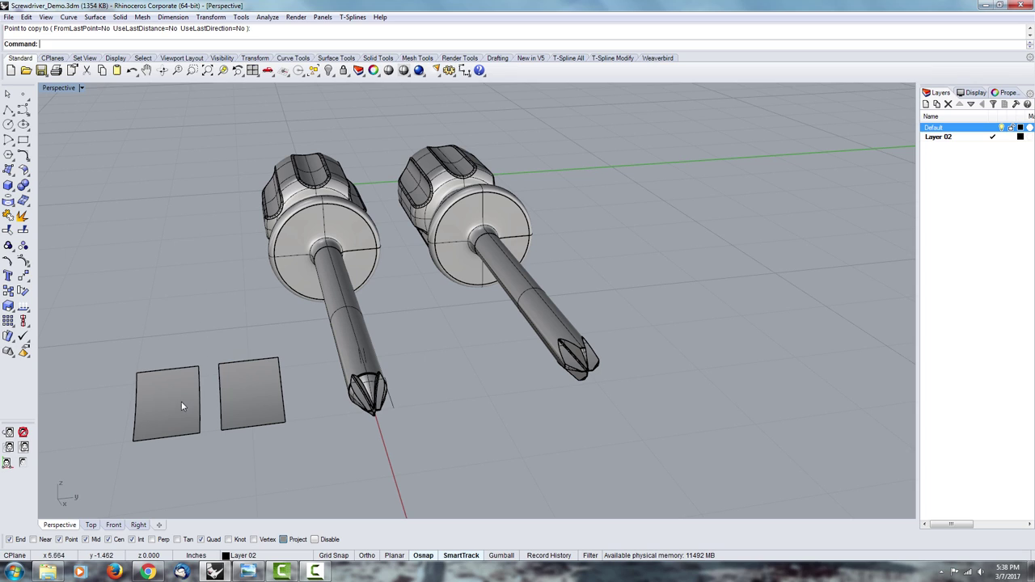
Duplicate the outer surface in place and move the duplicate by its corner onto the near corner of the inner surface
left_click(180, 401)
key("ctrl+c")
key("ctrl+v")
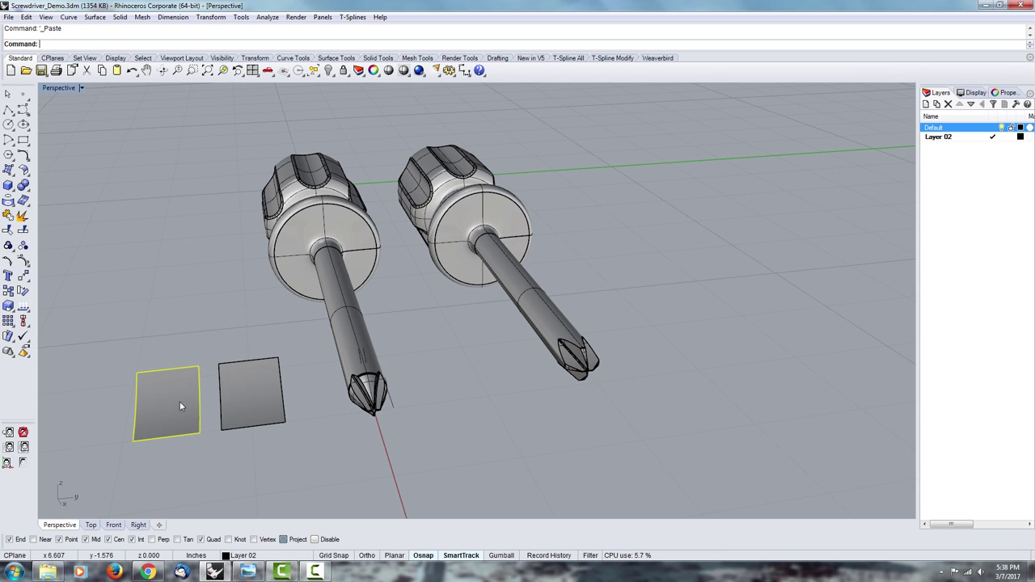
type("m")
key("Return")
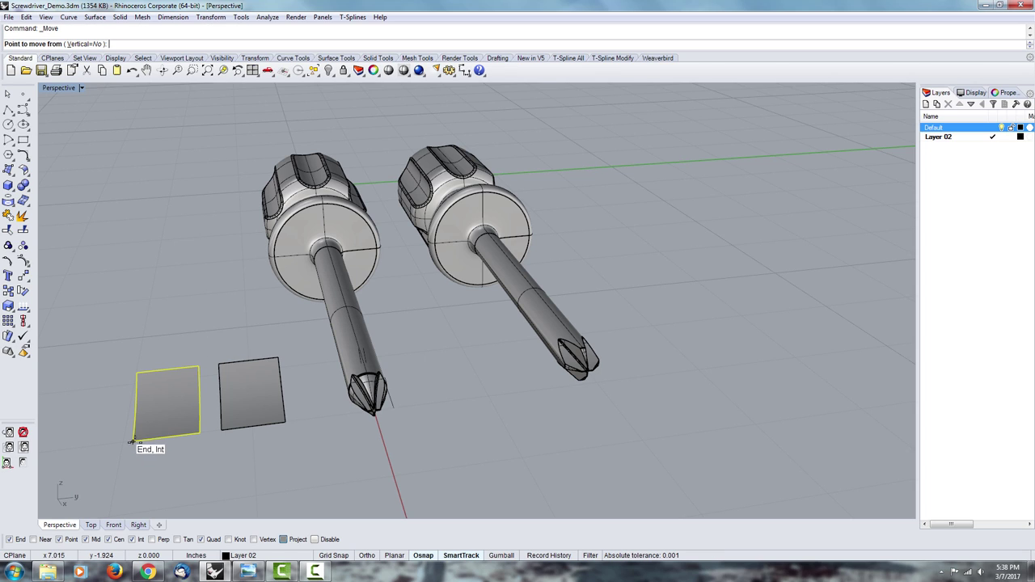
left_click(135, 442)
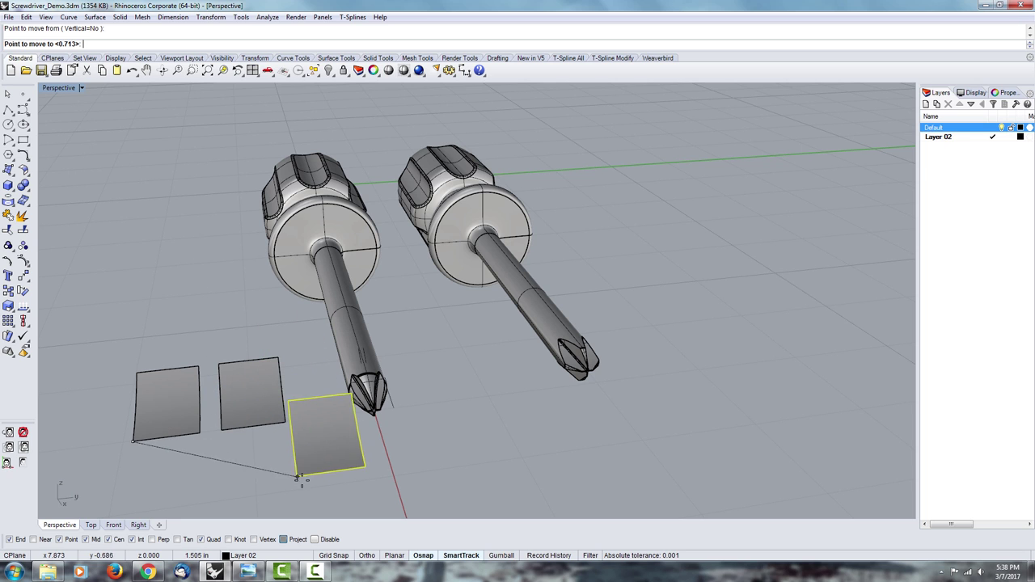
left_click(284, 428)
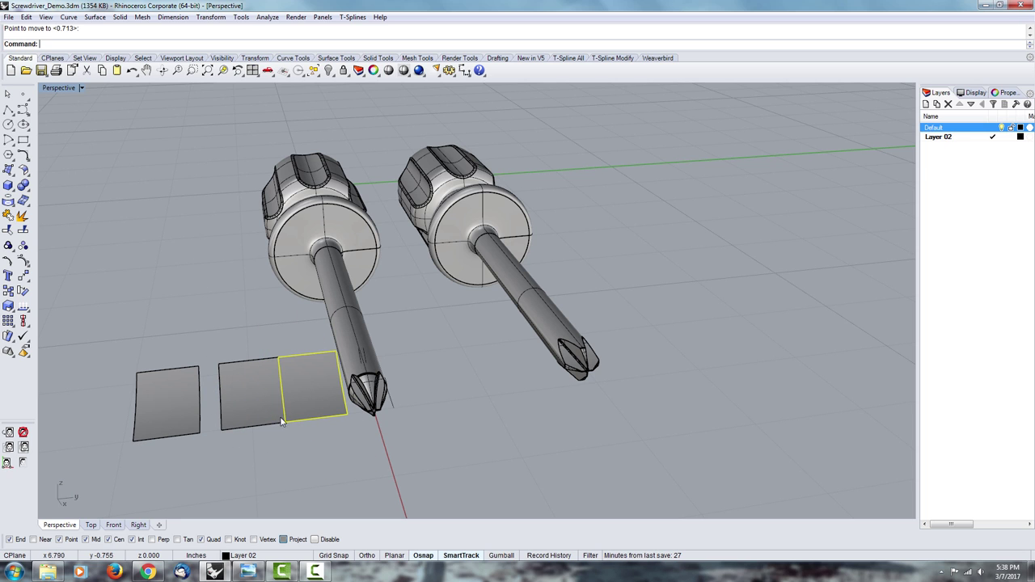
Rotate the adjoining surface 90 degrees upright about the shared corner in the Right view
scroll(279, 420, "up", 5)
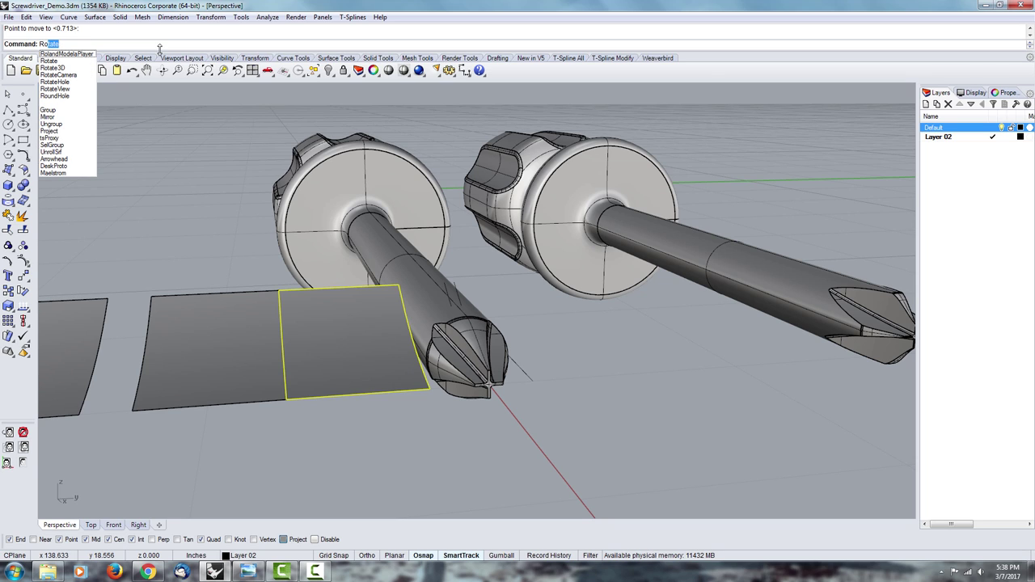
key("Return")
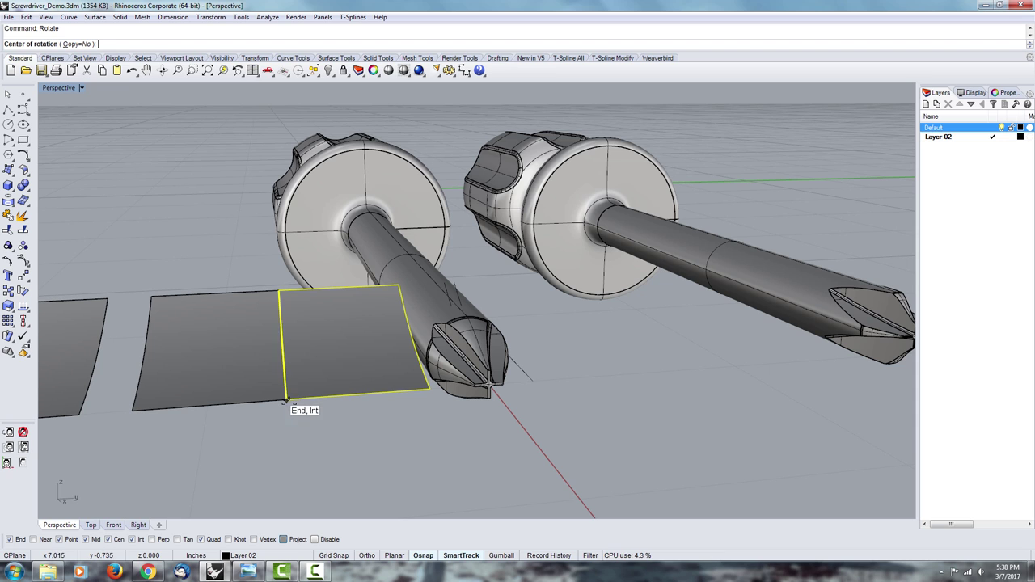
left_click(291, 404)
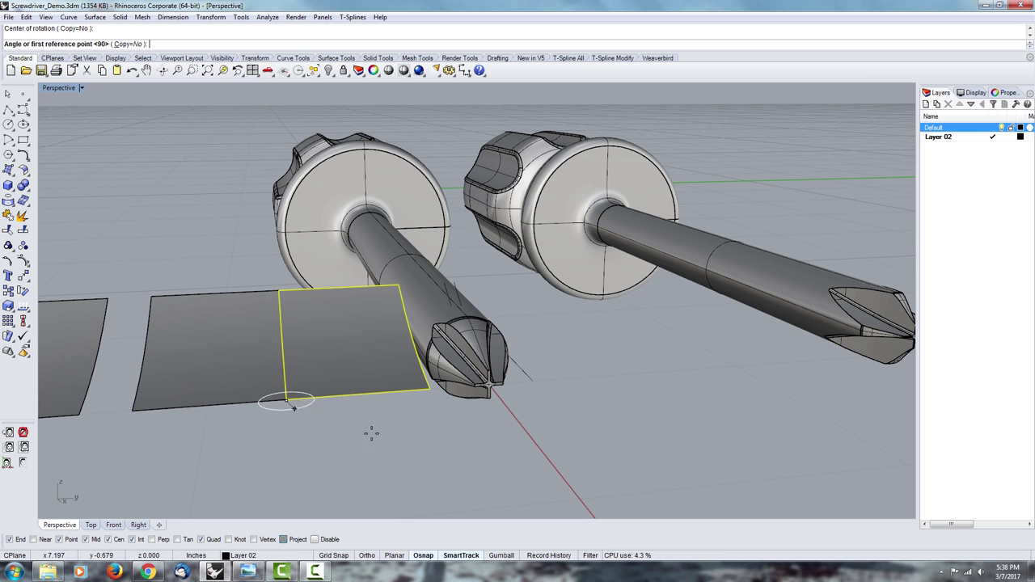
double_click(67, 82)
scroll(600, 361, "down", 2)
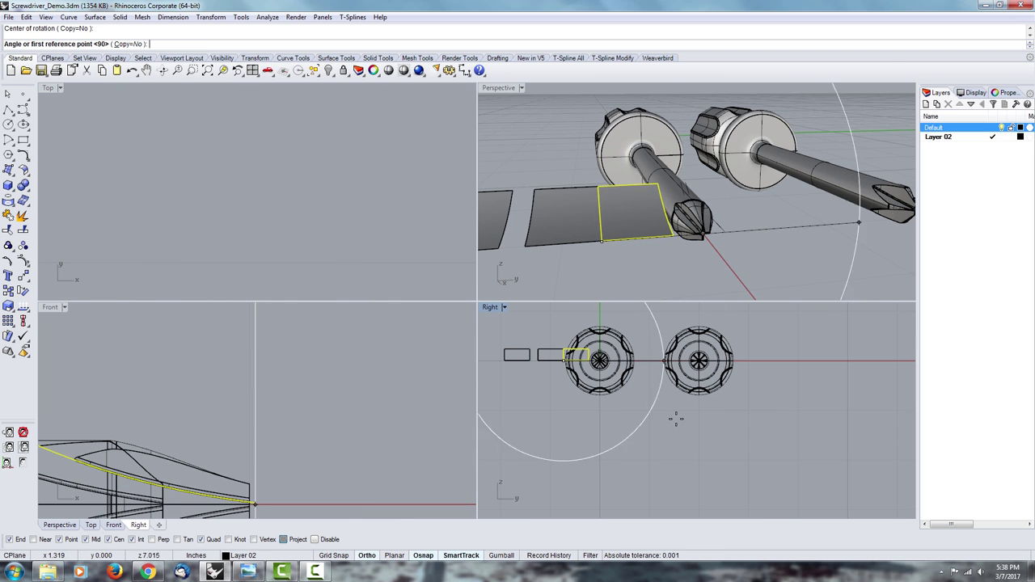
left_click(680, 407, "shift")
left_click(560, 318, "shift")
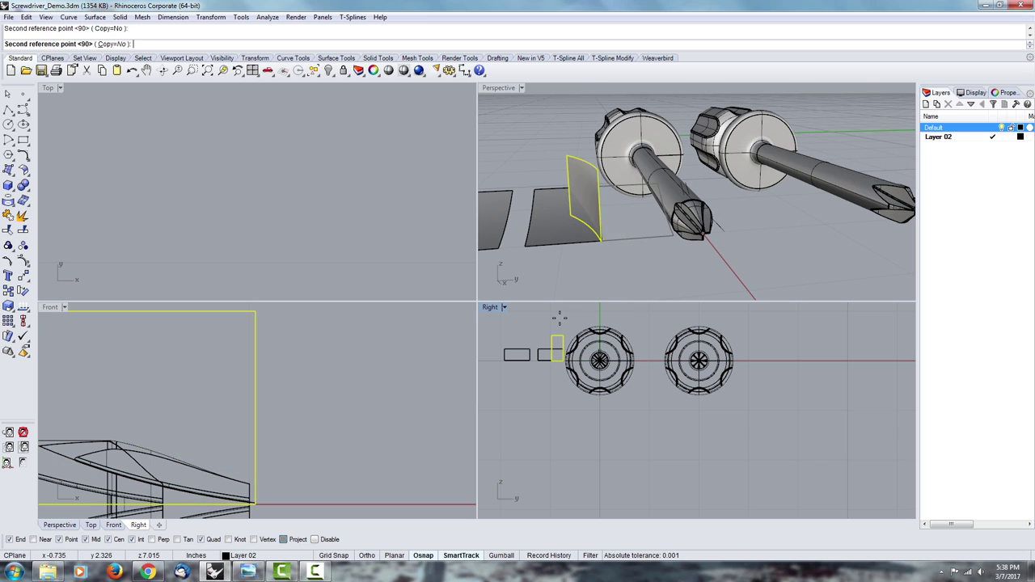
left_click(635, 254)
right_click_drag(608, 256, 529, 152)
scroll(688, 257, "up", 4)
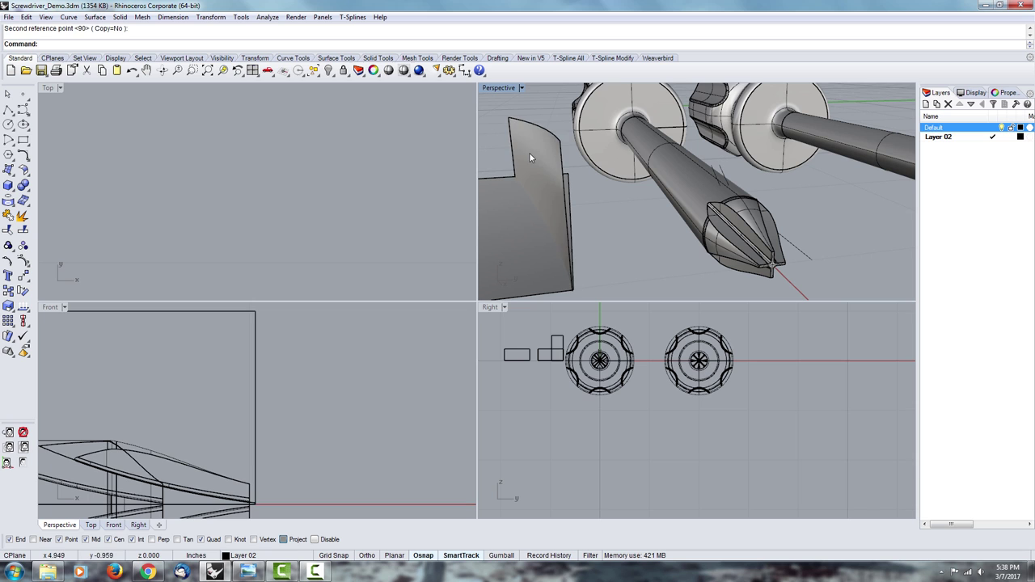
left_click(527, 152)
right_click_drag(500, 107, 555, 165)
scroll(556, 165, "down", 5)
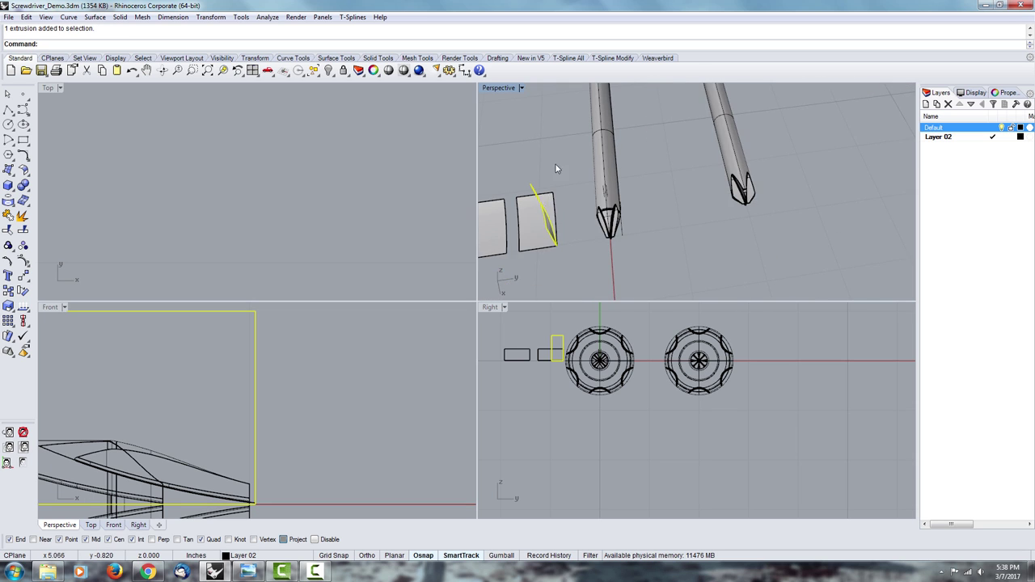
scroll(529, 171, "up", 4)
left_click_drag(544, 229, 540, 248)
key("ctrl+z")
right_click_drag(581, 236, 623, 233)
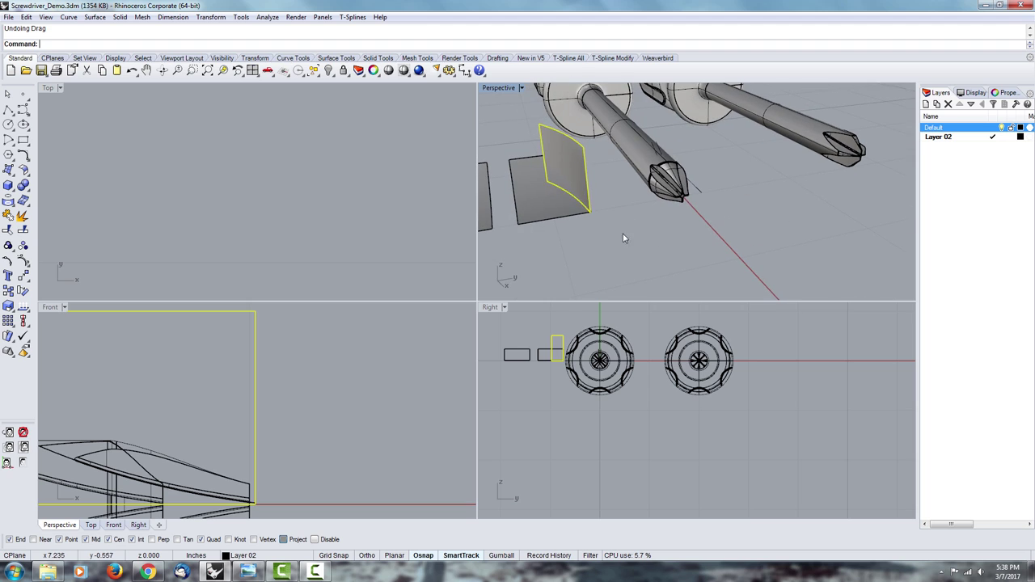
key("Escape")
Trim the flat and upright surfaces against each other, removing the portions that extend past their intersection
right_click_drag(537, 171, 581, 191)
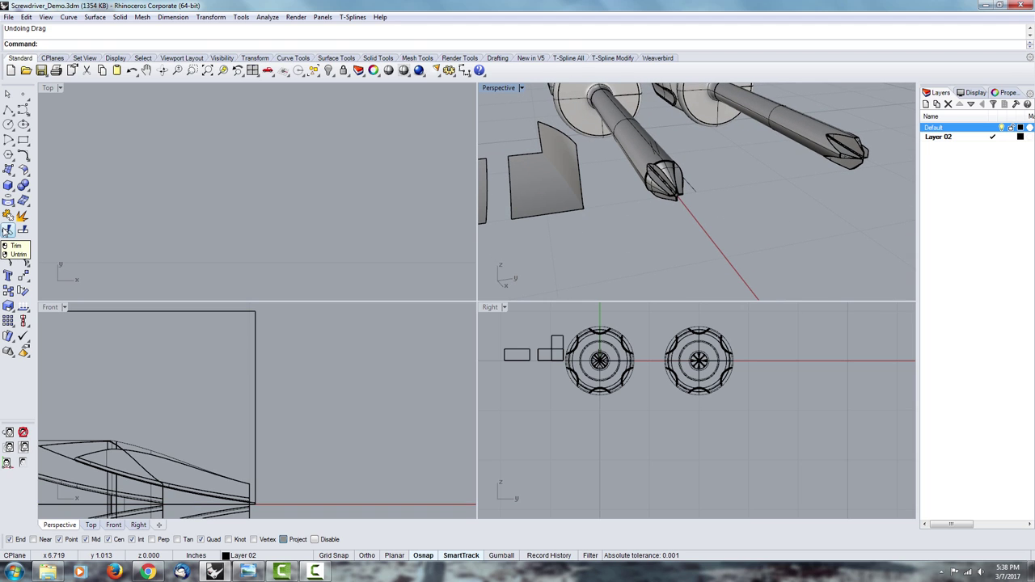
left_click(7, 231)
left_click_drag(532, 234, 531, 234)
right_click_drag(594, 210, 570, 227)
key("Return")
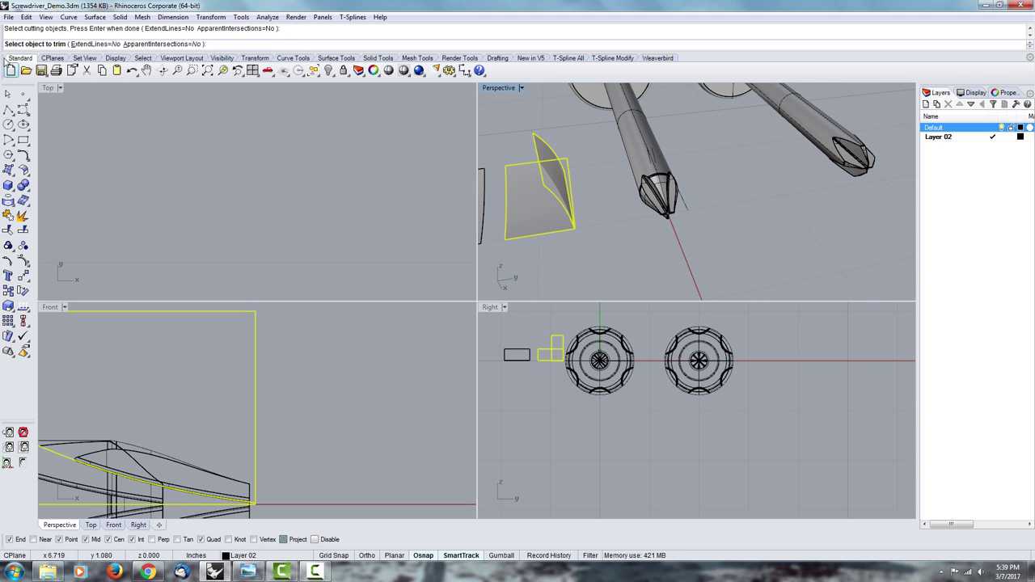
right_click_drag(590, 174, 558, 196)
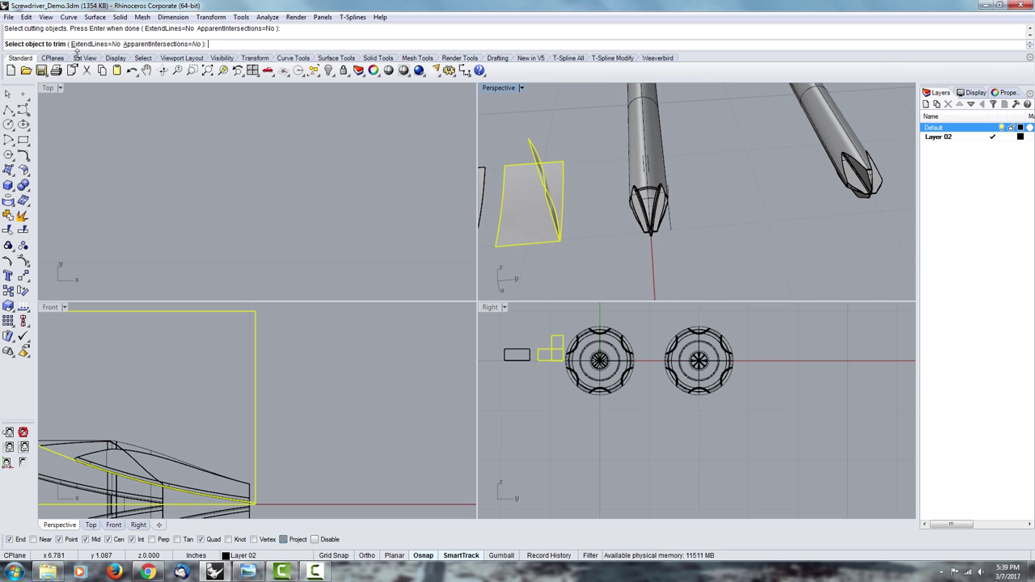
left_click(563, 169)
right_click_drag(563, 171, 831, 216)
scroll(558, 149, "up", 5)
left_click(559, 147)
scroll(557, 161, "down", 4)
right_click_drag(856, 170, 697, 237)
right_click_drag(725, 204, 542, 159)
right_click(647, 237)
key("Return")
Join the two trimmed surfaces into a single L-shaped polysurface
right_click_drag(591, 220, 593, 199)
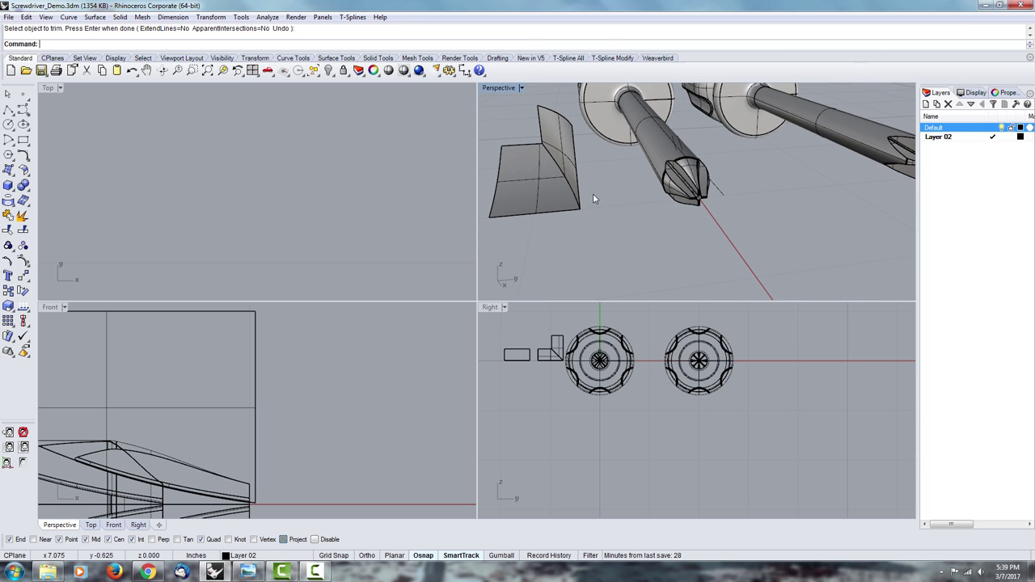
left_click_drag(555, 226, 561, 148)
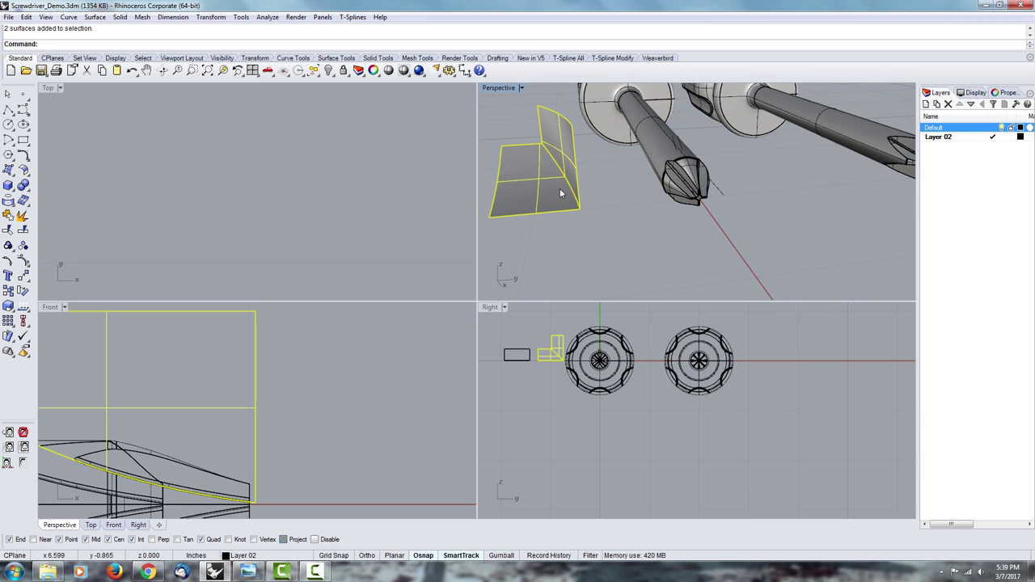
left_click(8, 217)
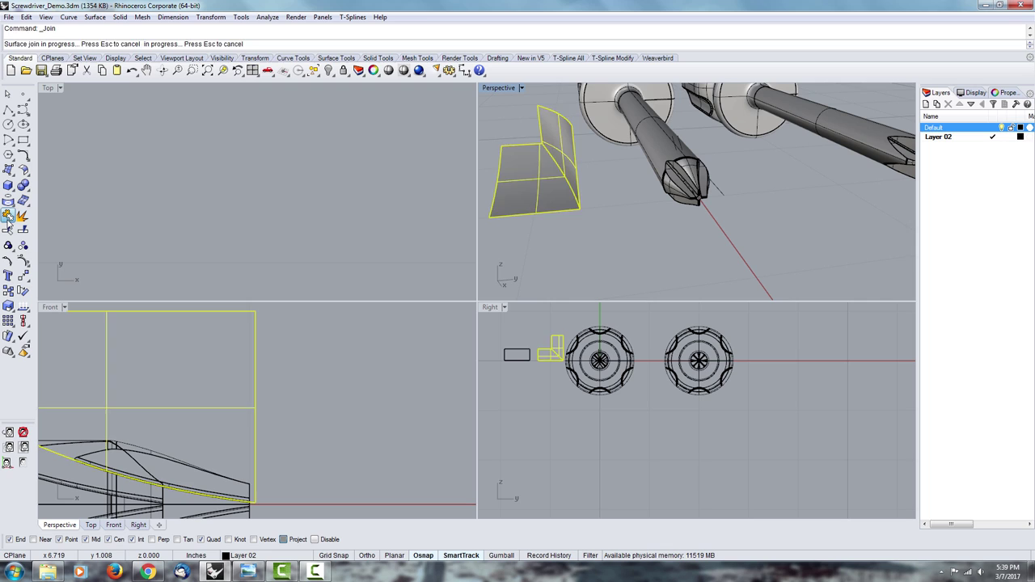
left_click(631, 251)
Fillet the curved inner edge of the L-shaped polysurface with a 0.011811 inch radius
right_click_drag(629, 250, 594, 229)
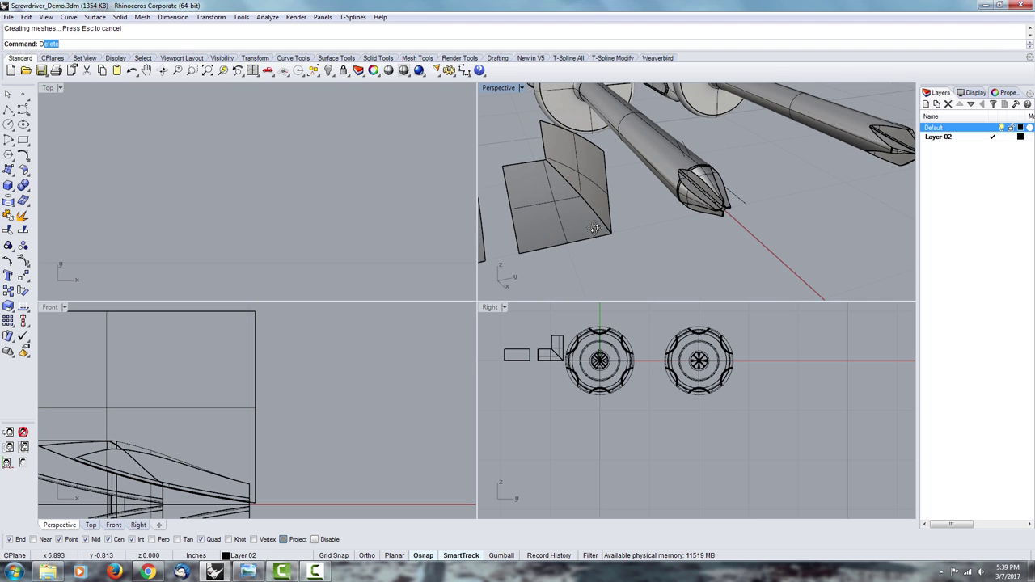
type("Fil")
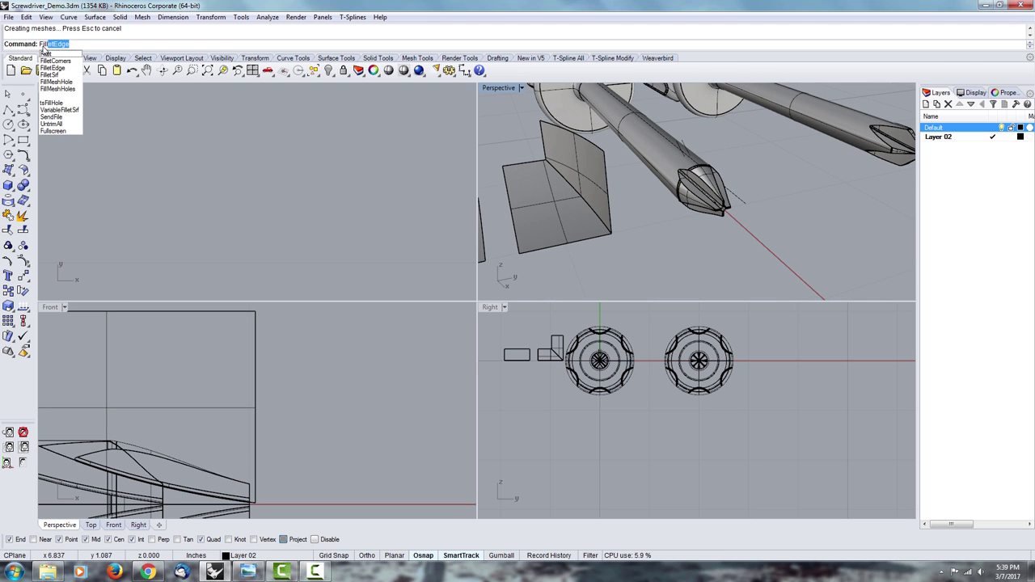
key("Return")
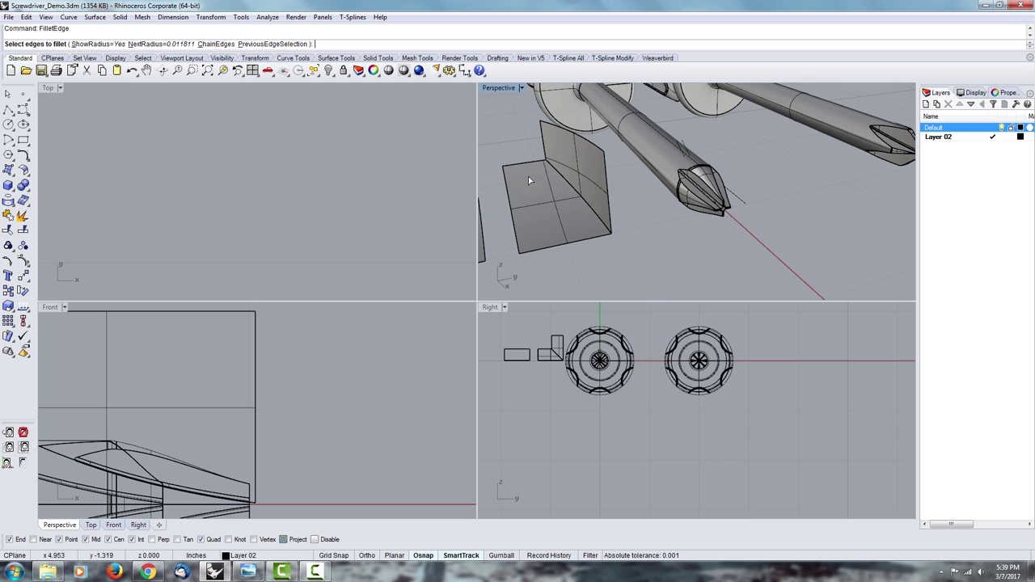
scroll(668, 167, "up", 4)
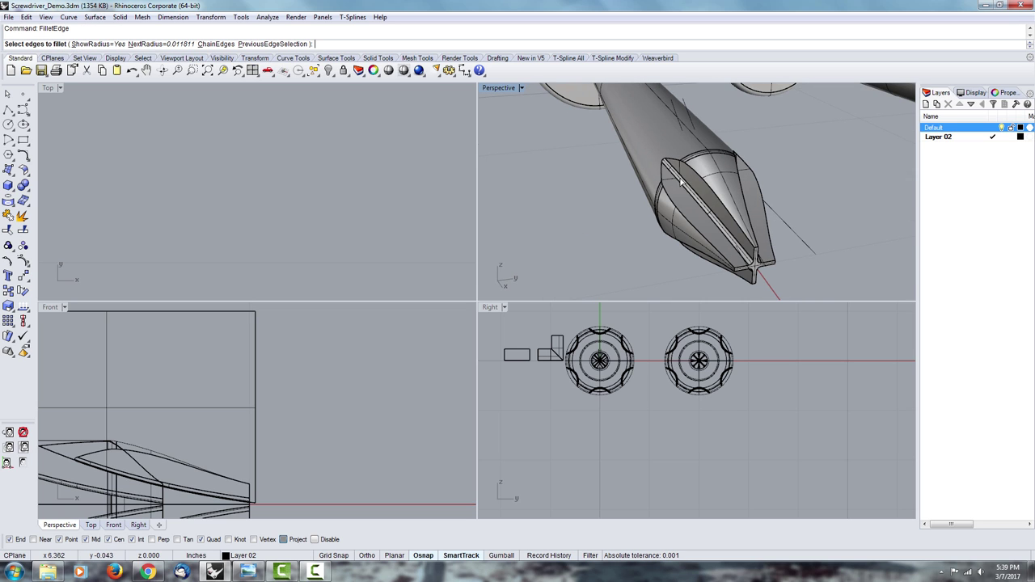
scroll(667, 161, "up", 5)
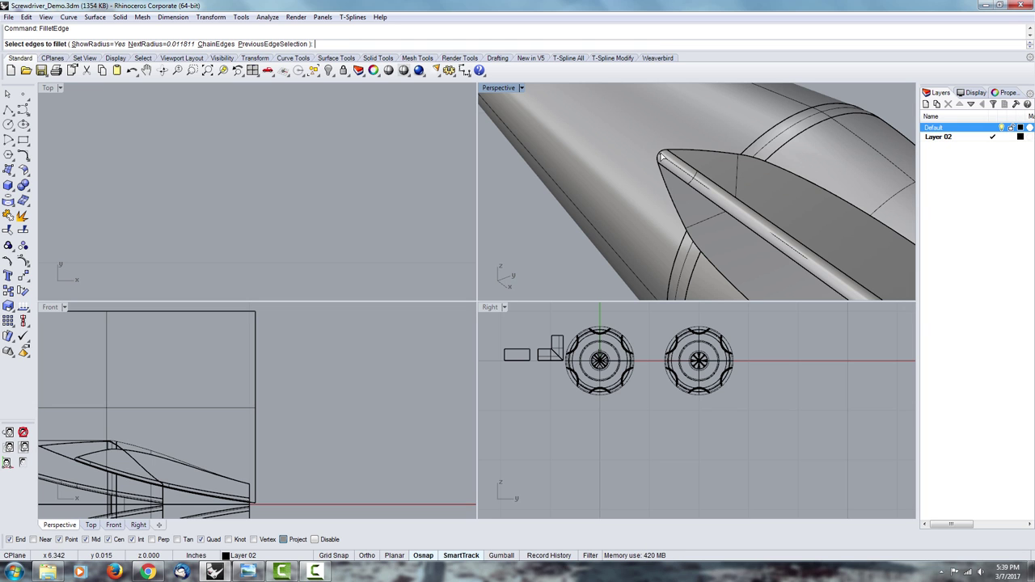
scroll(661, 157, "down", 10)
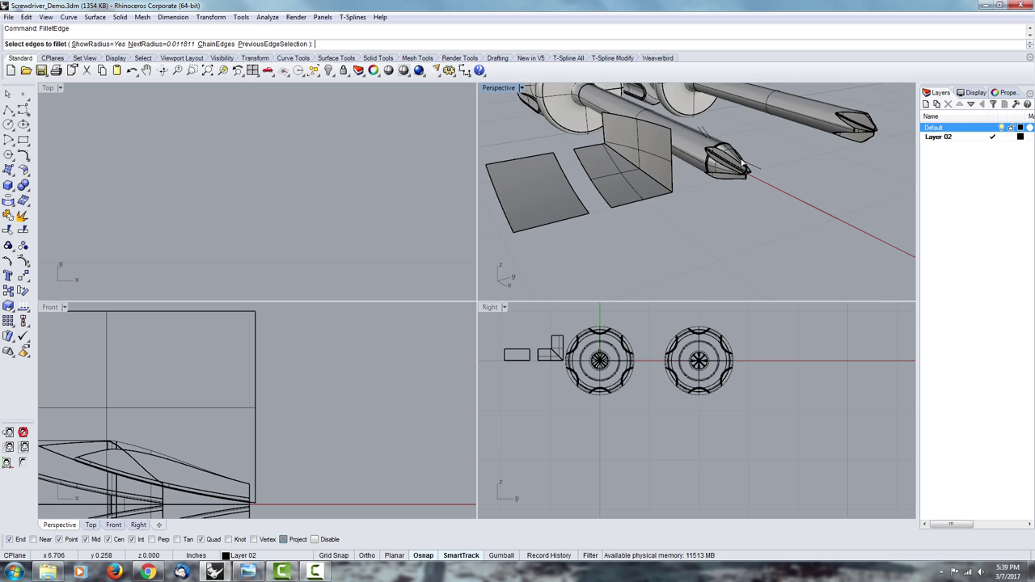
scroll(677, 234, "up", 2)
scroll(708, 172, "up", 5)
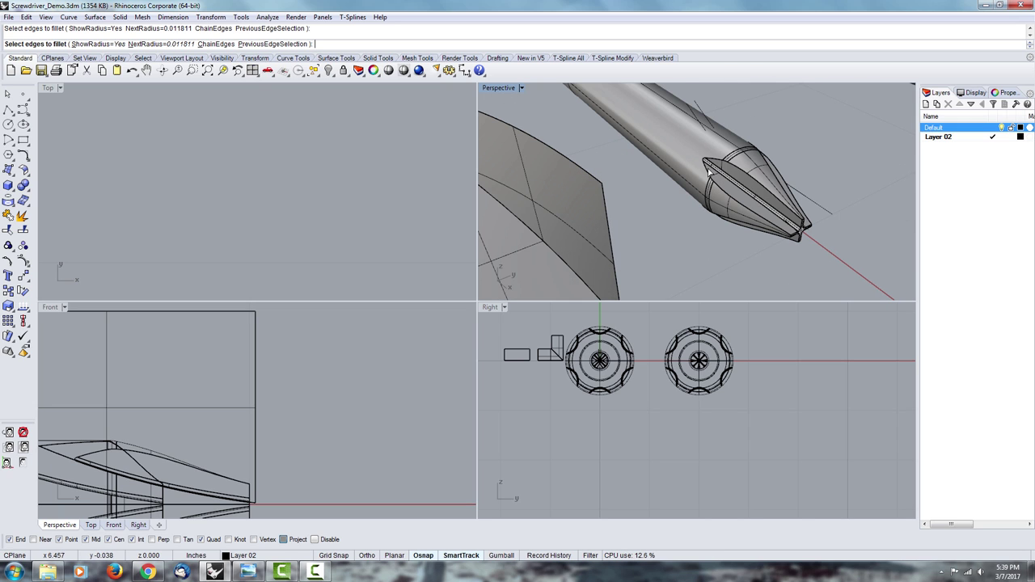
scroll(738, 187, "down", 5)
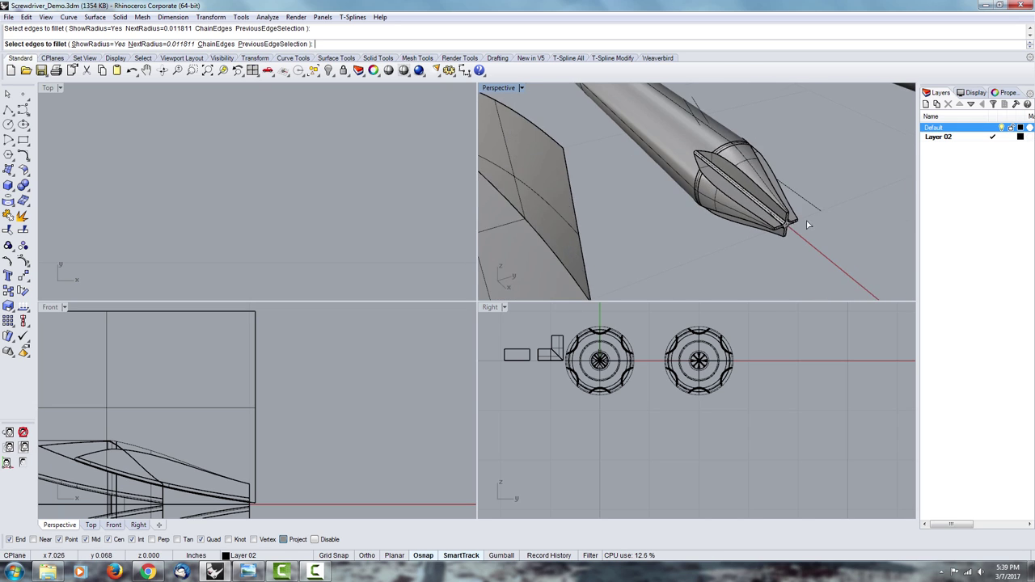
scroll(715, 261, "down", 1)
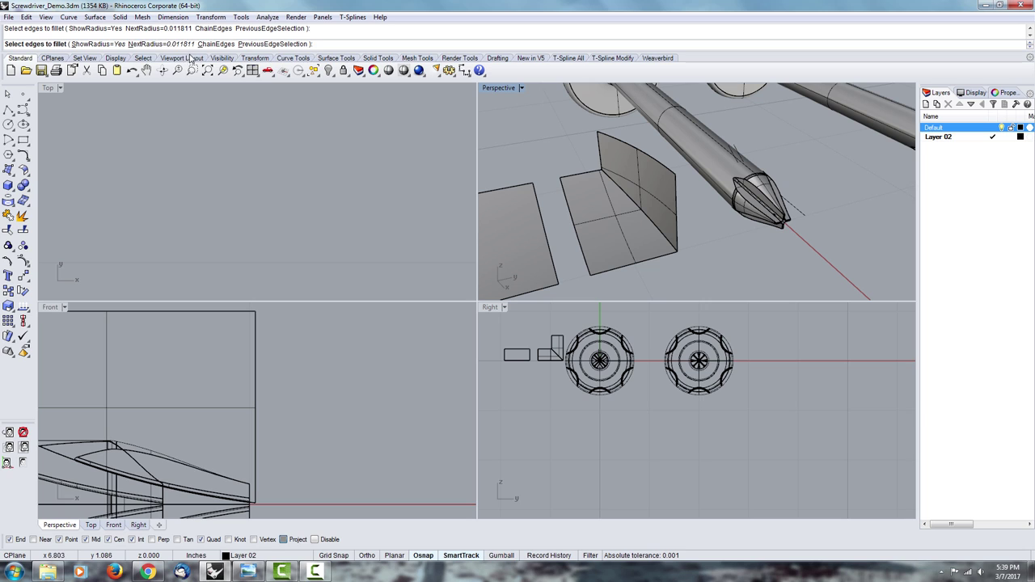
left_click(648, 215)
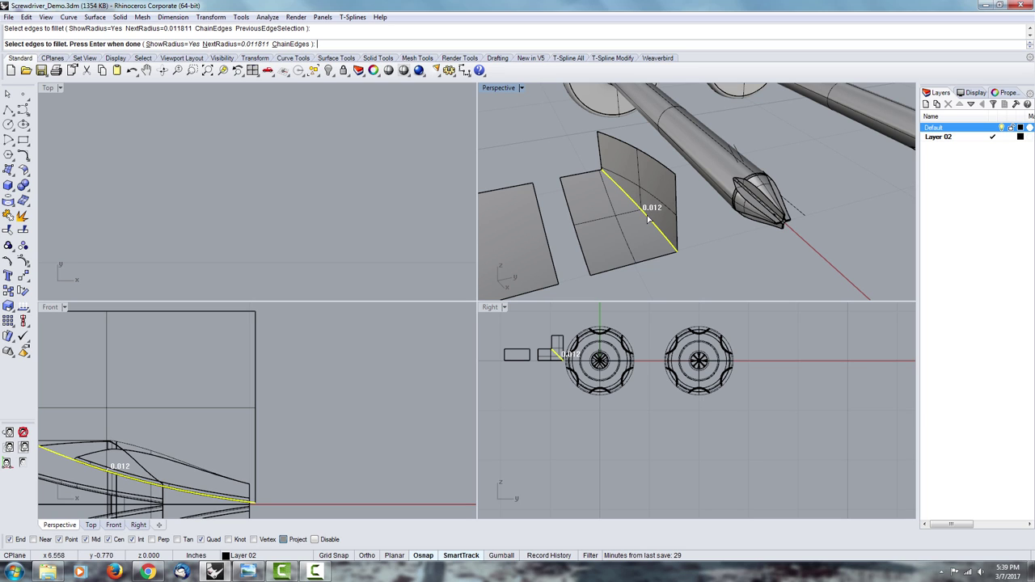
scroll(622, 213, "down", 1)
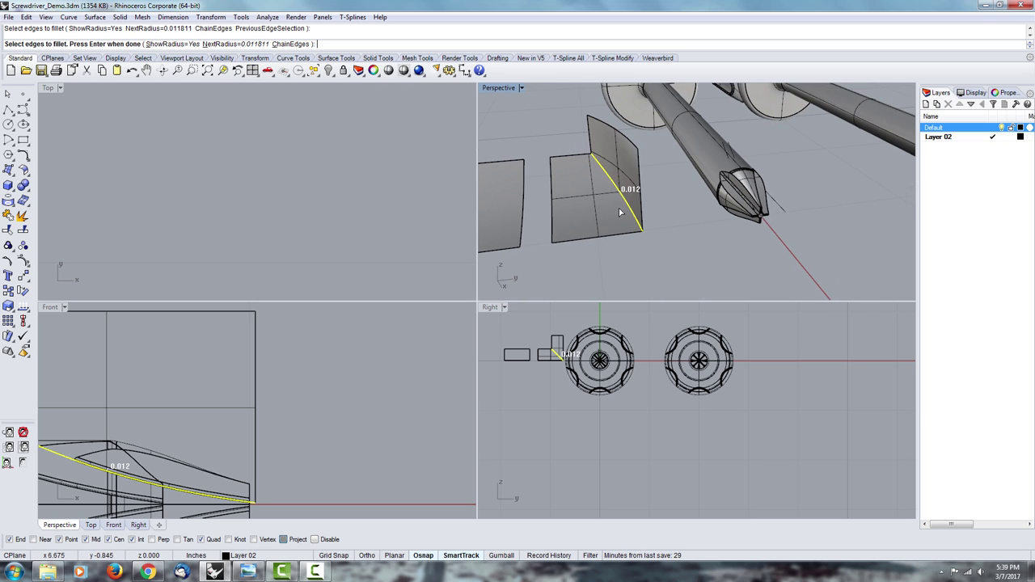
right_click_drag(687, 193, 785, 199)
scroll(796, 190, "down", 6)
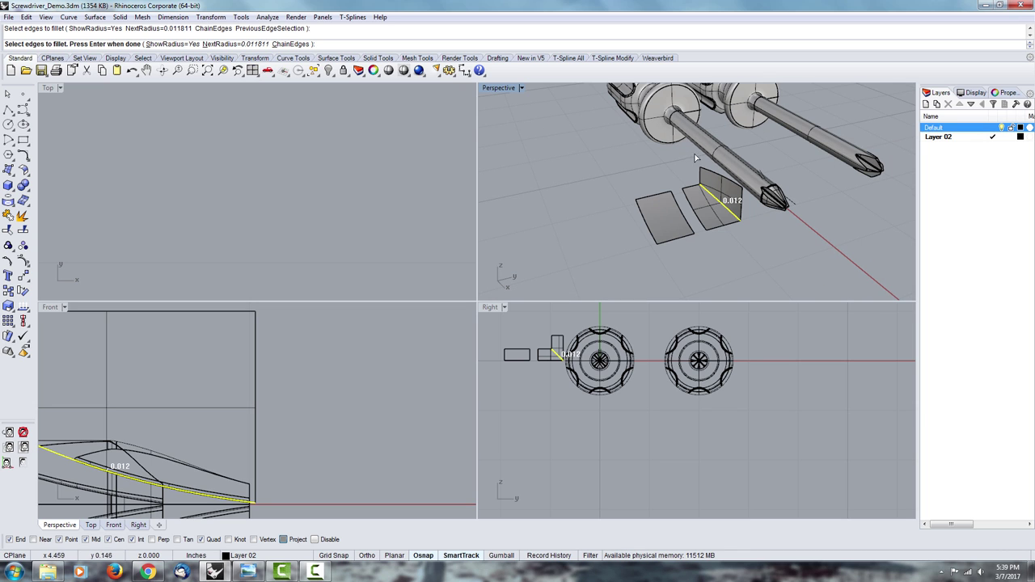
right_click_drag(736, 145, 661, 160)
key("Return")
key("Return")
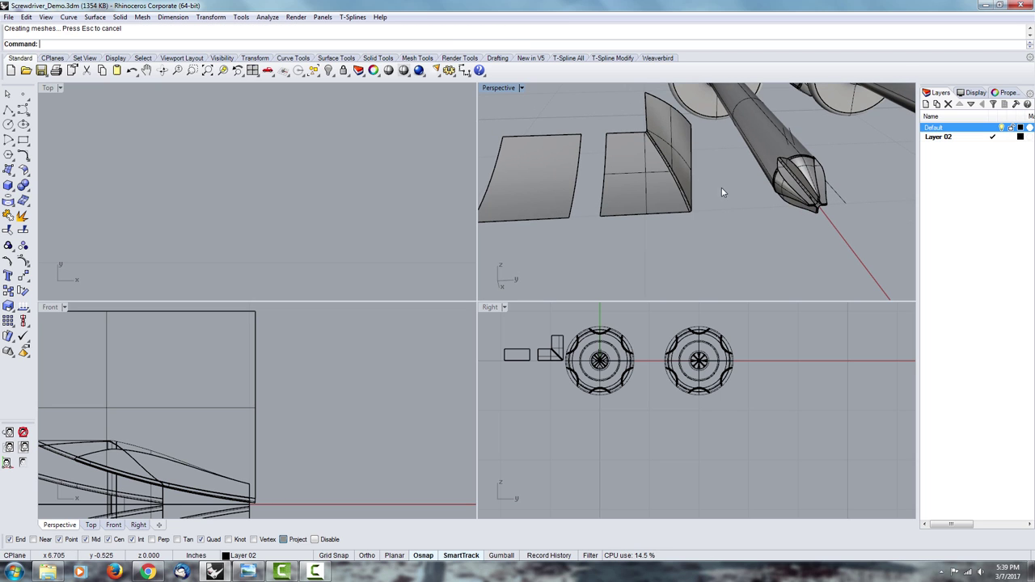
Undo the fillet on the L-shaped polysurface's inner edge
right_click_drag(722, 188, 802, 236)
left_click(742, 246)
type("m")
key("Return")
scroll(802, 236, "up", 4)
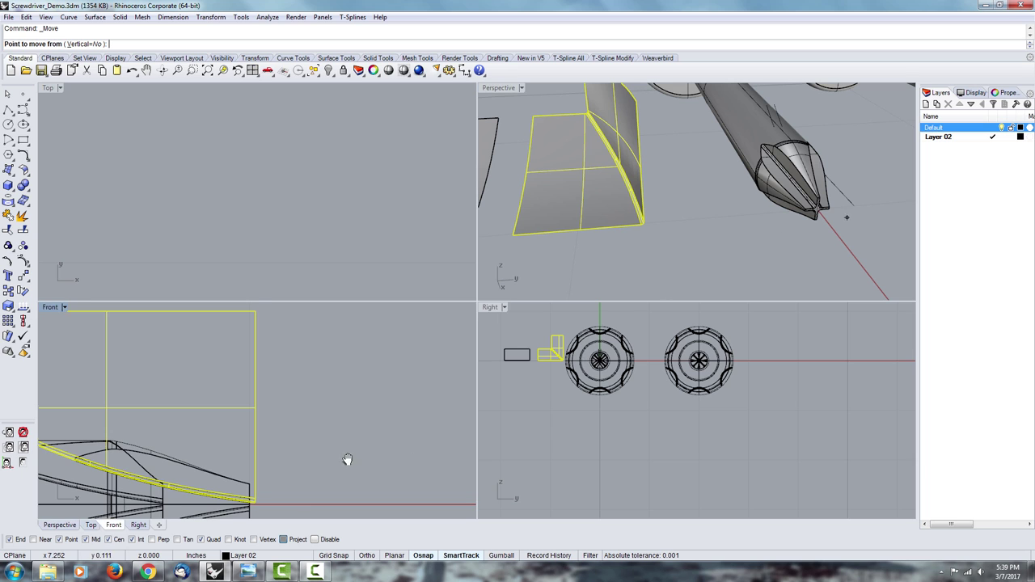
scroll(342, 441, "up", 1)
scroll(619, 409, "up", 3)
scroll(553, 435, "up", 2)
right_click_drag(545, 439, 689, 469)
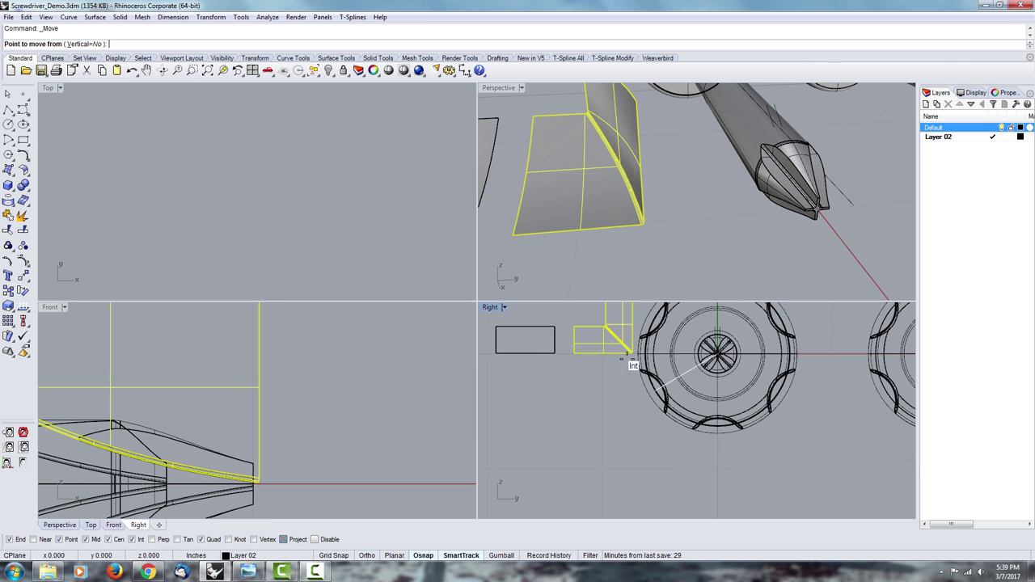
scroll(635, 371, "up", 6)
right_click_drag(635, 372, 620, 407)
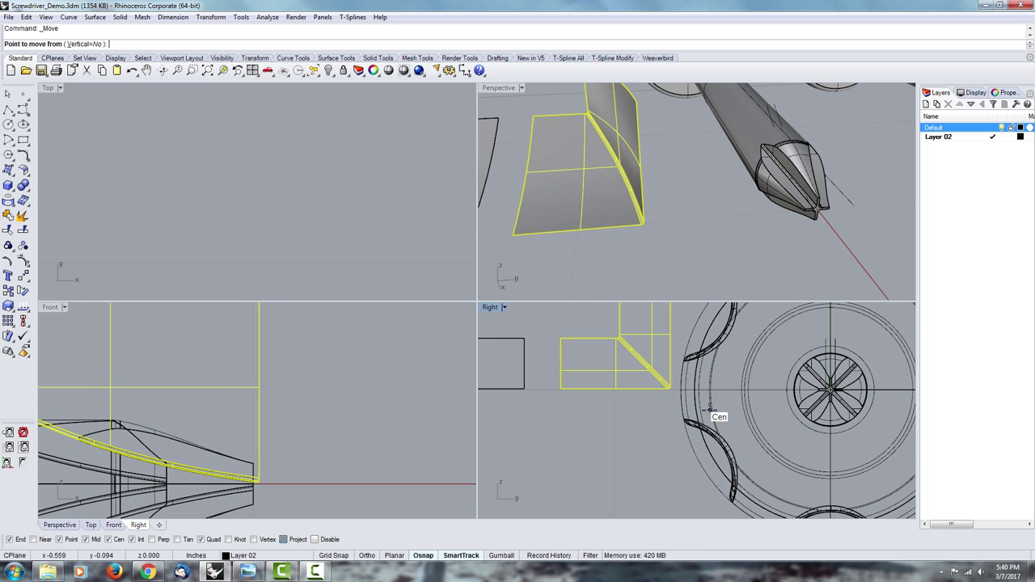
key("Escape")
key("ctrl+z")
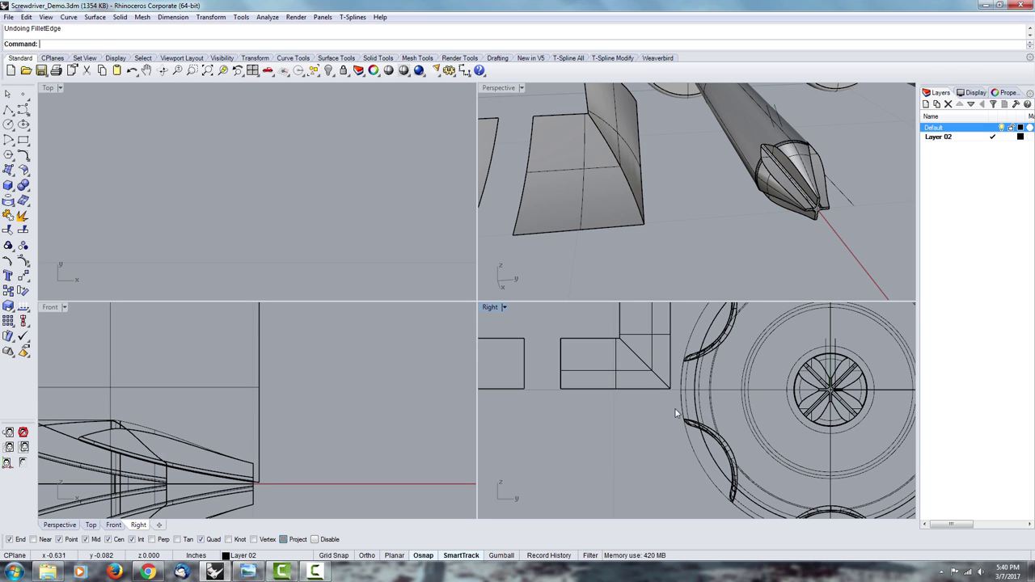
Move the L-shaped polysurface by its inner corner onto the centre of the screwdriver tip in the Right view
right_click_drag(675, 409, 654, 418)
left_click(647, 397)
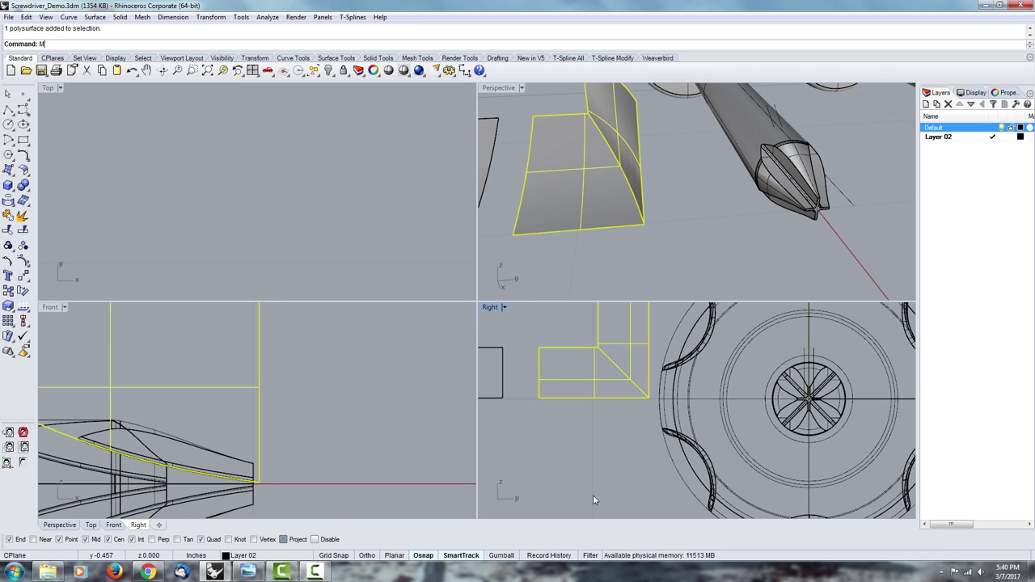
type("M")
key("Return")
left_click(647, 397)
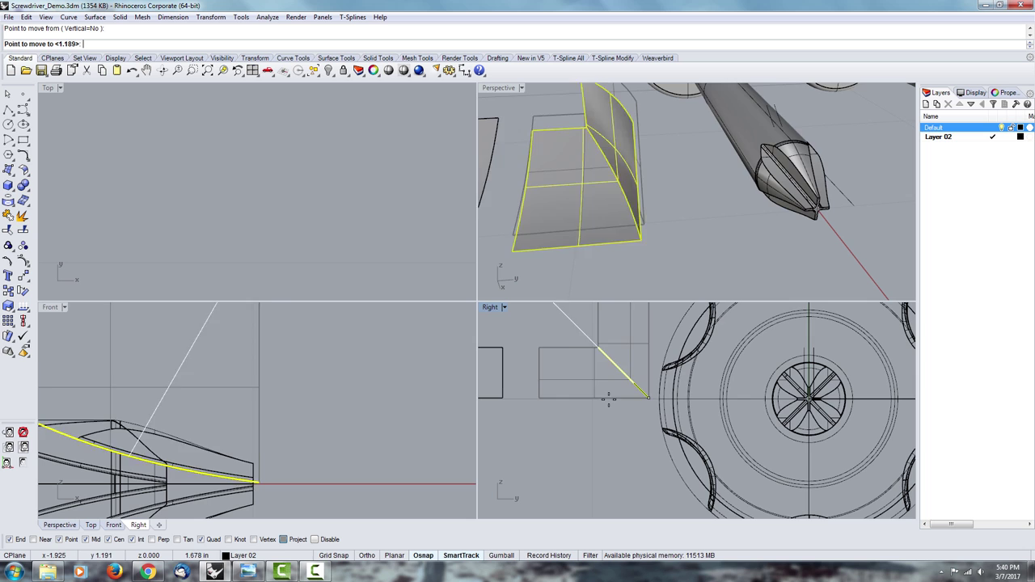
scroll(800, 396, "up", 5)
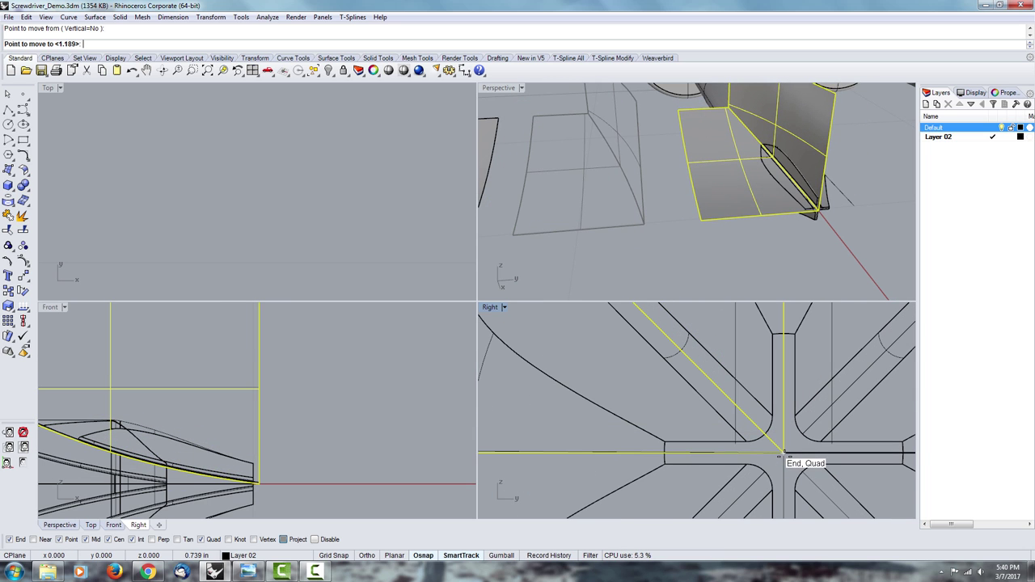
left_click(783, 455)
scroll(705, 397, "down", 5)
type("M")
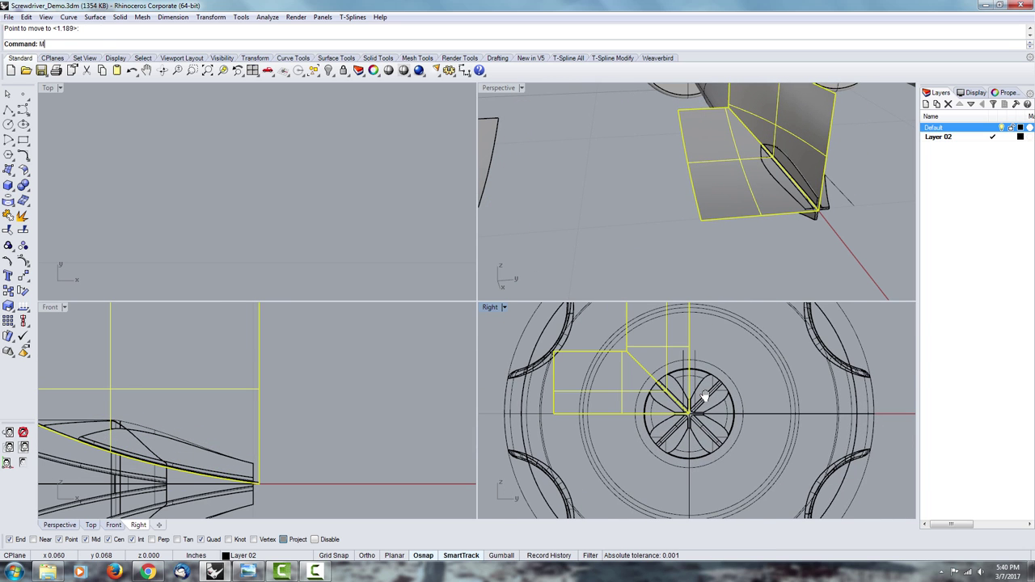
key("Return")
right_click_drag(676, 372, 727, 386)
left_click(508, 407)
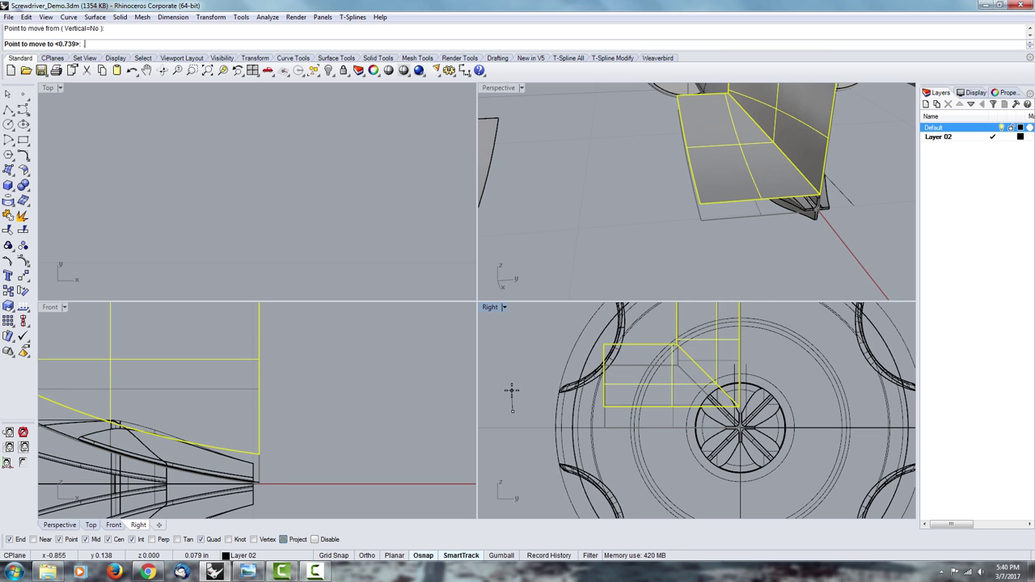
key("Return")
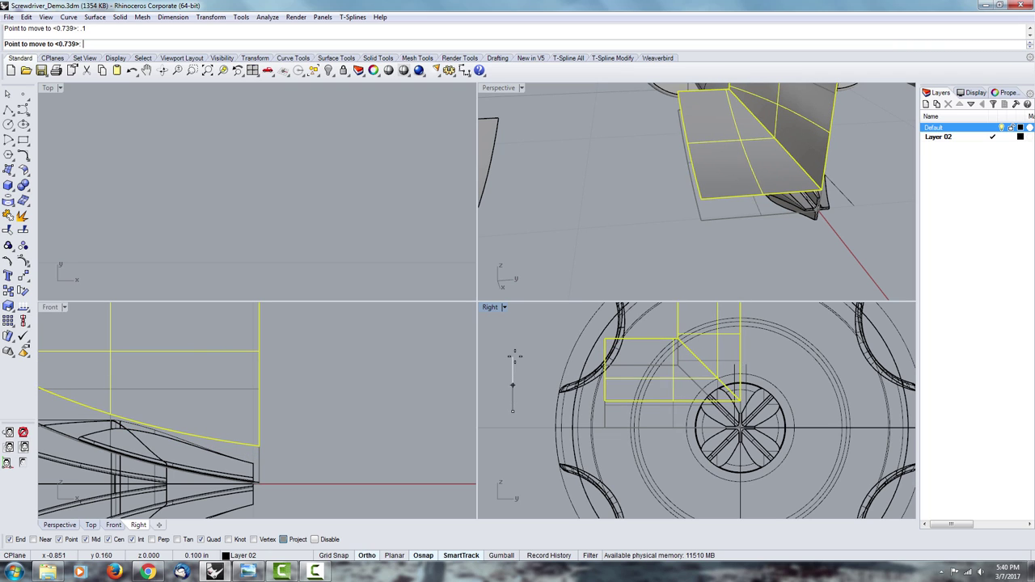
key("Escape")
Move the L-shaped polysurface straight up by 0.1 mm from the tip's centre in the Right view
right_click(541, 409)
left_click(531, 417)
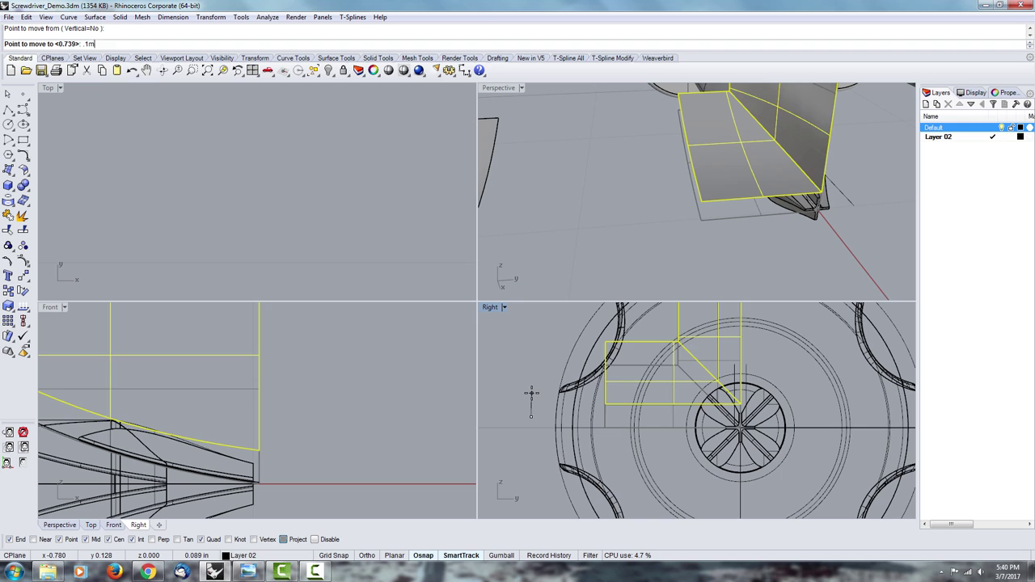
type(".1mm")
key("Return")
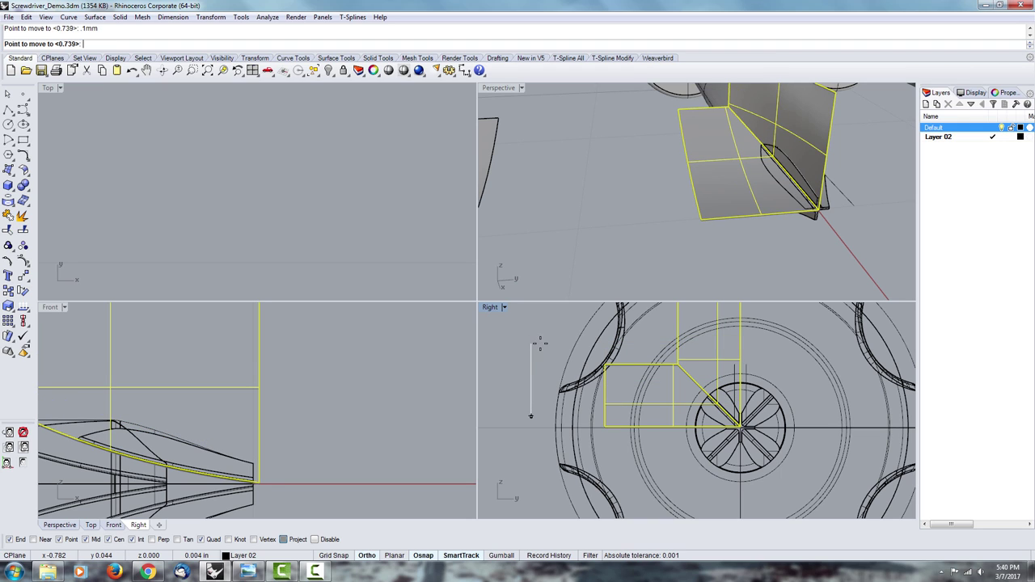
key("F8")
left_click(528, 332, "shift")
Move the L-shaped polysurface horizontally by 0.1 mm, away from the tip's vertical centreline in the Right view
right_click(526, 337)
left_click(528, 361)
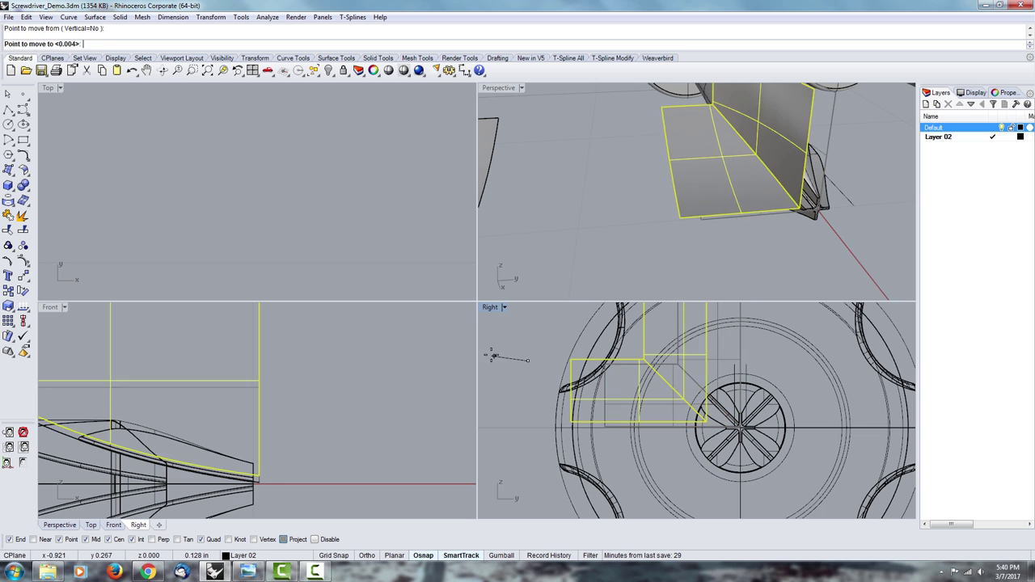
type(".1mm")
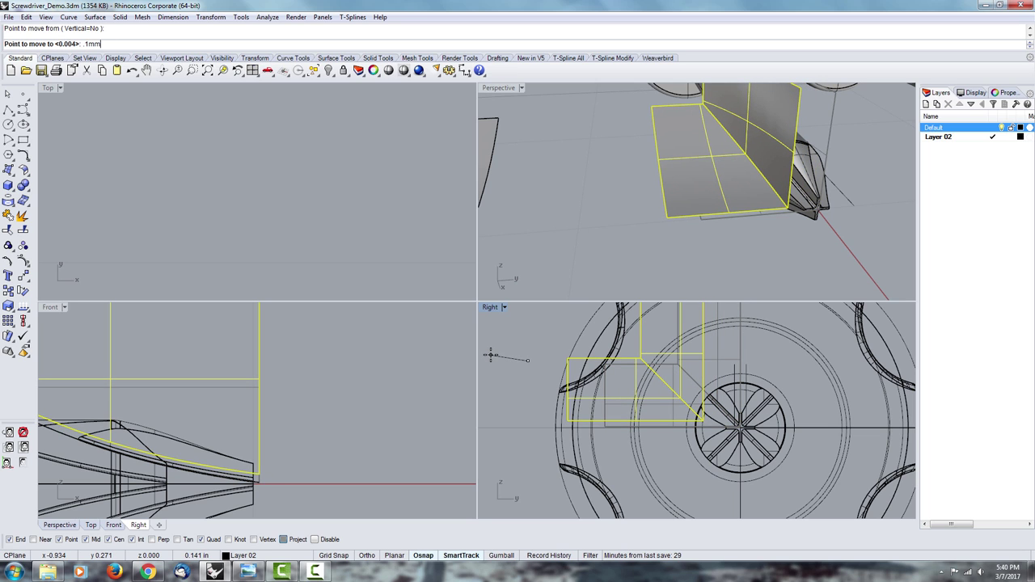
key("Return")
left_click(482, 396, "shift")
Examine how the offset polysurface lines up with the cross-shaped end of the finished tip in the Right view
scroll(749, 419, "up", 2)
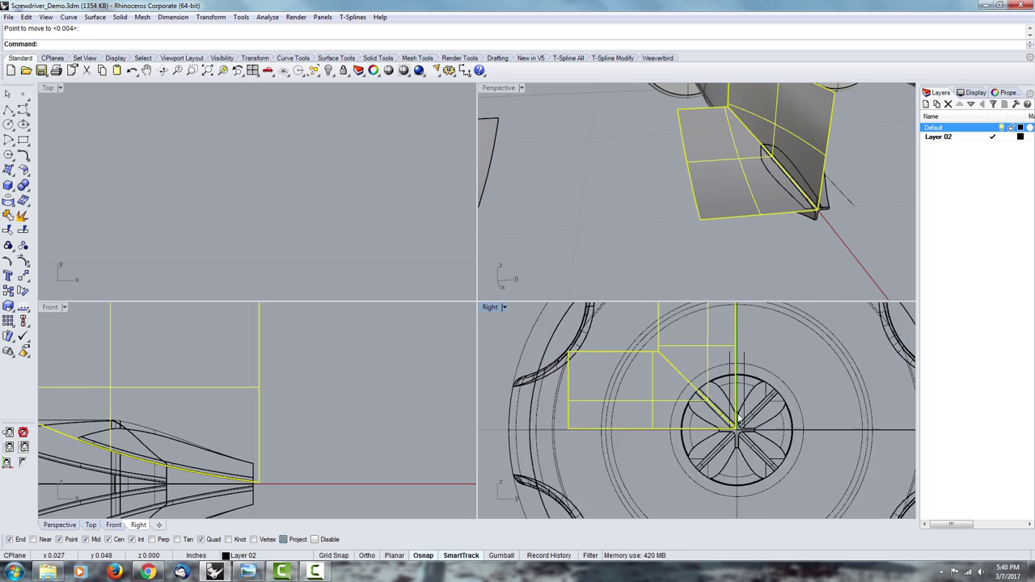
scroll(737, 416, "up", 5)
scroll(712, 428, "down", 2)
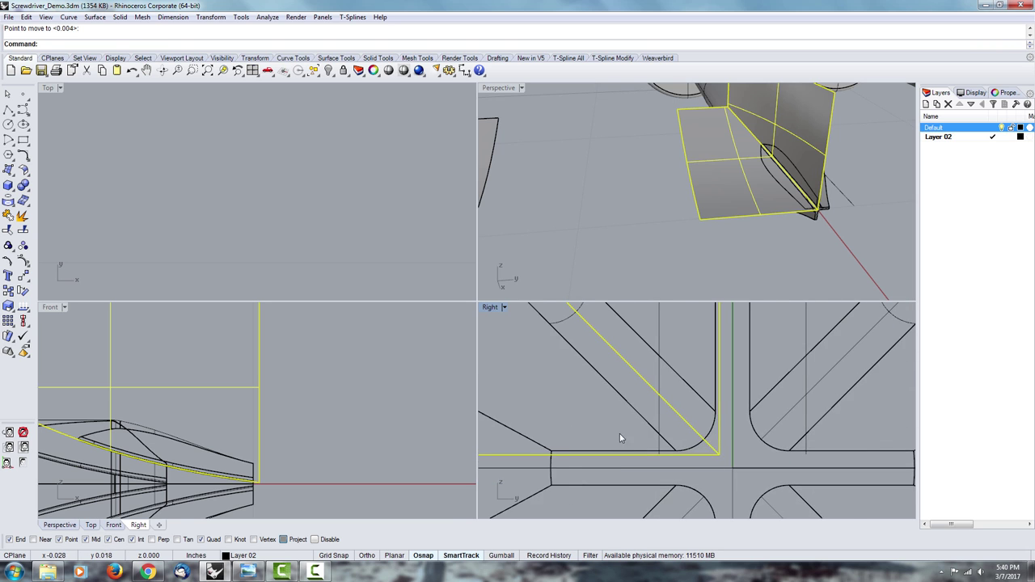
scroll(620, 438, "down", 4)
right_click_drag(786, 217, 809, 242)
scroll(679, 421, "up", 5)
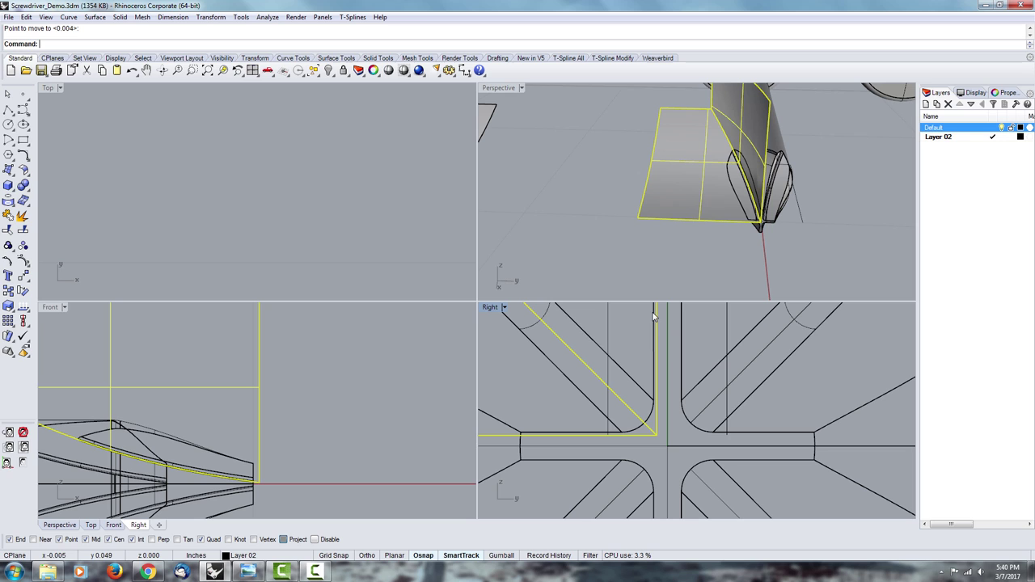
right_click_drag(670, 329, 670, 391)
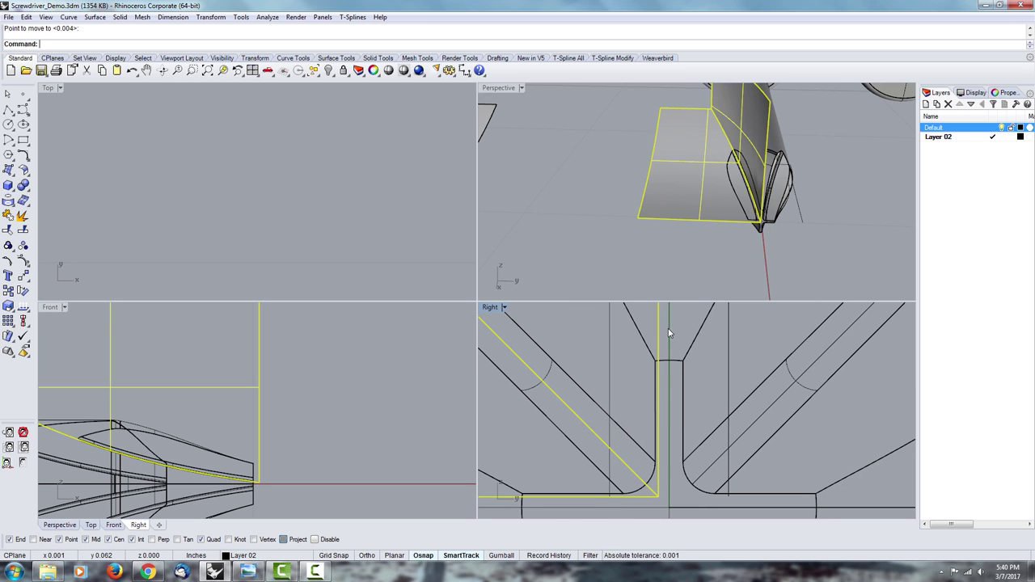
scroll(668, 410, "down", 3)
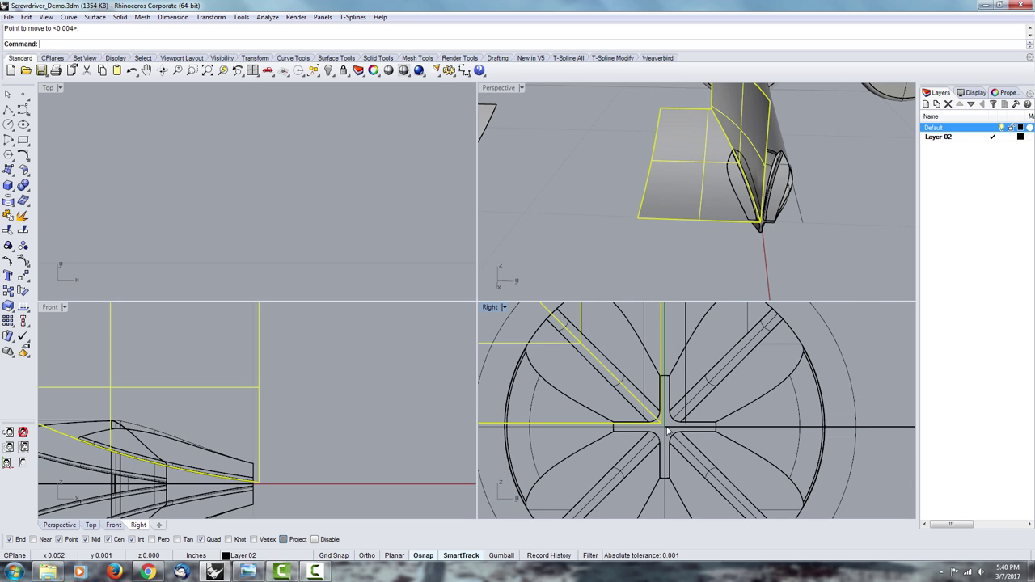
right_click_drag(753, 224, 746, 228)
scroll(668, 445, "up", 4)
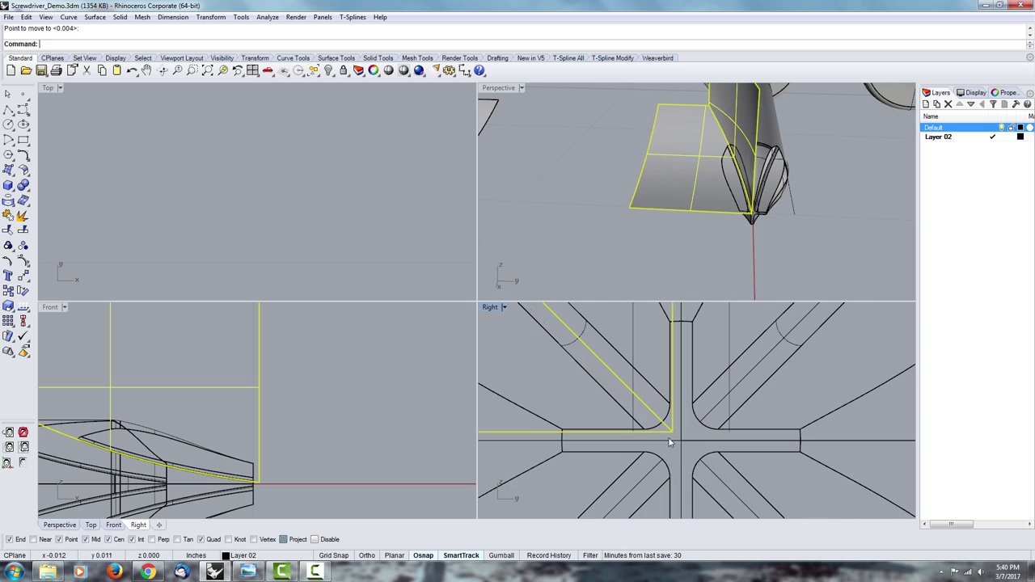
Fillet the curved inner edge of the repositioned L-shaped polysurface, keeping the preset radius
right_click_drag(643, 226, 743, 193)
scroll(769, 137, "up", 4)
key("Escape")
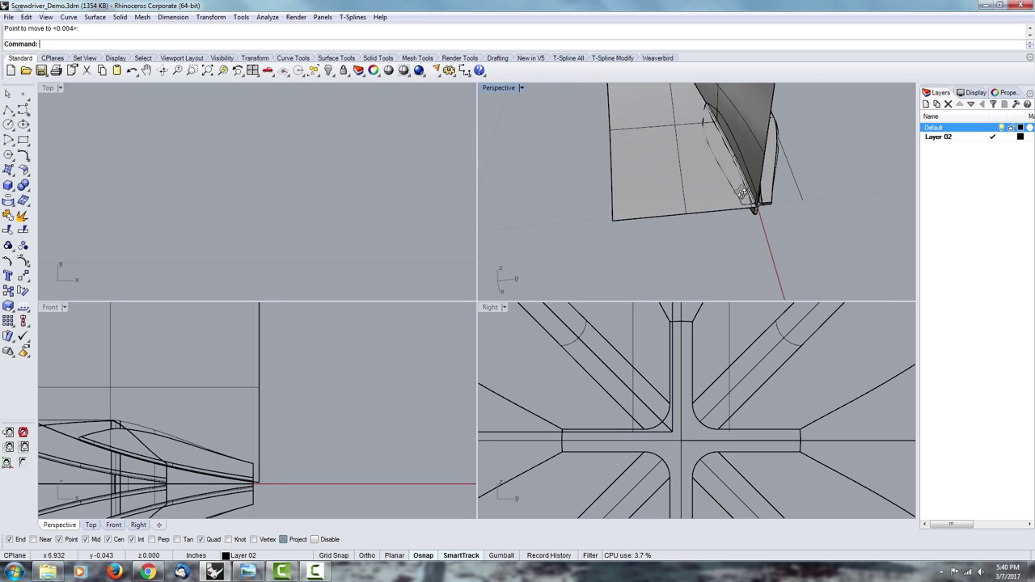
type("Fi")
key("Return")
scroll(713, 174, "down", 8)
scroll(694, 123, "up", 8)
left_click(676, 123)
key("Return")
key("Return")
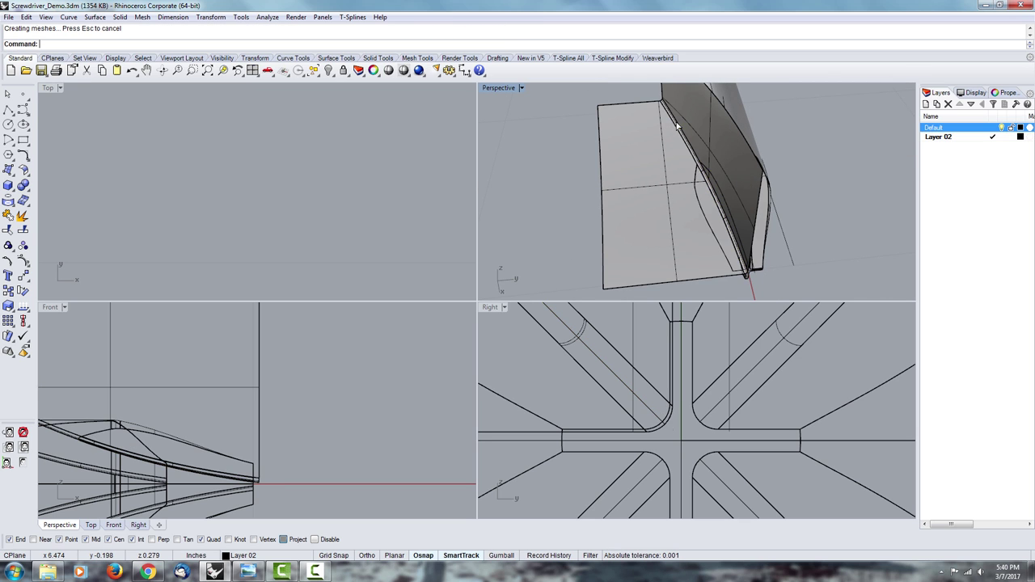
Polar-array the filleted L-shaped polysurface around the tip's centre in the Right view, with 4 items over 360 degrees
right_click_drag(652, 217, 720, 191)
scroll(645, 179, "up", 4)
left_click(648, 187)
scroll(678, 209, "down", 3)
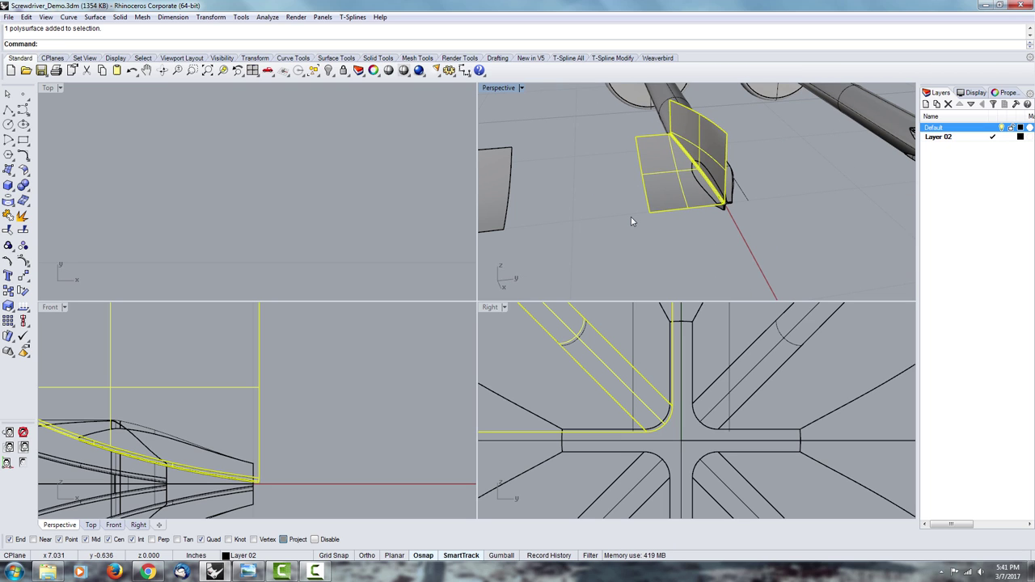
type("ArrayPolar")
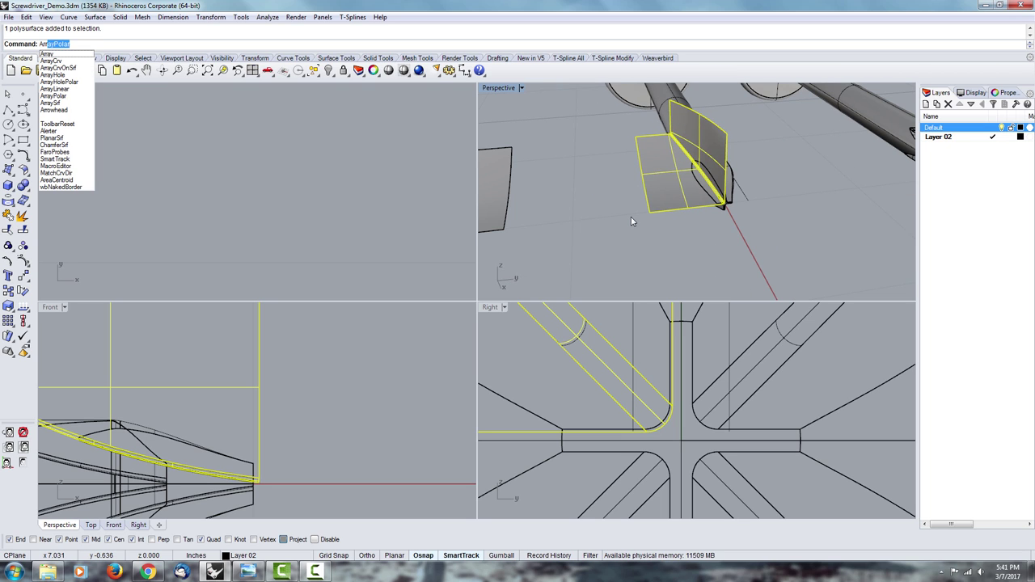
key("Return")
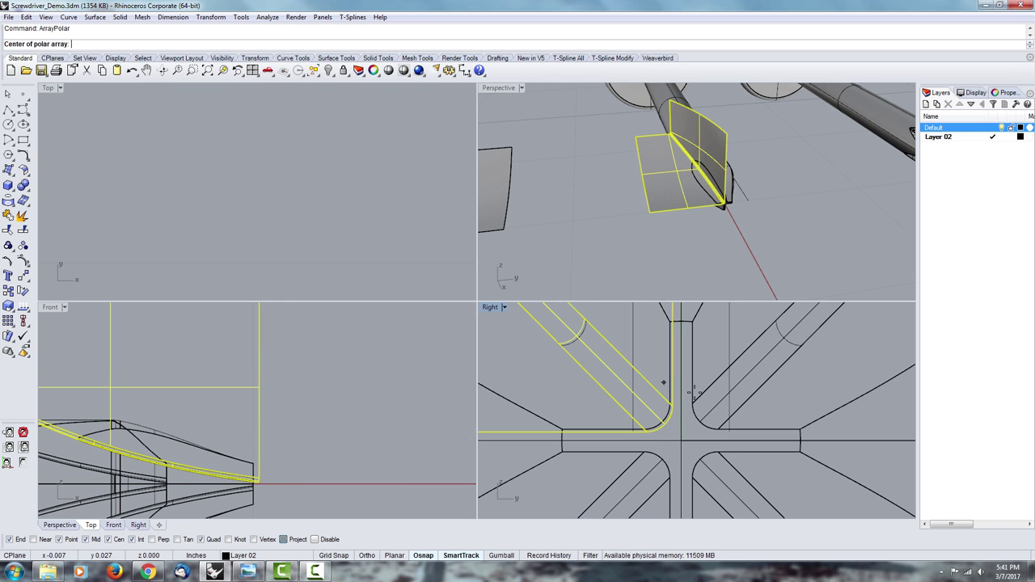
scroll(671, 419, "down", 2)
scroll(671, 418, "down", 1)
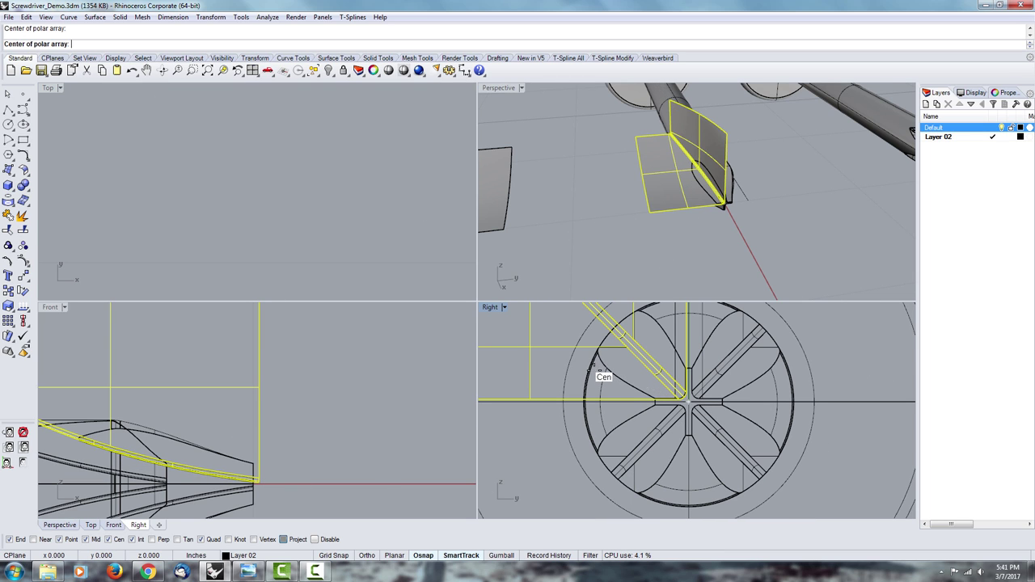
left_click(684, 375)
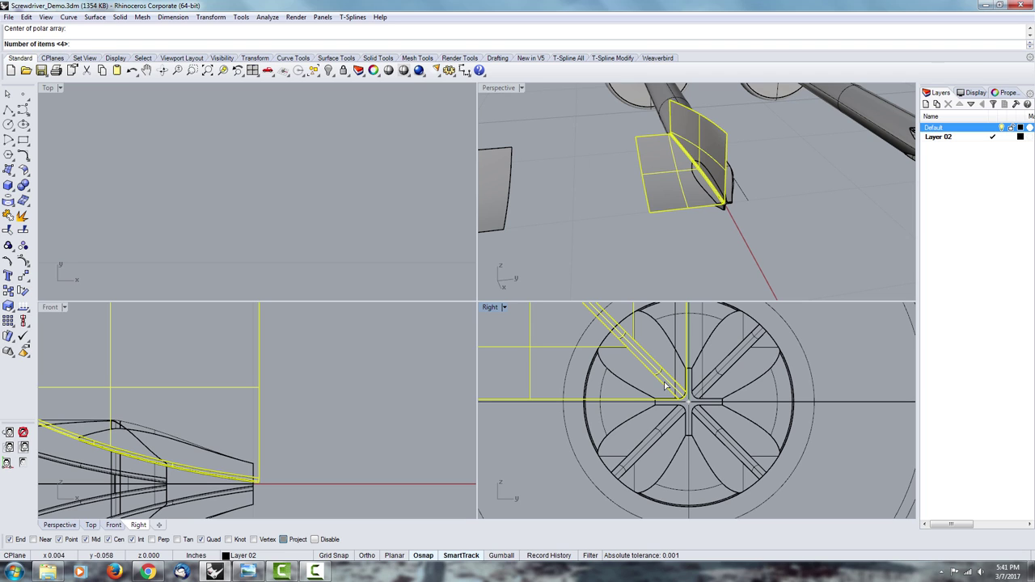
key("Return")
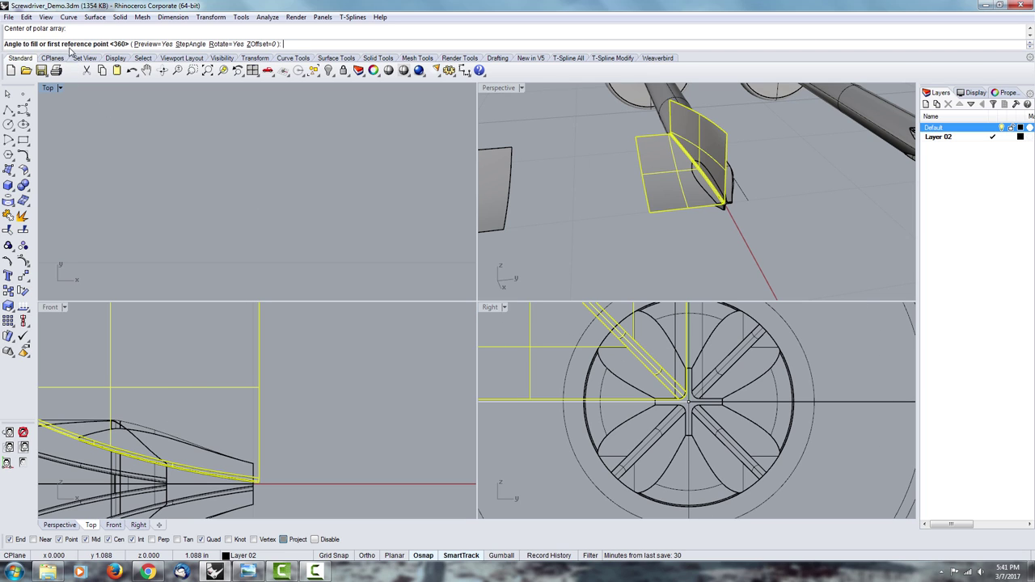
key("Return")
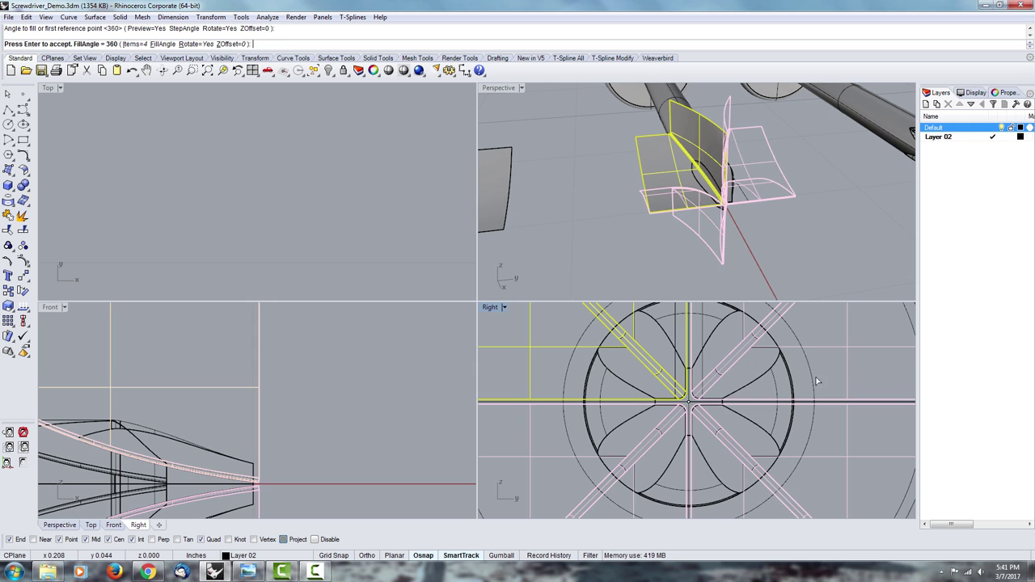
key("Return")
Examine from several angles how the four arrayed cutting surfaces meet the tip, and bring up the Phillips screwdriver reference photo
left_click(829, 227)
right_click_drag(829, 227, 789, 242)
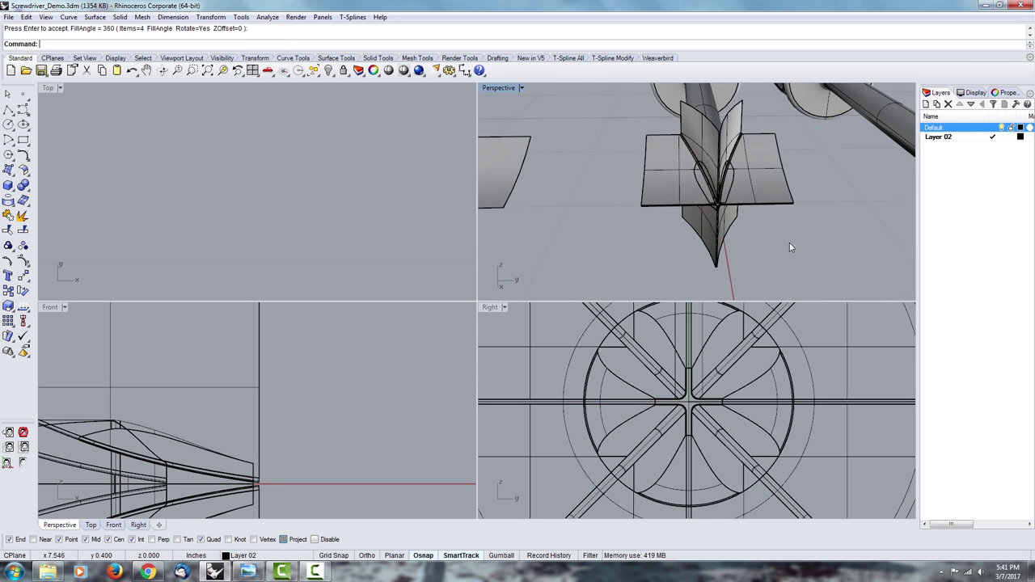
right_click_drag(773, 125, 713, 202)
left_click(797, 207)
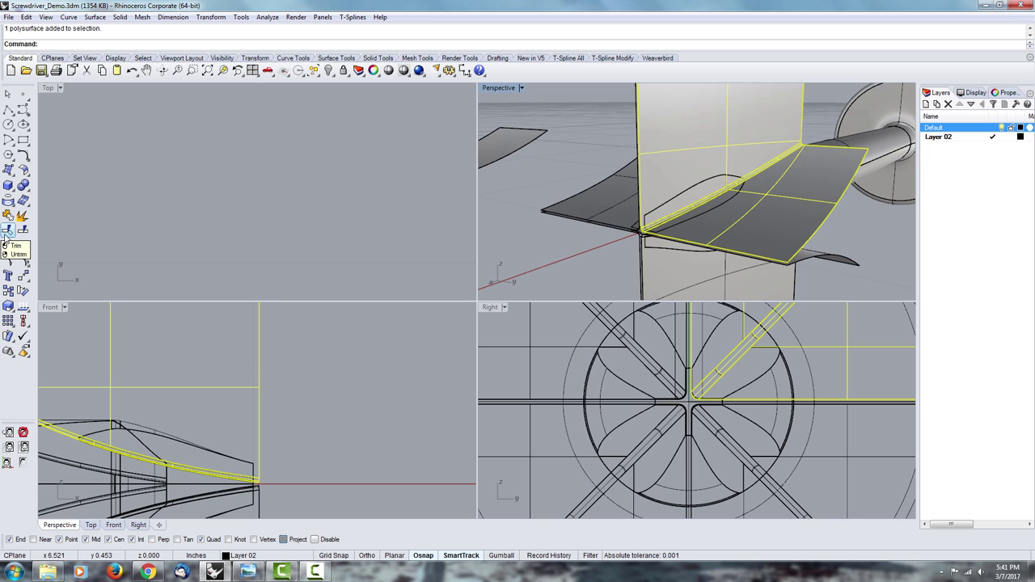
right_click_drag(669, 179, 793, 238)
left_click(845, 222)
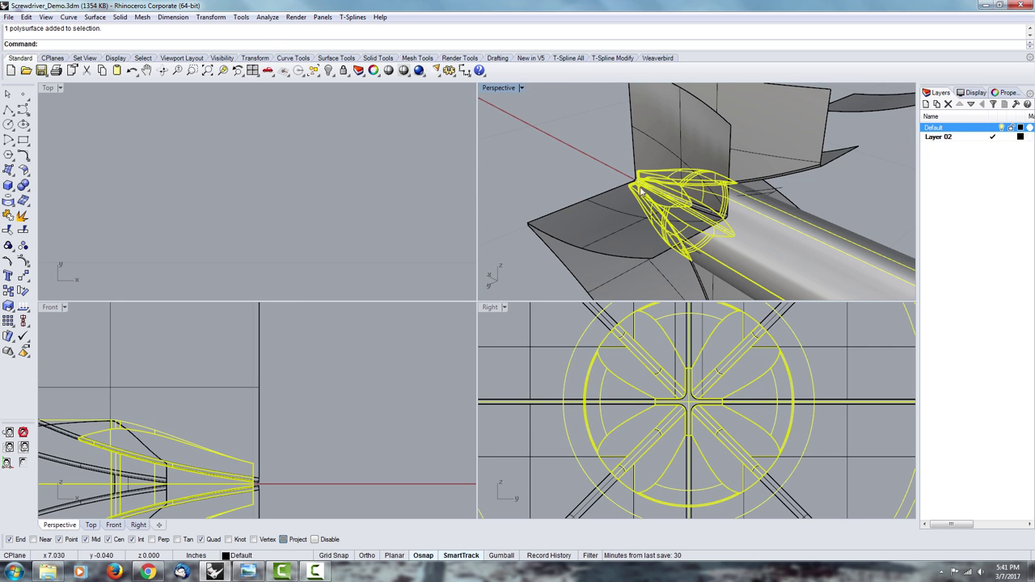
right_click_drag(622, 218, 827, 152)
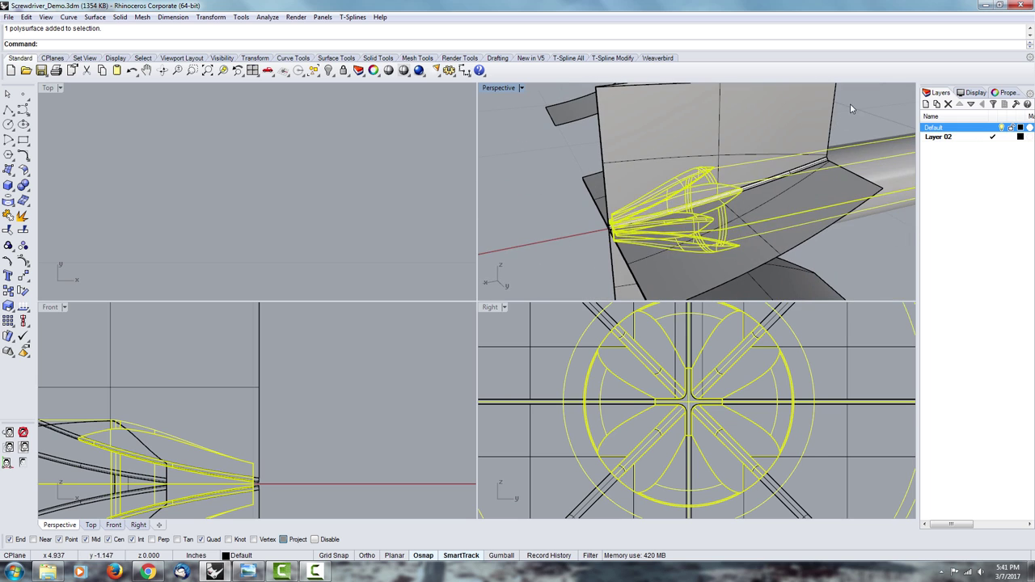
left_click(850, 107)
right_click_drag(711, 198, 795, 256)
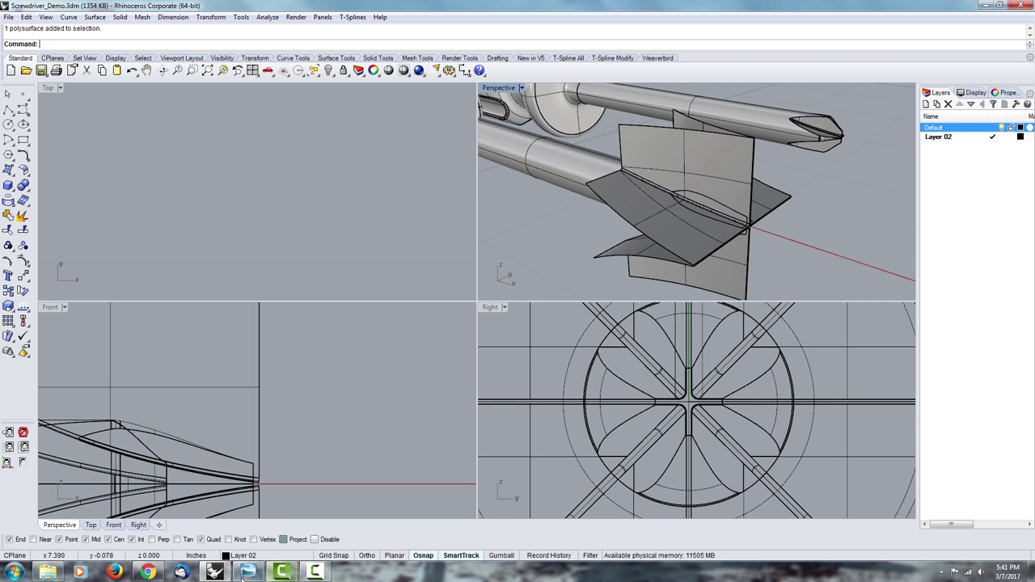
left_click(247, 571)
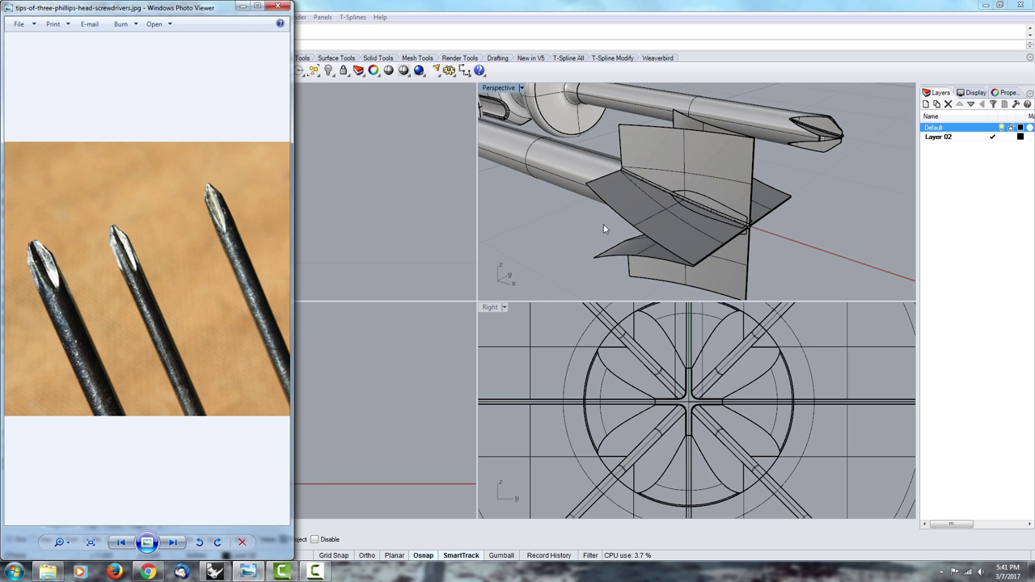
Delete all four L-shaped cutting polysurfaces around the tip
right_click_drag(605, 226, 670, 232)
left_click(670, 233)
right_click_drag(774, 252, 790, 194)
key("Delete")
left_click(712, 270)
key("Delete")
left_click(768, 213)
key("Delete")
left_click(729, 265)
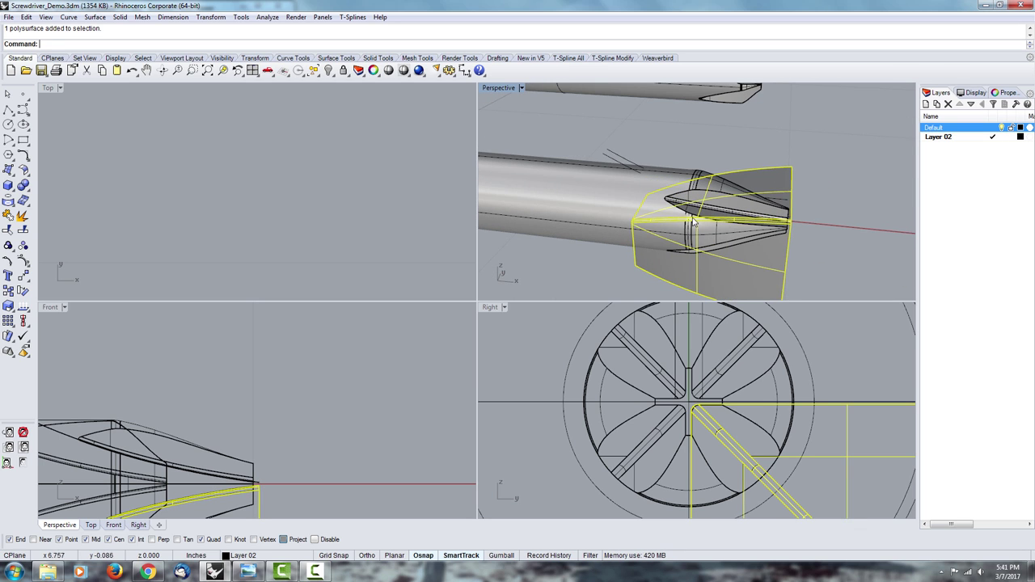
right_click_drag(712, 227, 774, 266)
key("Delete")
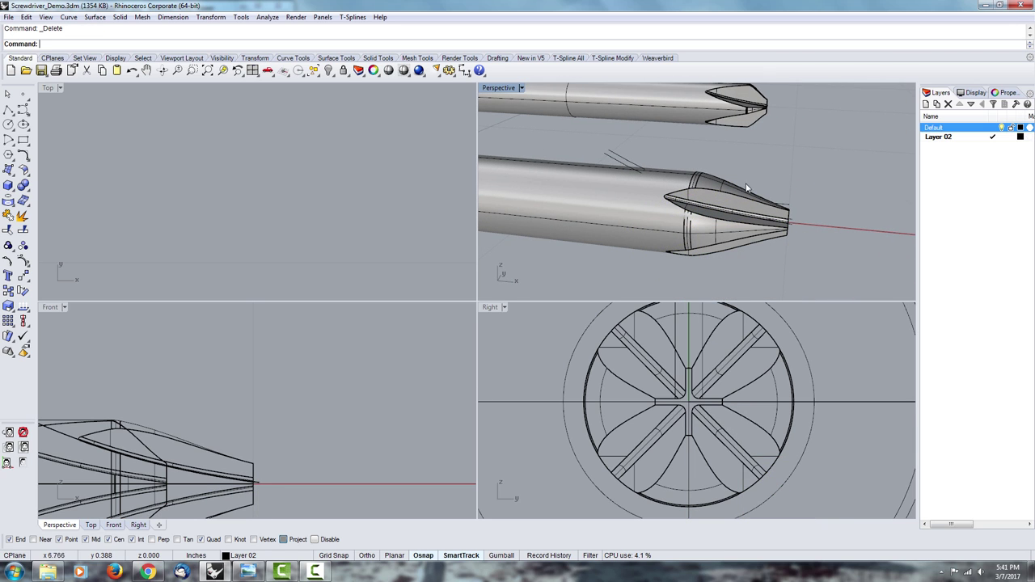
Compare both modelled Phillips tips with the reference photo, enlarging the Perspective view for a closer look
left_click(247, 572)
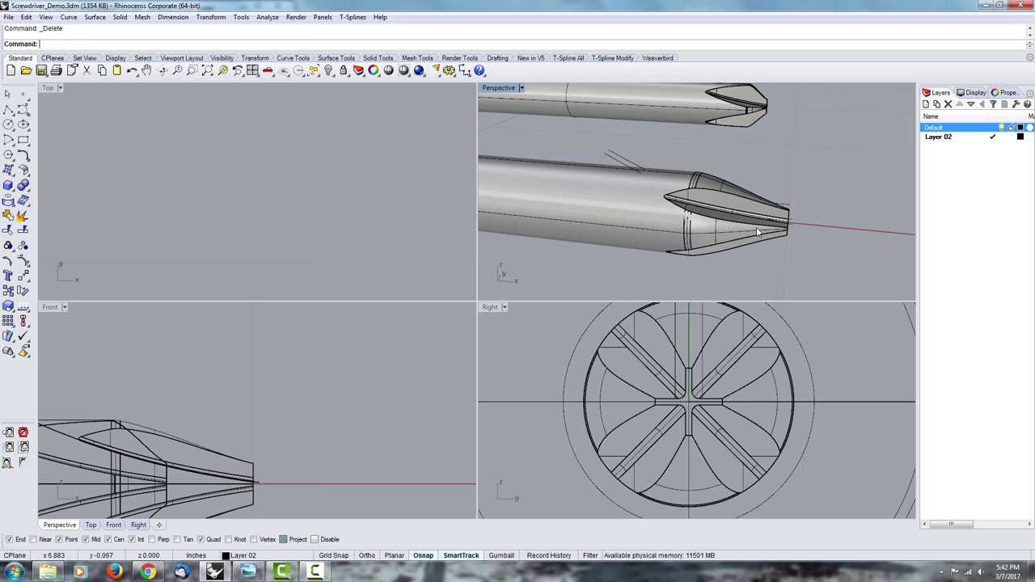
scroll(747, 258, "down", 3)
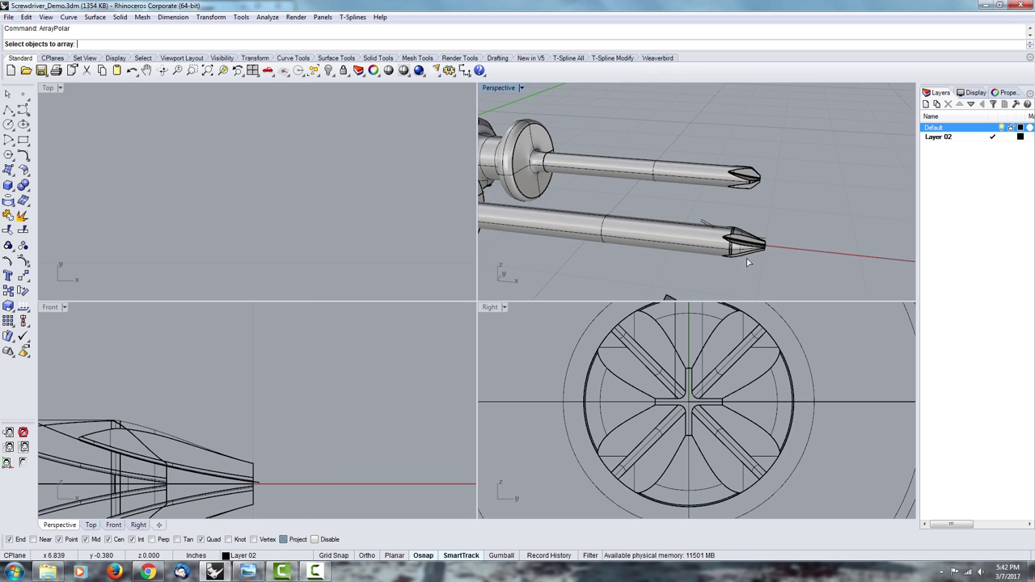
right_click_drag(746, 258, 758, 162)
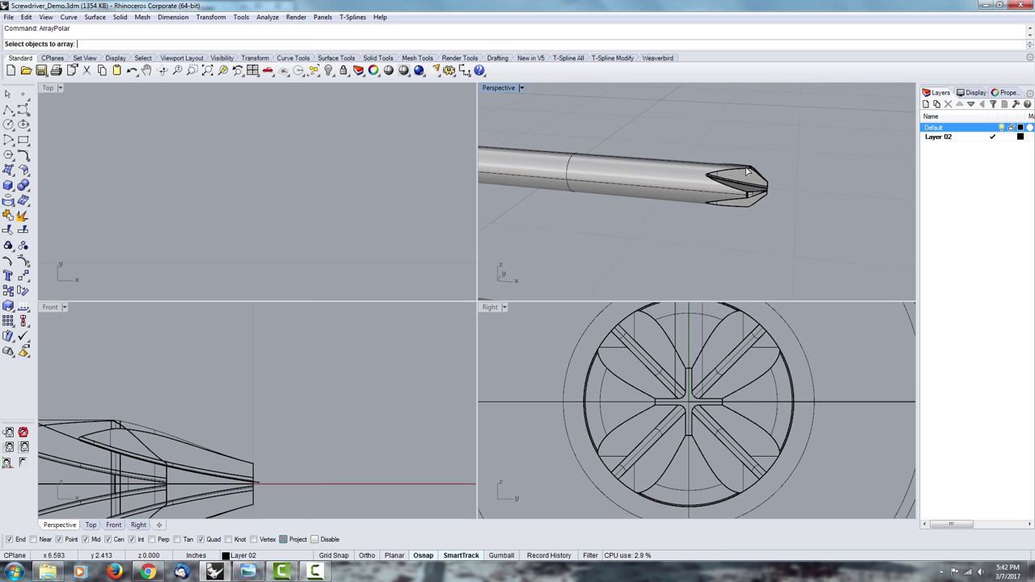
left_click(248, 571)
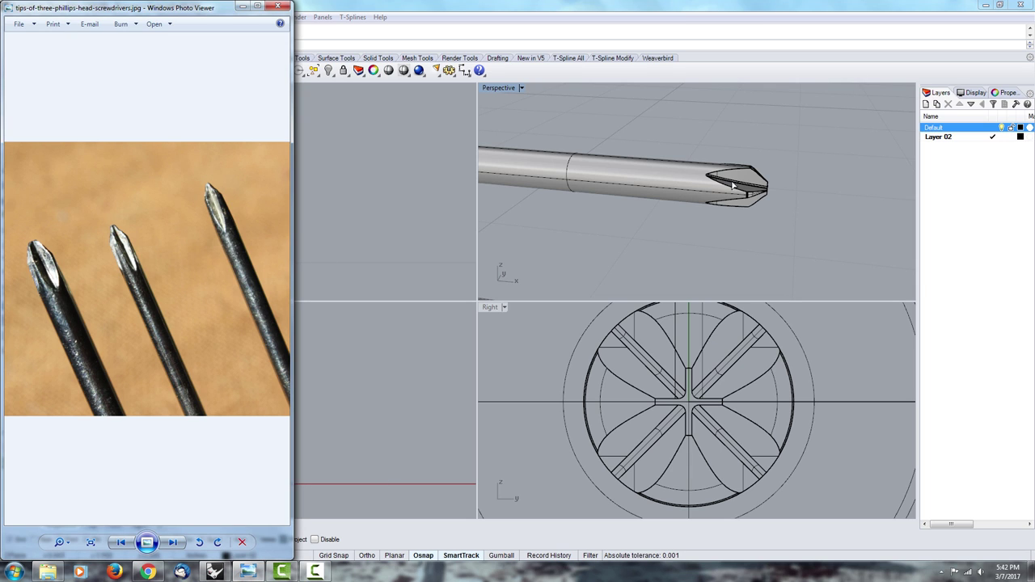
double_click(501, 87)
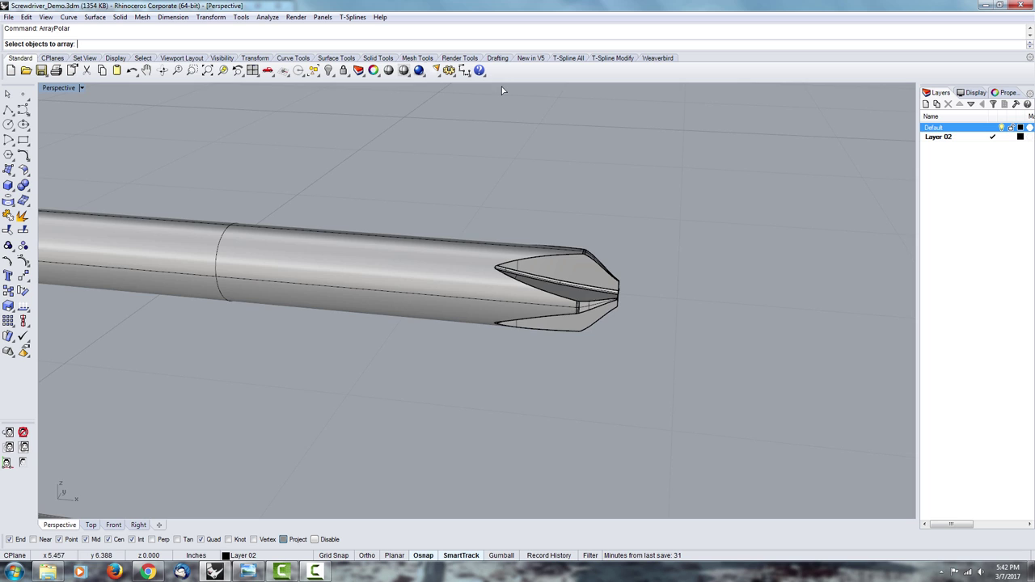
scroll(639, 192, "down", 7)
scroll(652, 352, "up", 4)
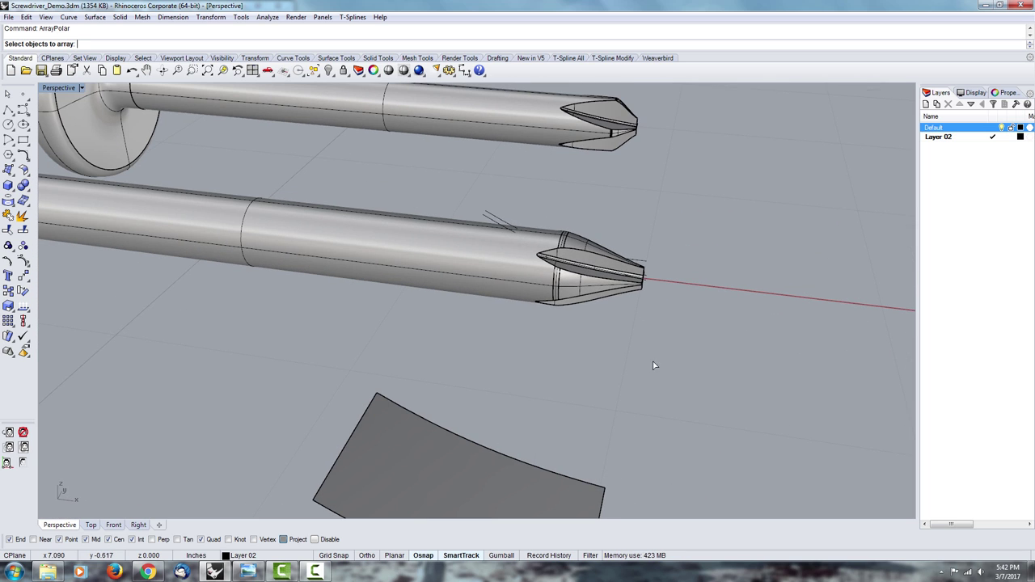
left_click(580, 264)
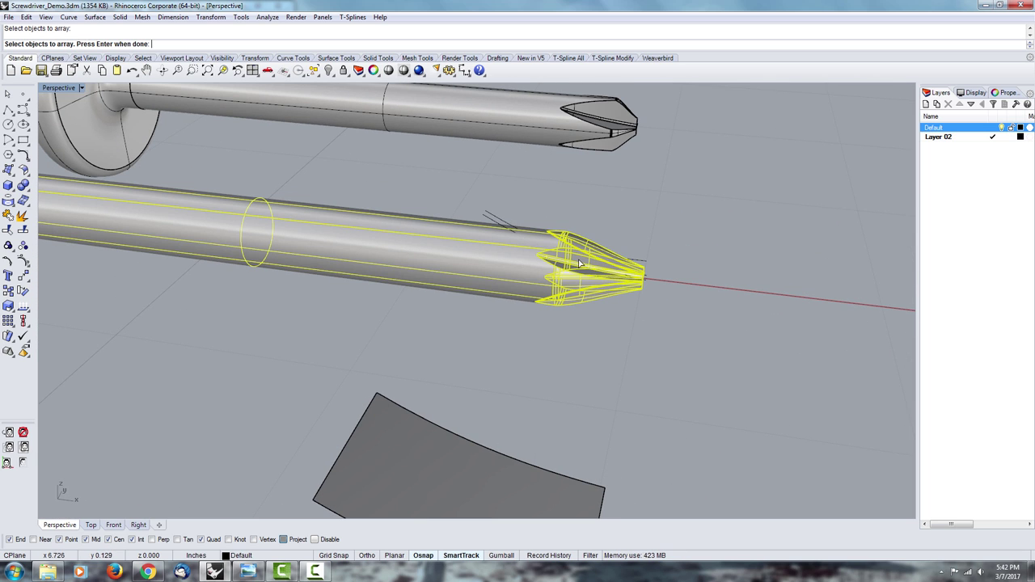
left_click(23, 216)
right_click_drag(636, 234, 608, 213)
scroll(605, 293, "up", 5)
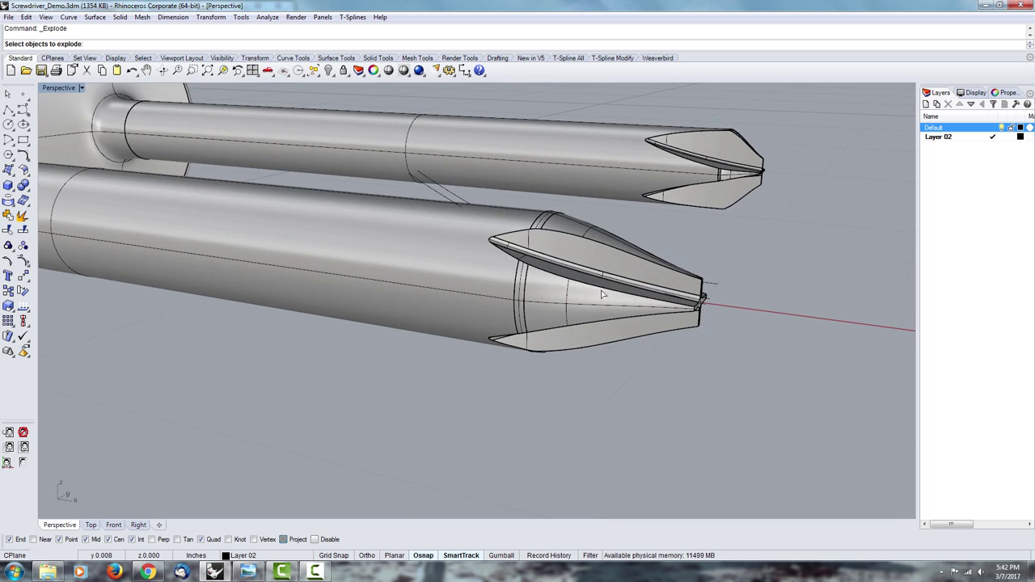
right_click_drag(609, 266, 589, 295)
left_click(588, 297)
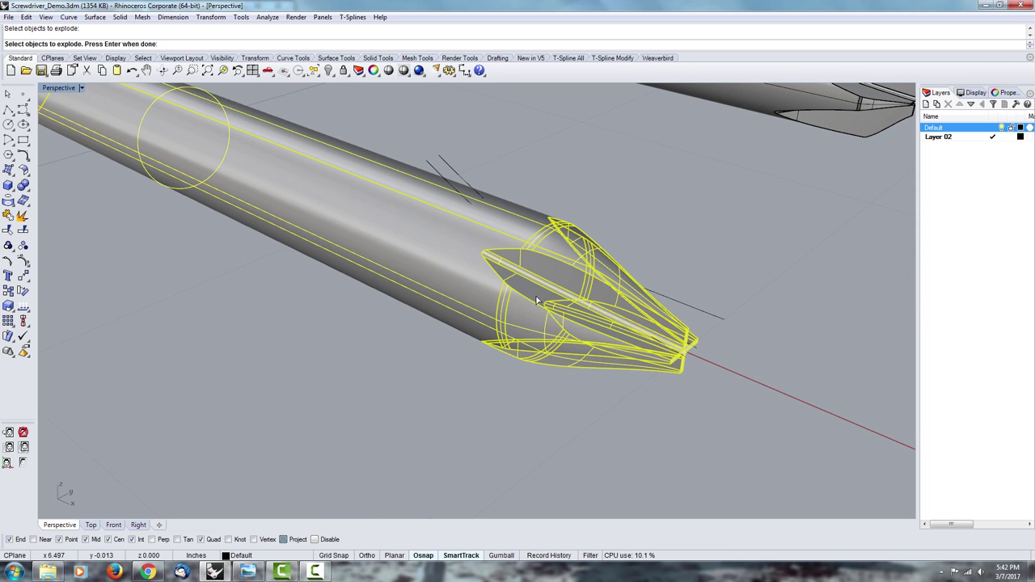
scroll(536, 300, "down", 1)
right_click_drag(644, 348, 678, 388)
left_click(677, 388)
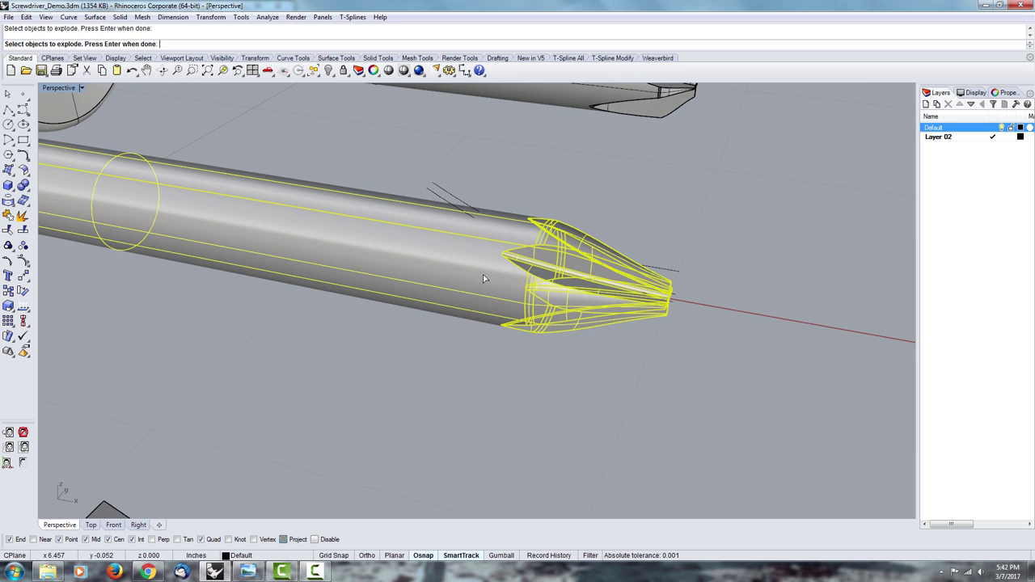
left_click(23, 217)
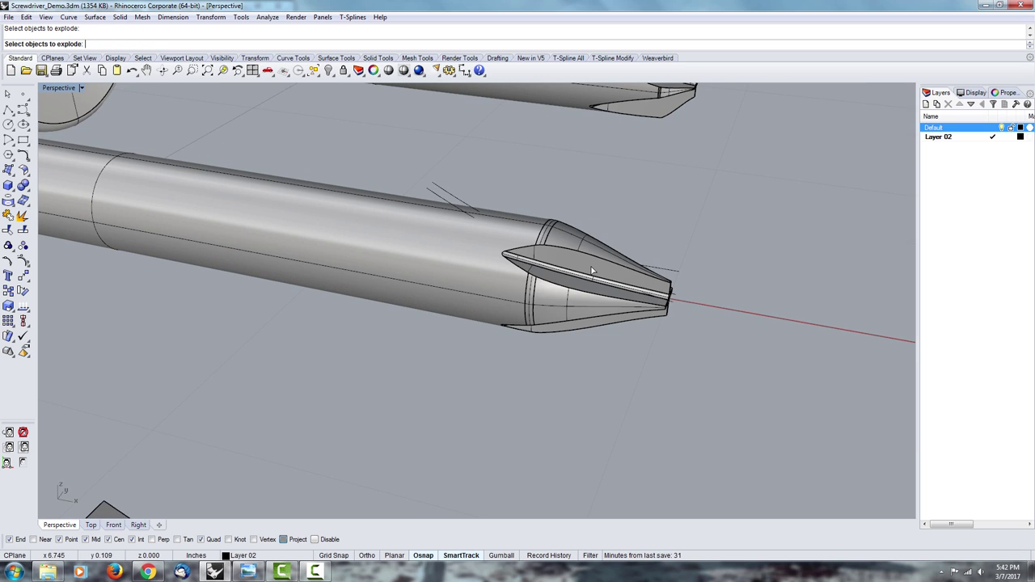
left_click(566, 295)
left_click(8, 217)
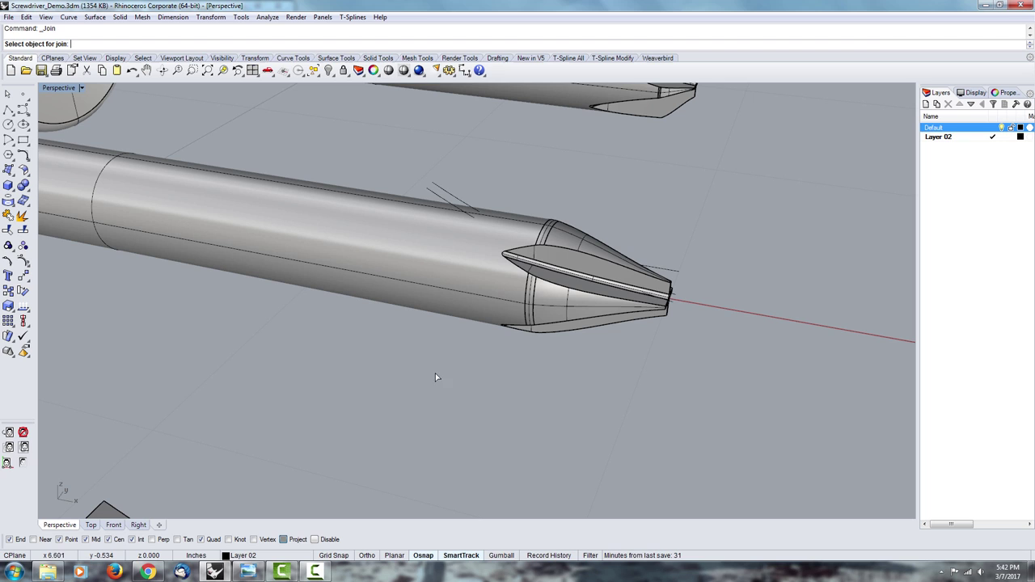
key("Escape")
Explode the filleted tip's shank polysurface into separate surfaces and clear the selection
left_click(510, 255)
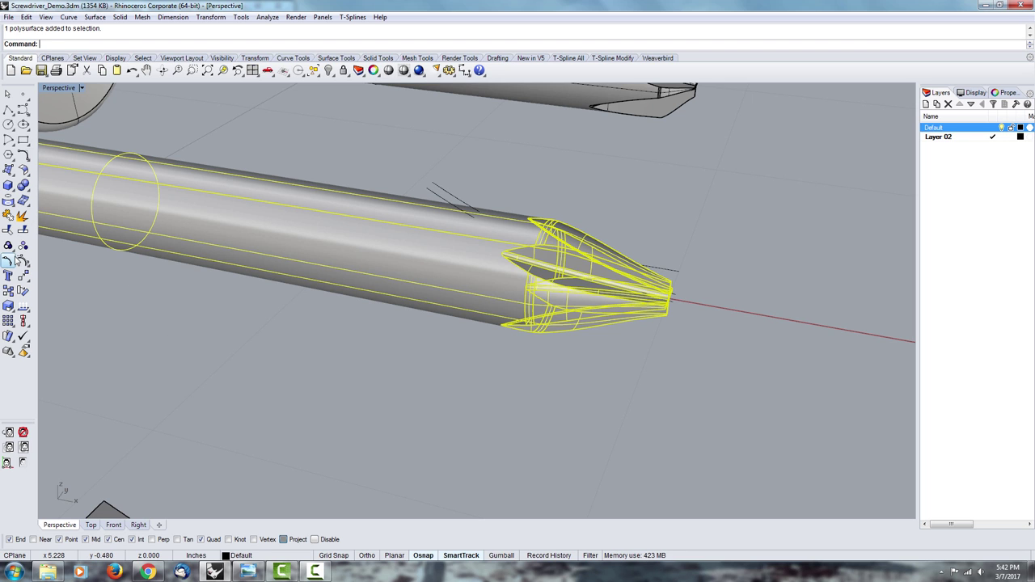
left_click(23, 215)
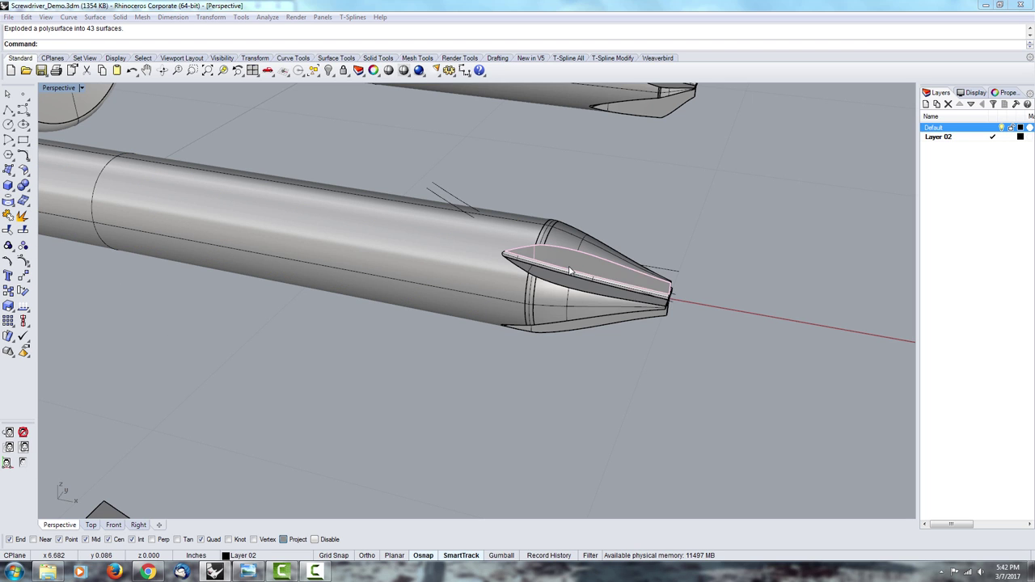
left_click(661, 261)
key("Escape")
Delete the tip's flute faces and remaining end pieces, keeping only the upper tapered segment and its narrow fillet strip beside the shank
scroll(476, 209, "down", 3)
left_click_drag(469, 176, 728, 379)
scroll(570, 213, "up", 5)
right_click_drag(569, 213, 598, 278)
left_click(479, 246, "ctrl")
left_click(511, 260, "ctrl")
key("Delete")
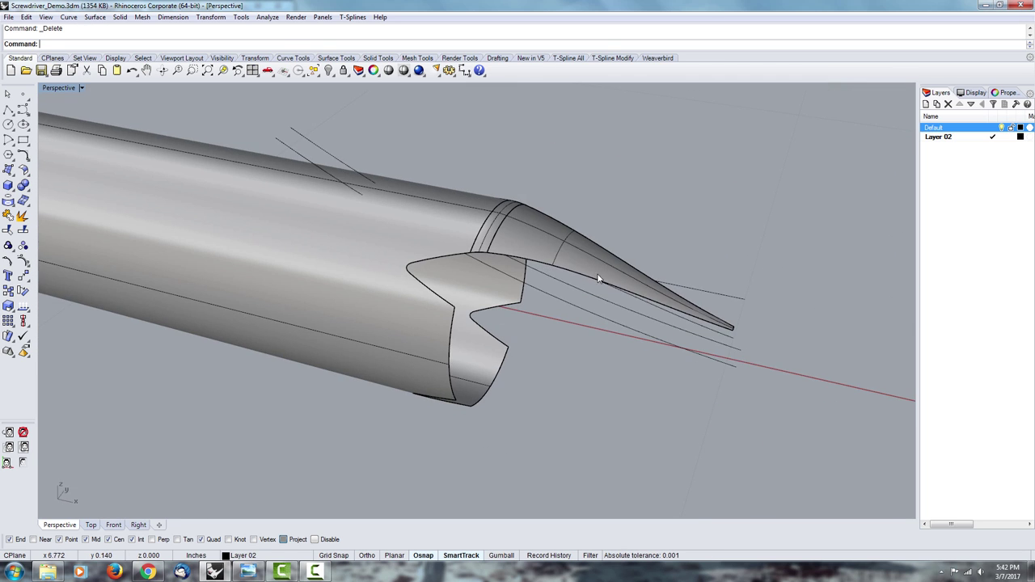
Remove all trims from the tapered tip segment and the narrow fillet strip with UntrimAll
left_click(598, 279)
left_click(489, 229)
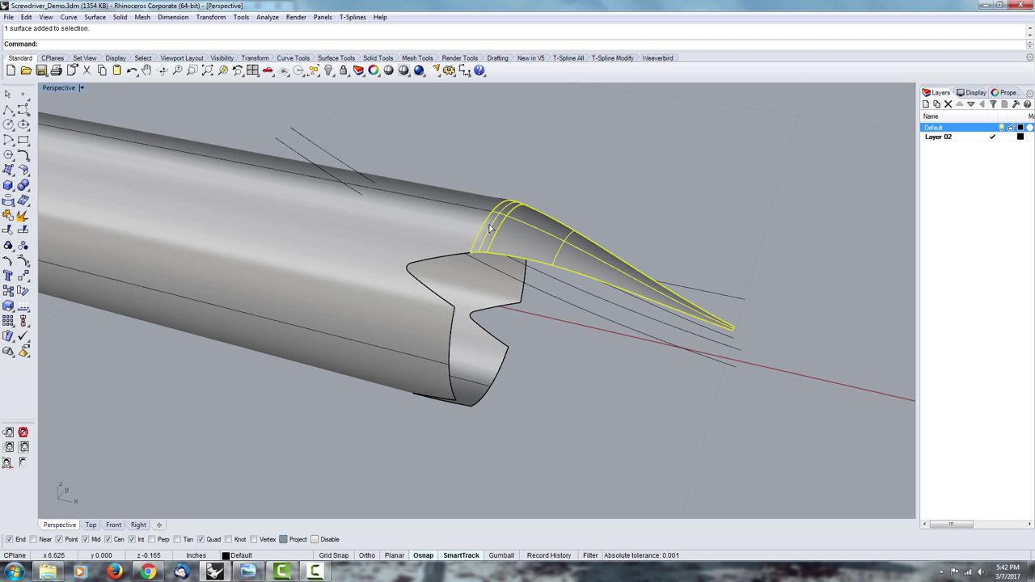
type("Untr")
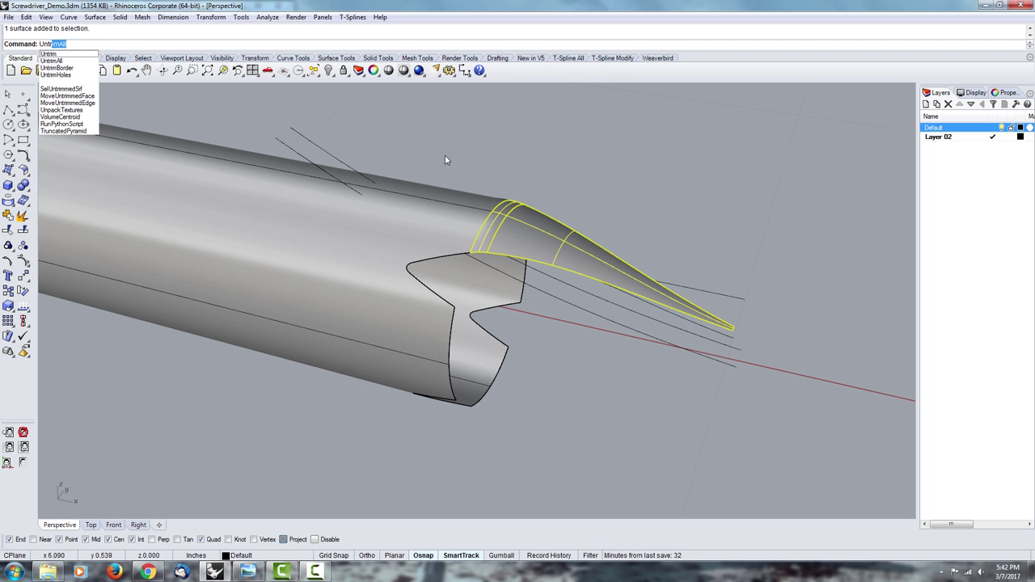
key("Return")
right_click_drag(445, 159, 668, 228)
scroll(474, 232, "up", 3)
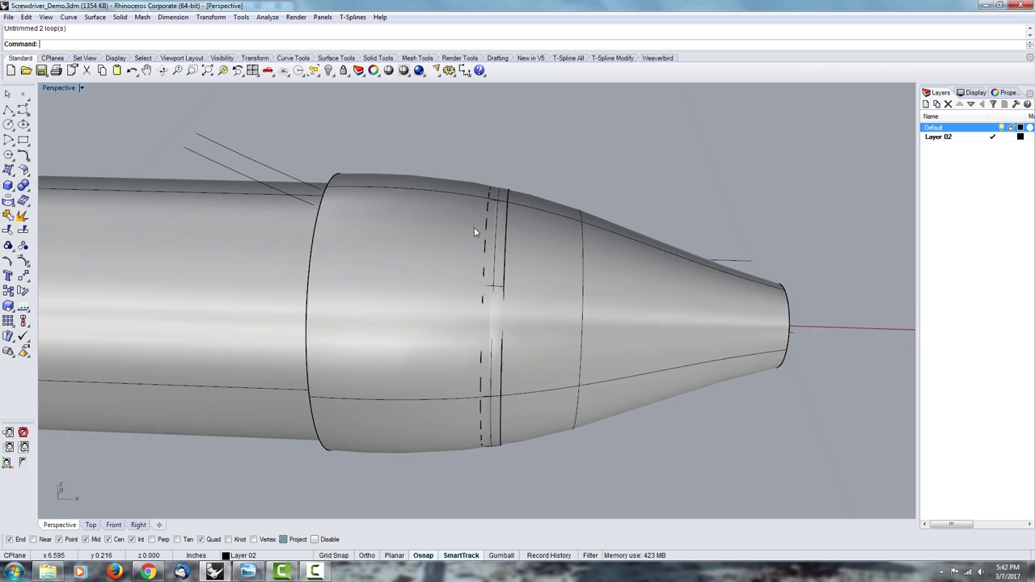
Examine how the untrimmed taper and fillet meet the shank, highlighting the shank surface and the taper surface in turn
right_click_drag(475, 232, 518, 225)
scroll(518, 224, "up", 5)
scroll(518, 225, "down", 5)
right_click_drag(515, 263, 594, 234)
left_click(309, 303)
right_click_drag(400, 374, 318, 388)
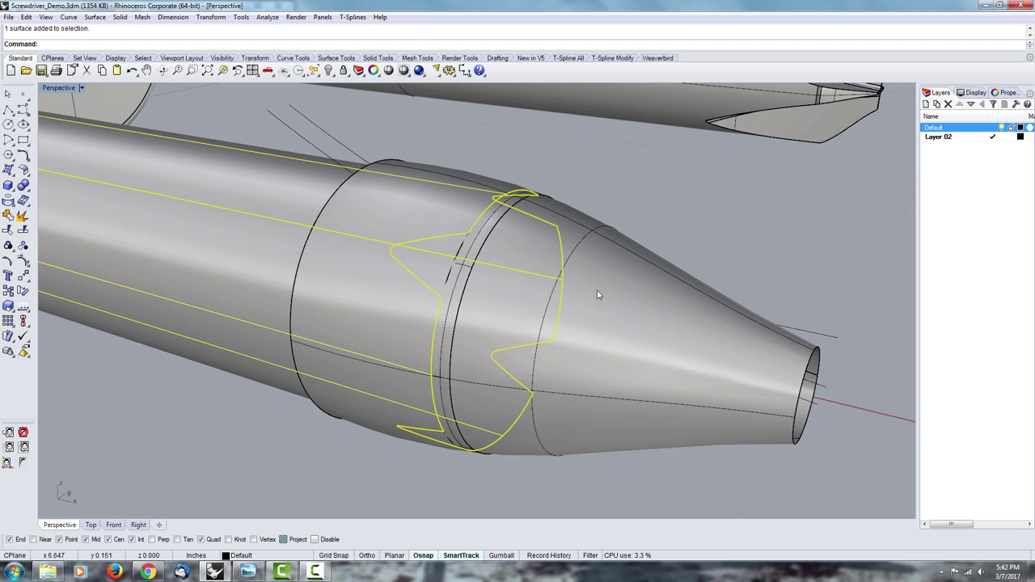
left_click(542, 259)
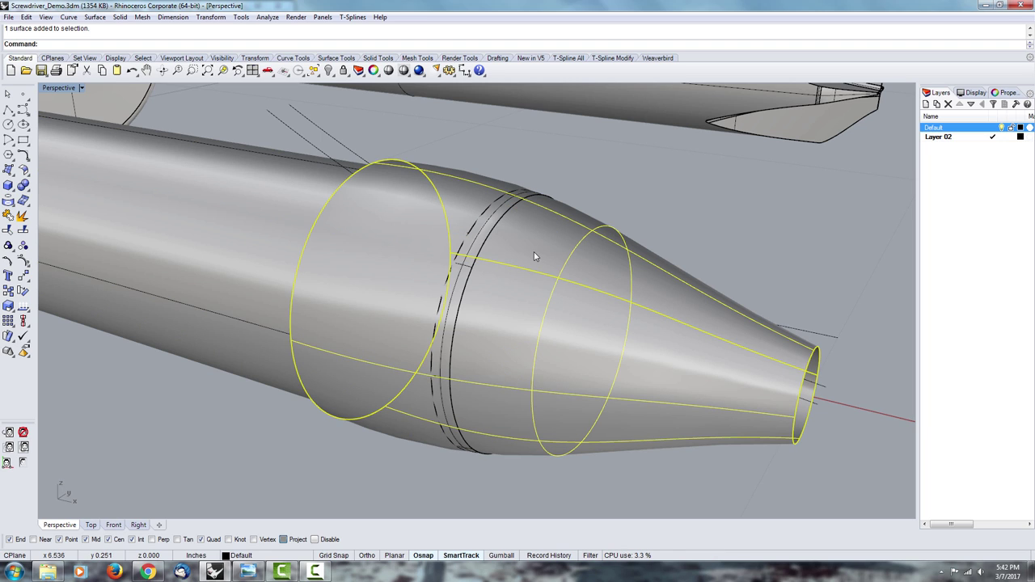
Hide the untrimmed taper surface to expose the end of the shank
type("Hif")
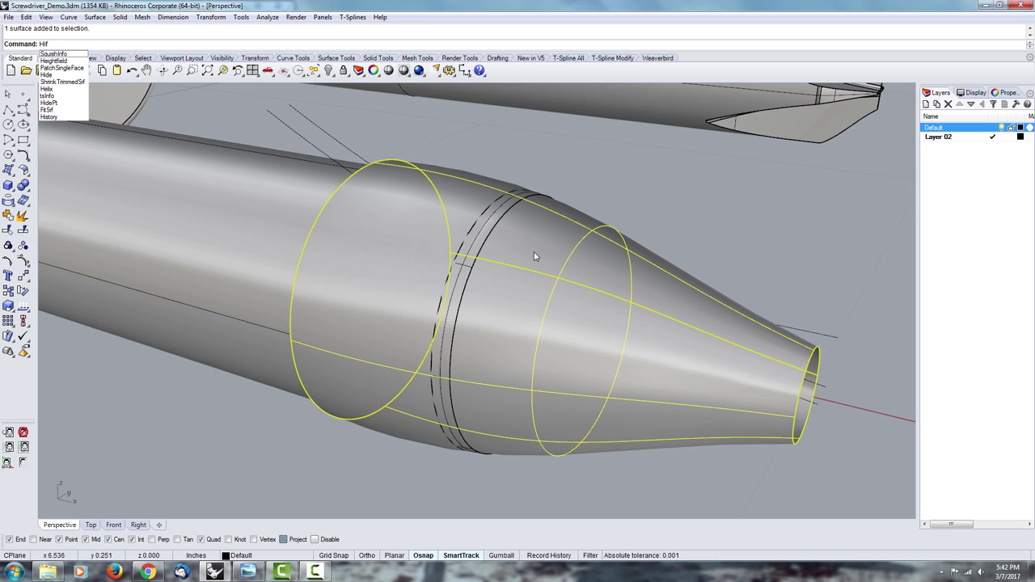
key("BackSpace")
key("BackSpace")
key("BackSpace")
left_click(329, 71)
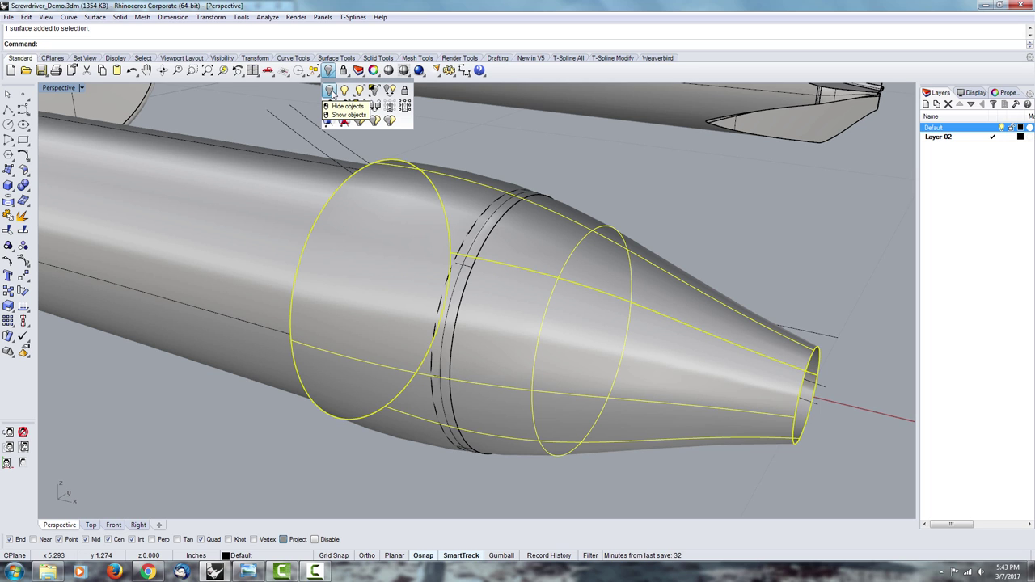
left_click(330, 90)
right_click_drag(681, 237, 625, 286)
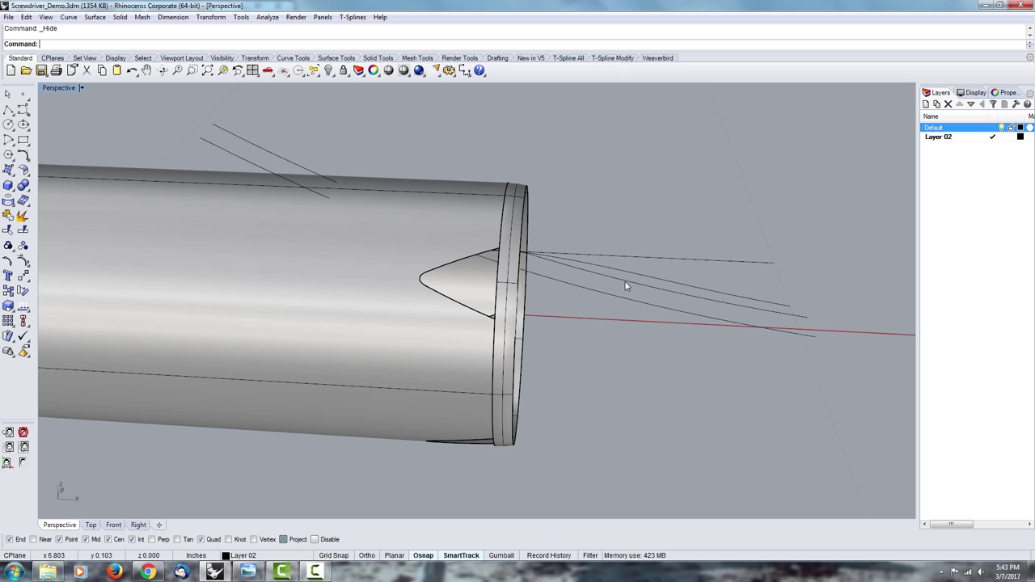
Untrim the notched end edge of the shank surface with Untrim and finish the command
type("UntrimAll")
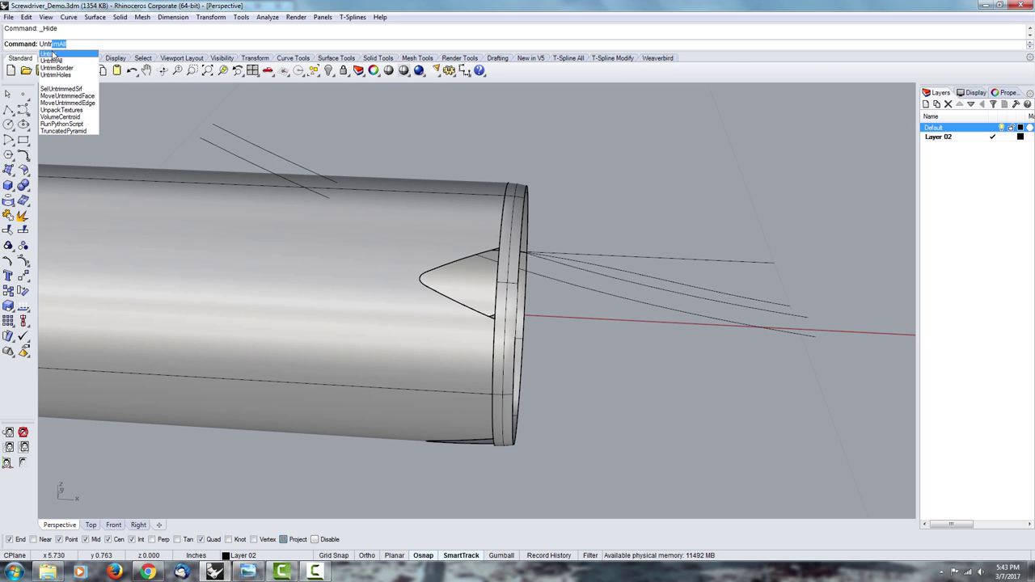
left_click(48, 55)
left_click(450, 265)
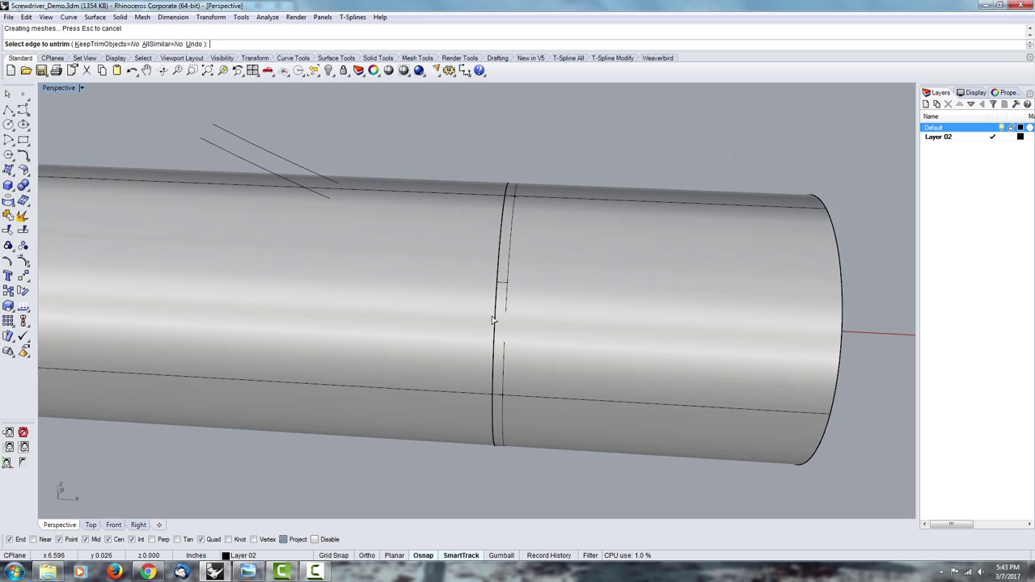
right_click_drag(492, 323, 523, 261)
scroll(485, 254, "down", 8)
right_click_drag(357, 273, 450, 281)
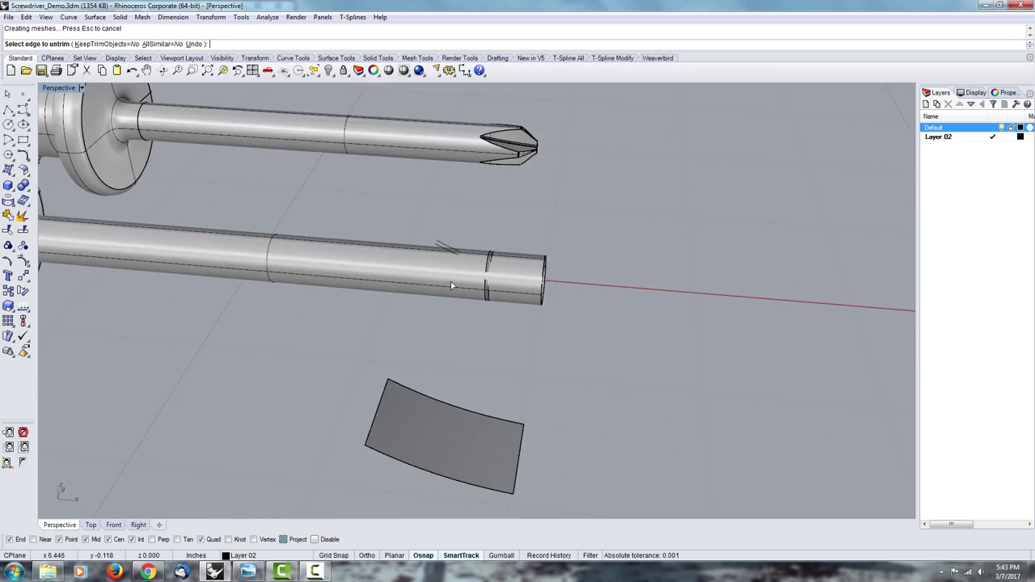
scroll(451, 281, "down", 4)
scroll(267, 273, "up", 5)
right_click(295, 273)
Trim away the part of the shank surface beyond the fillet strip, using the fillet strip as the cutting object
left_click(295, 277)
right_click_drag(295, 277, 801, 282)
scroll(510, 332, "up", 5)
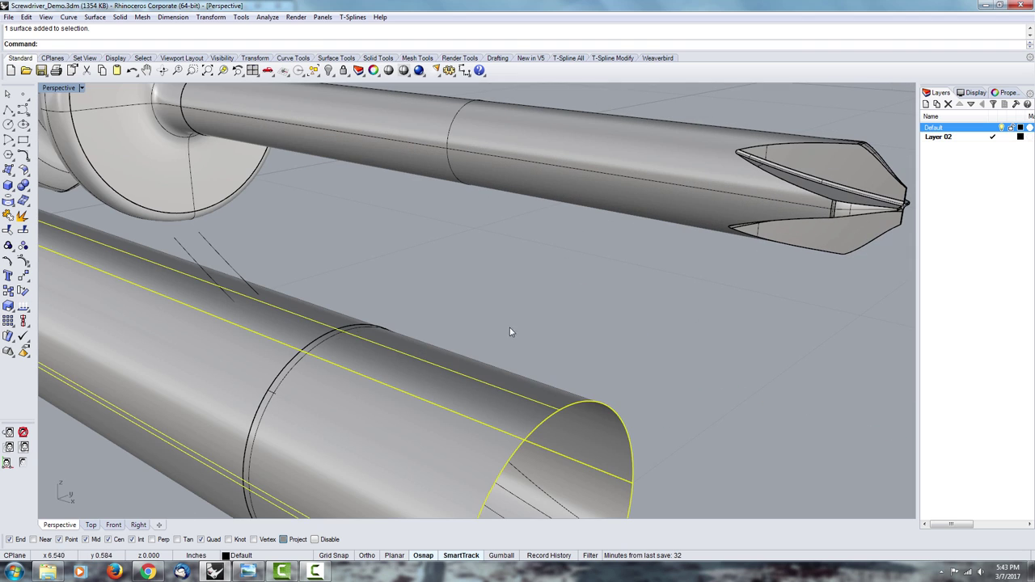
left_click(292, 370)
left_click(326, 398)
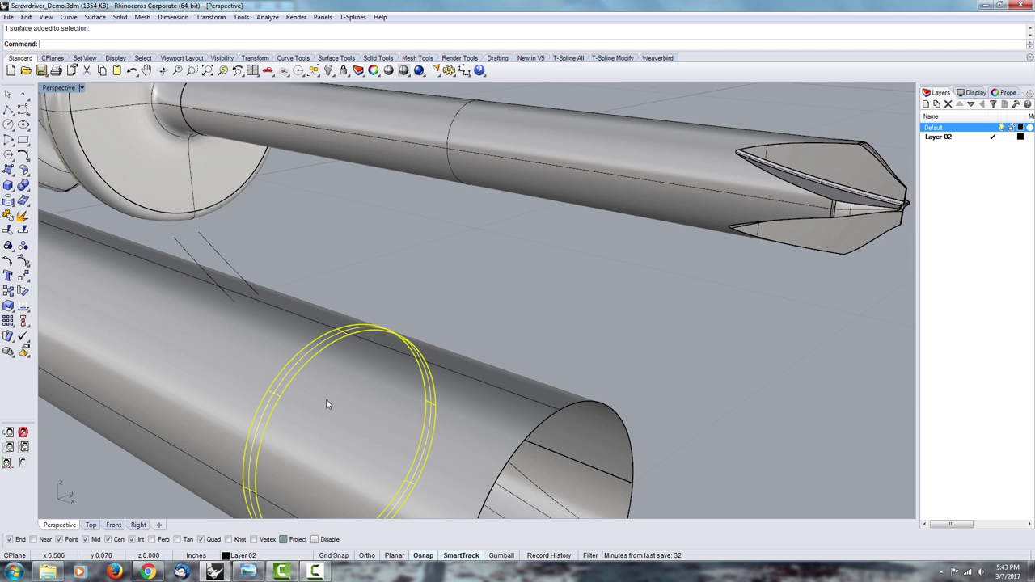
type("tr")
key("Return")
scroll(657, 305, "down", 5)
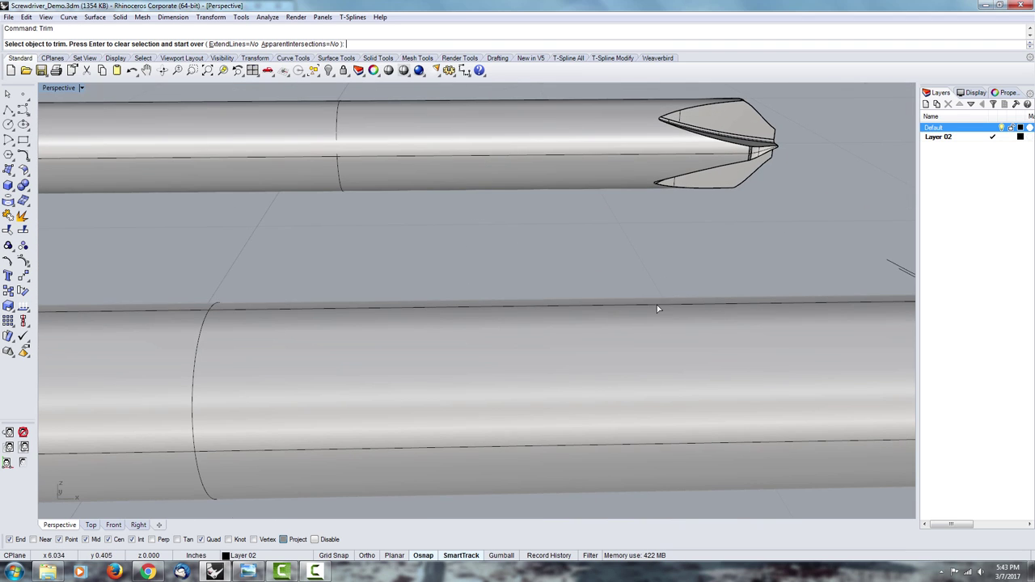
scroll(774, 269, "up", 4)
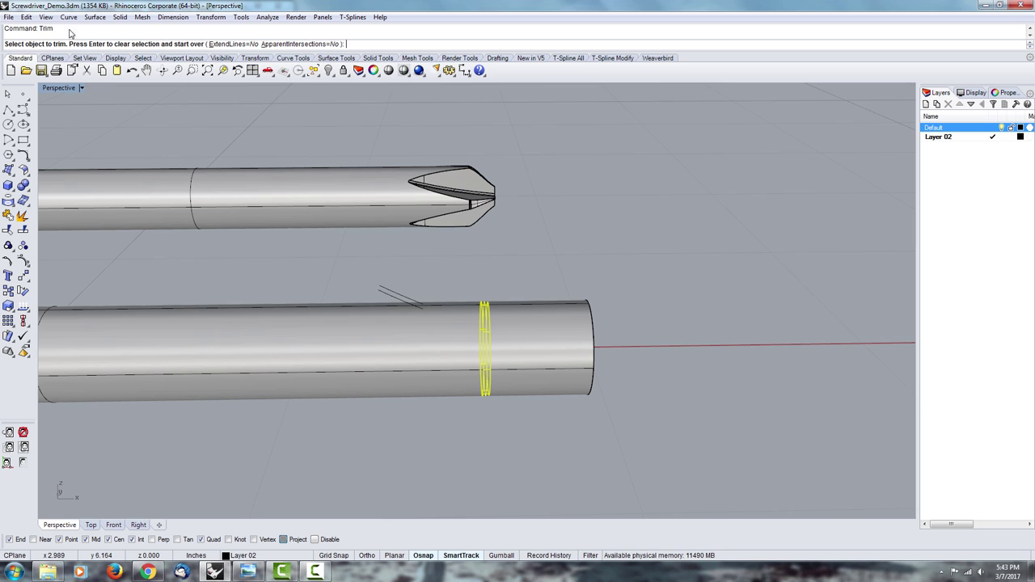
left_click(555, 308)
scroll(580, 238, "up", 3)
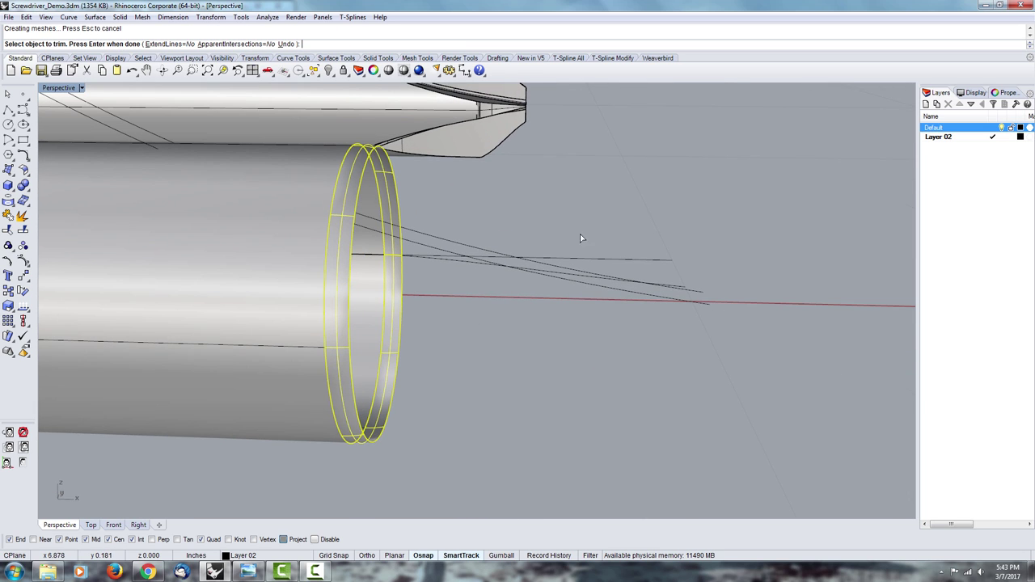
key("Return")
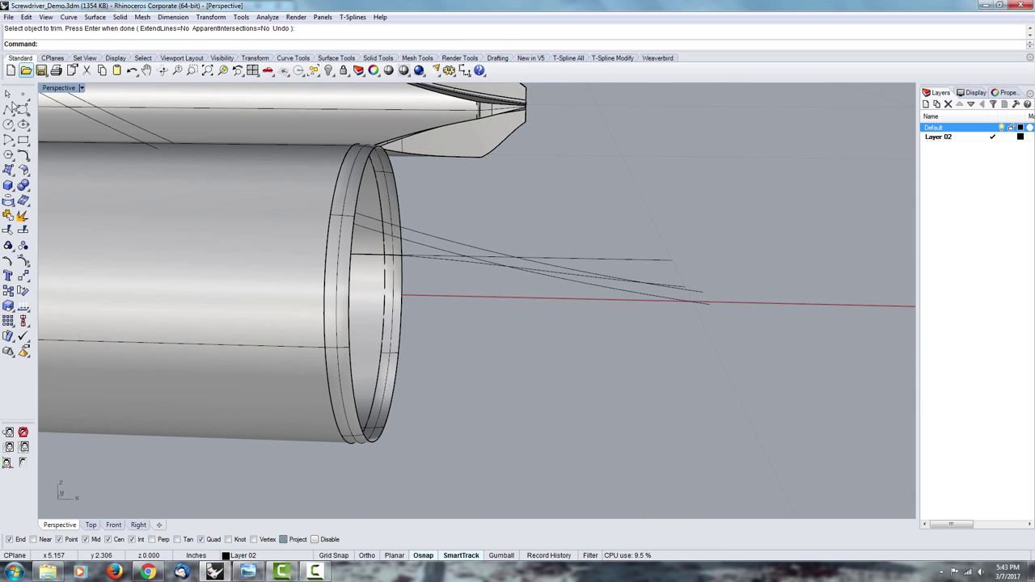
Show the hidden taper surface again
right_click_drag(462, 219, 621, 243)
type("Sho")
key("Return")
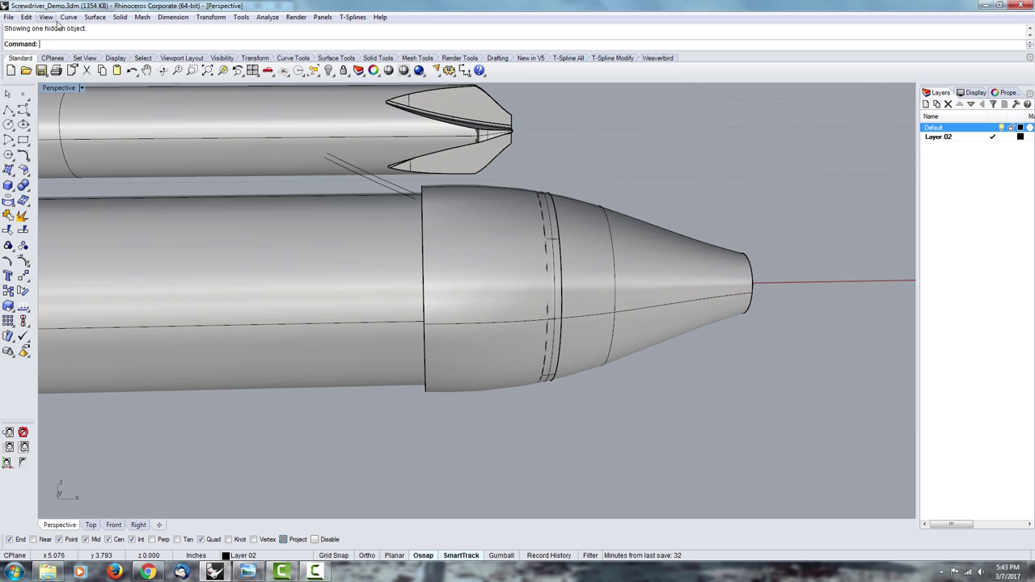
left_click(27, 17)
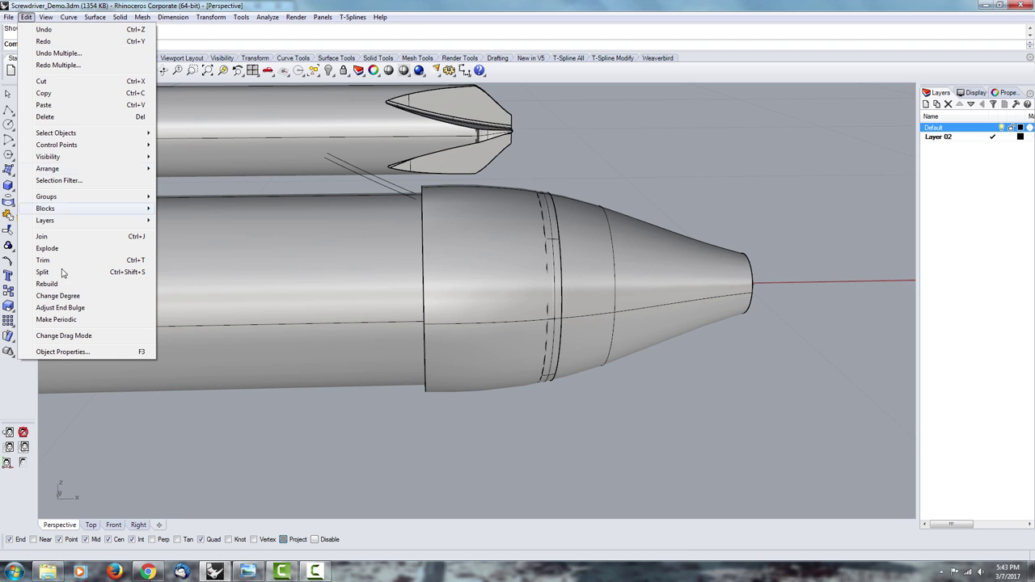
left_click(485, 196)
left_click(328, 70)
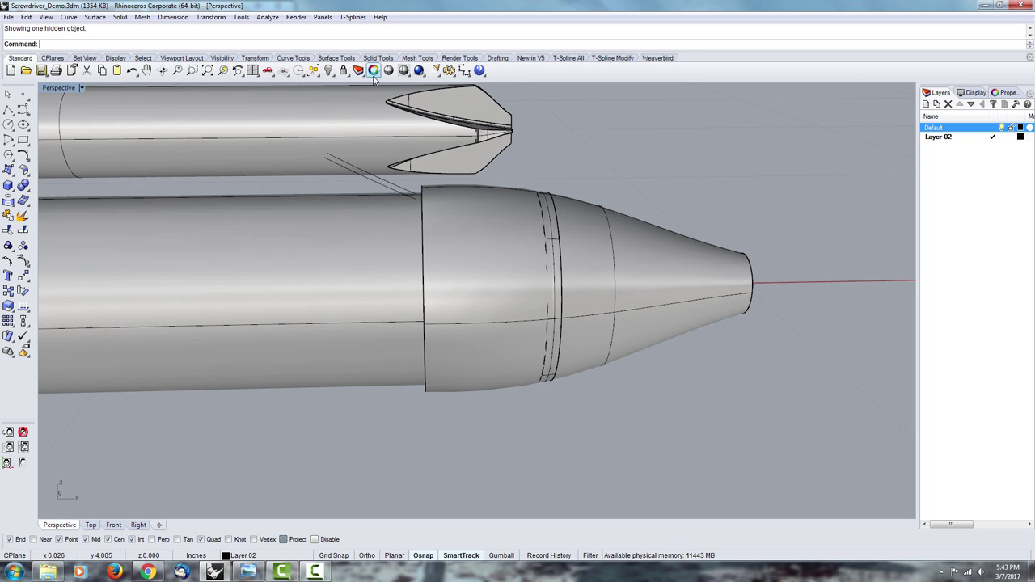
Trim off the wide part of the taper that overlaps the shank, using the fillet strip as the cutting object
right_click_drag(707, 182, 569, 224)
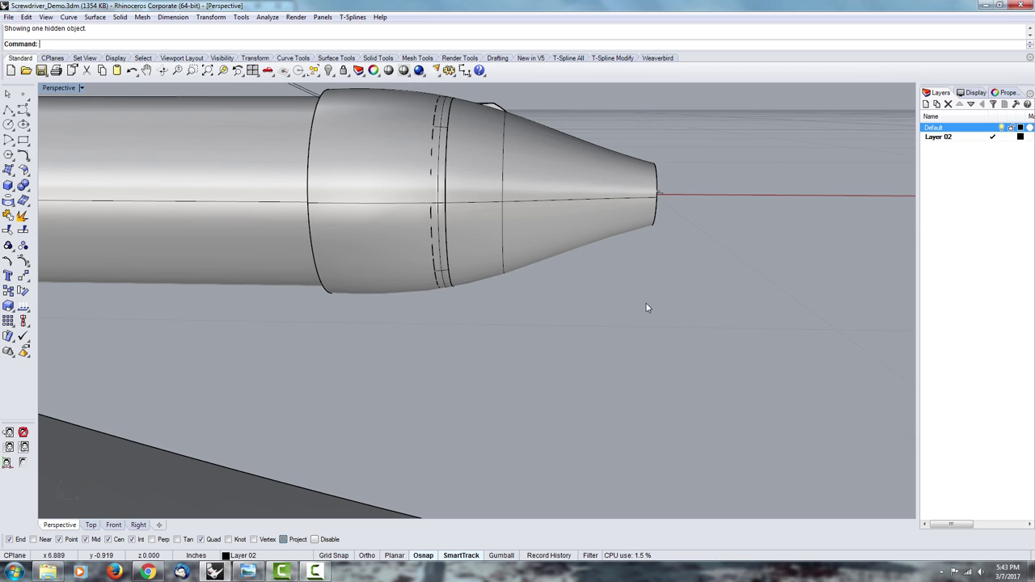
right_click_drag(441, 306, 430, 320)
left_click(422, 195)
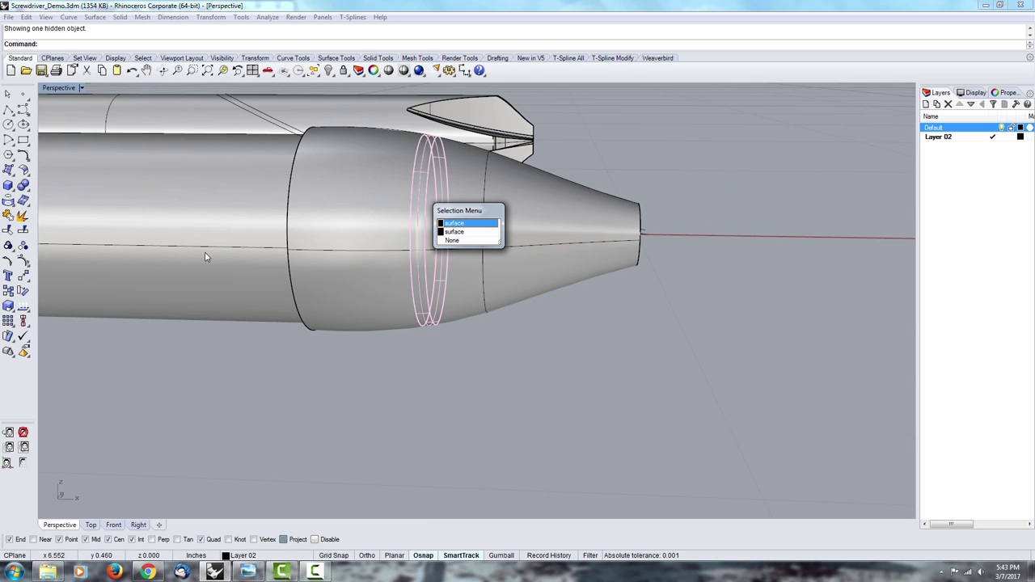
left_click(456, 223)
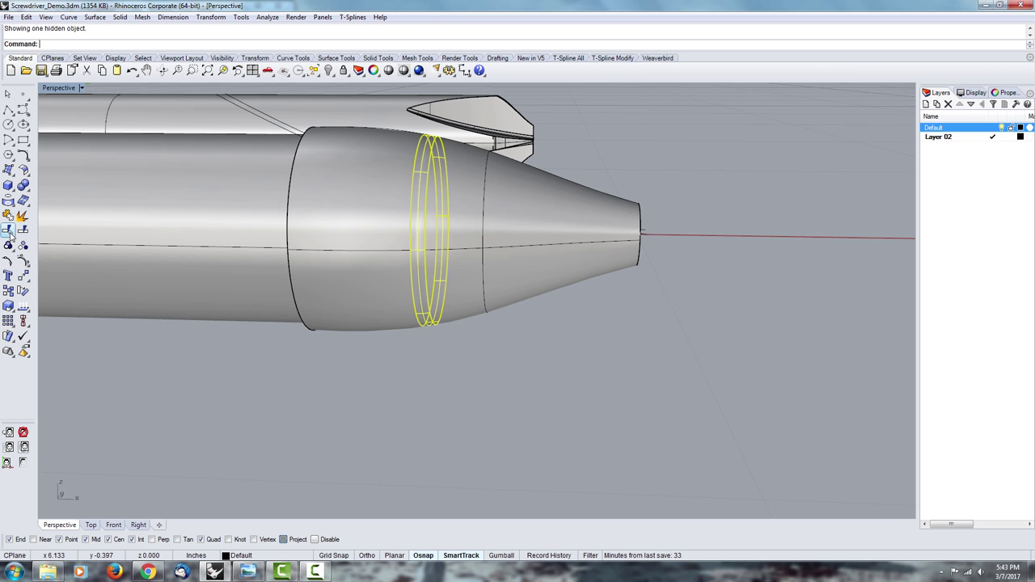
left_click(9, 232)
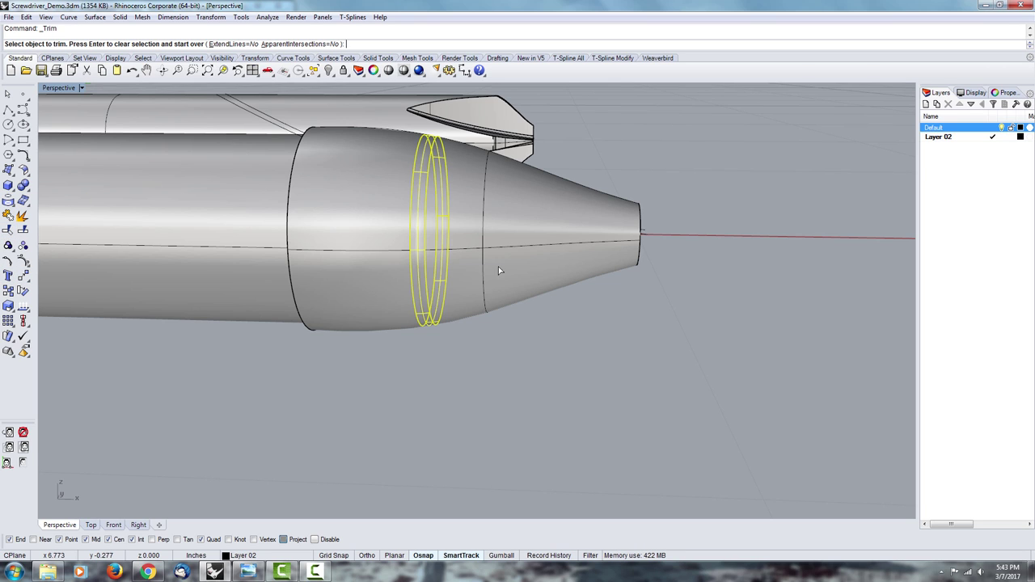
scroll(355, 129, "up", 3)
left_click(311, 148)
right_click_drag(469, 179, 647, 247)
left_click(696, 277)
right_click(695, 277)
Examine the trimmed taper, fillet strip and shank by highlighting each surface, and view both screwdrivers as a whole
scroll(762, 201, "down", 6)
right_click_drag(762, 201, 671, 271)
right_click_drag(382, 291, 438, 271)
scroll(437, 272, "down", 3)
left_click(404, 328)
scroll(402, 327, "up", 8)
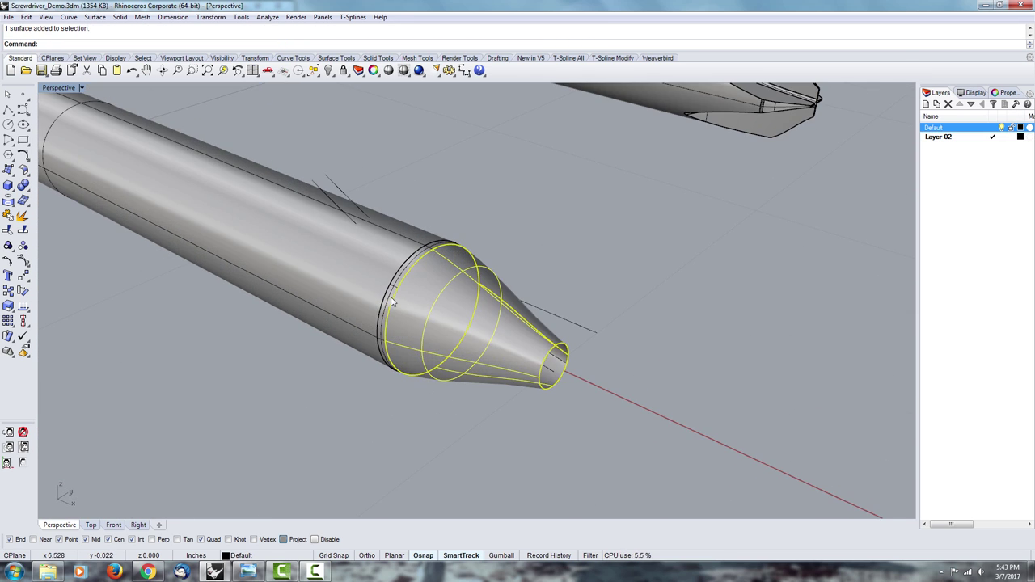
left_click(390, 297, "shift")
left_click(347, 280, "shift")
scroll(353, 279, "down", 13)
left_click(353, 283)
right_click_drag(473, 332, 377, 187)
right_click_drag(396, 256, 414, 188)
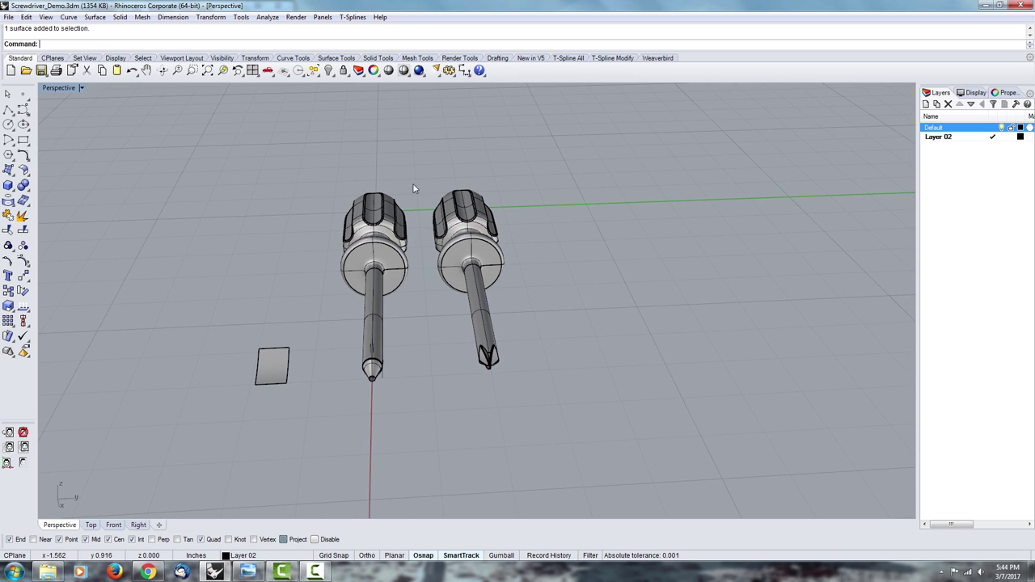
Join the handle and shank surfaces of the screwdriver with the tapered tip, and clear the selection
left_click_drag(311, 318, 312, 318)
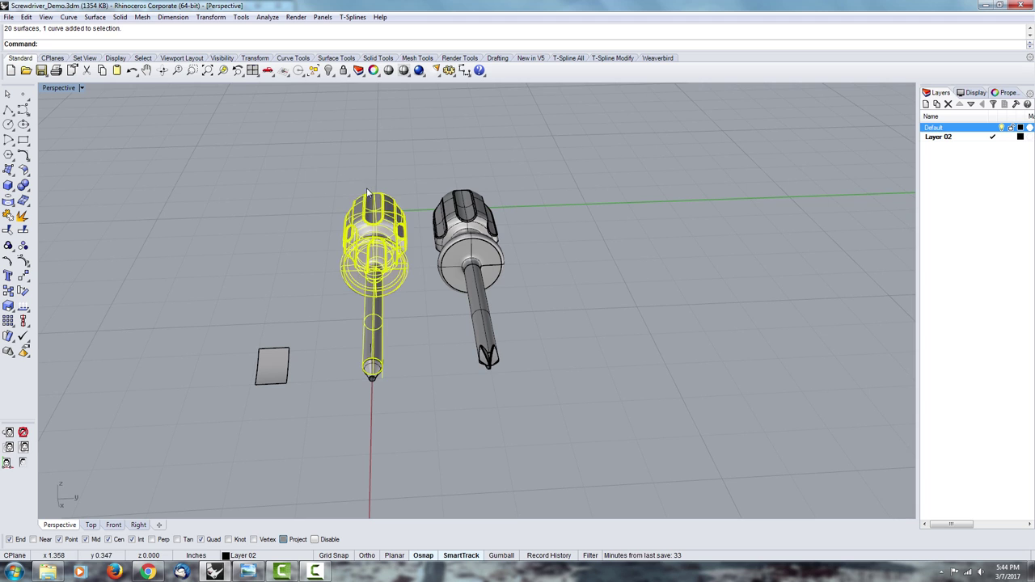
right_click_drag(312, 319, 291, 320)
type("Joi")
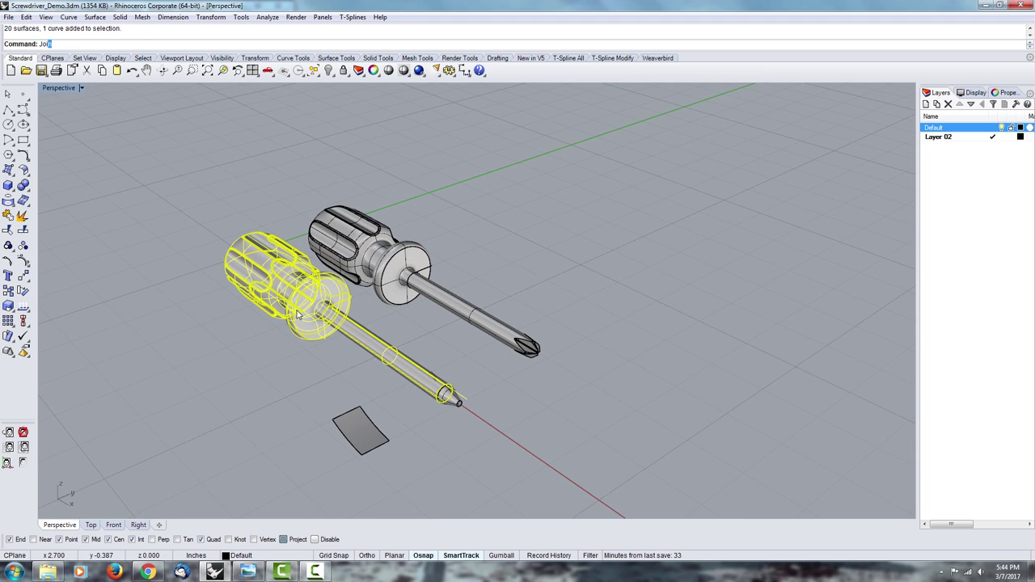
type("n")
key("Return")
right_click_drag(493, 440, 614, 445)
left_click(614, 445)
Join the fillet strip and the taper surface into one tip piece
scroll(542, 394, "up", 6)
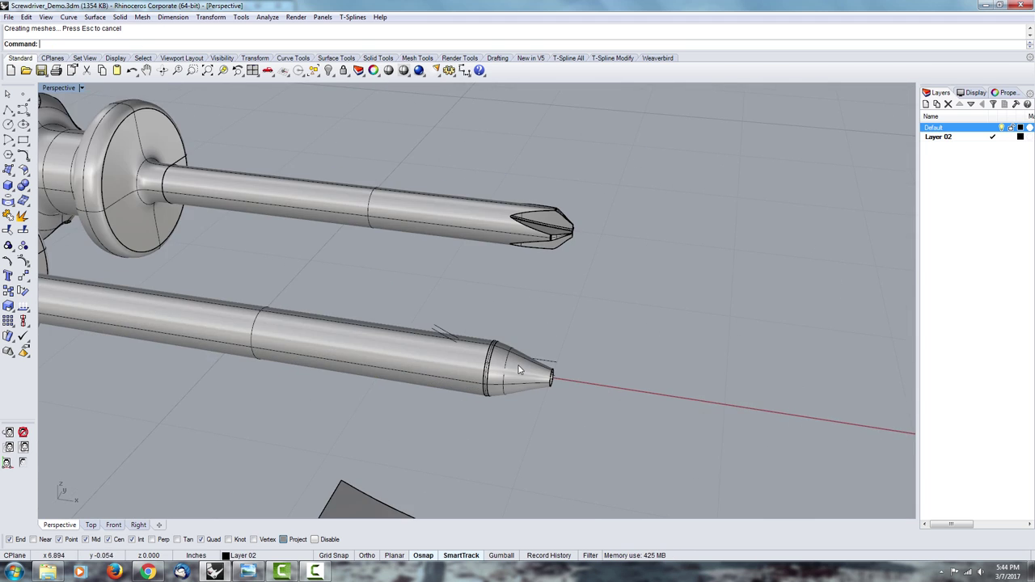
right_click_drag(520, 370, 528, 336)
left_click_drag(532, 302, 670, 427)
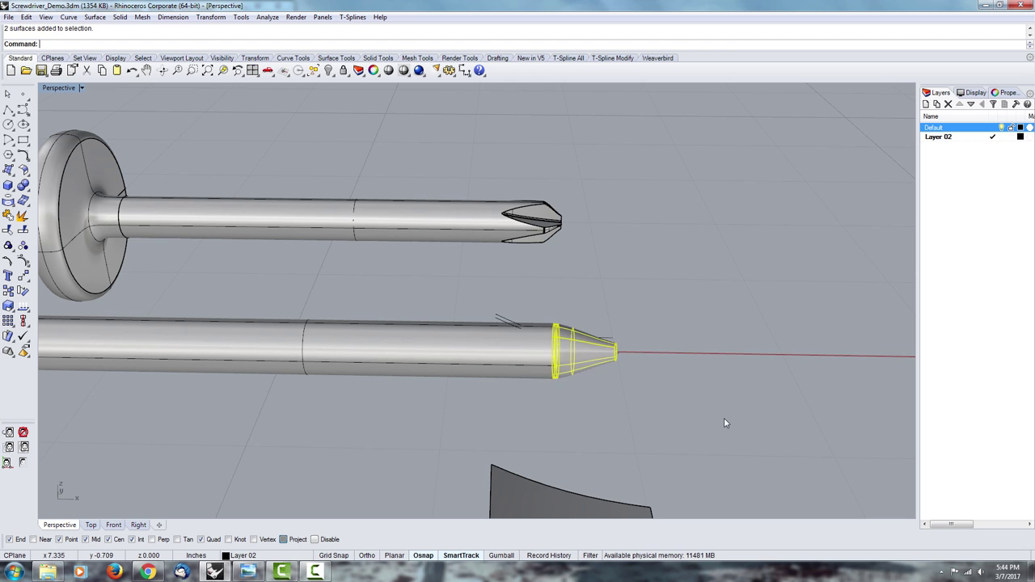
right_click_drag(724, 418, 439, 330)
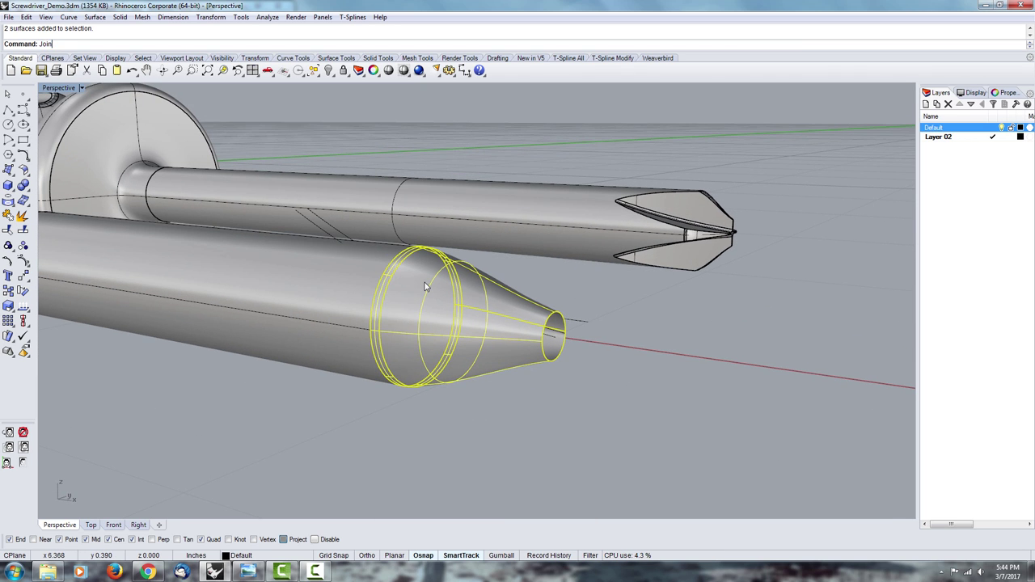
key("Return")
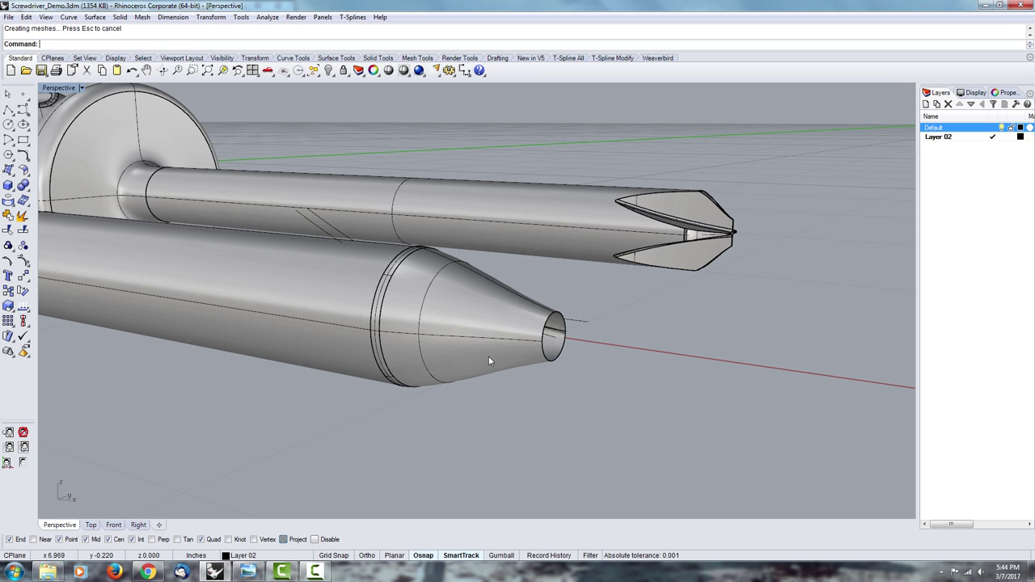
Close both open ends of the tapered tip piece with Cap and clear the selection
left_click(457, 299)
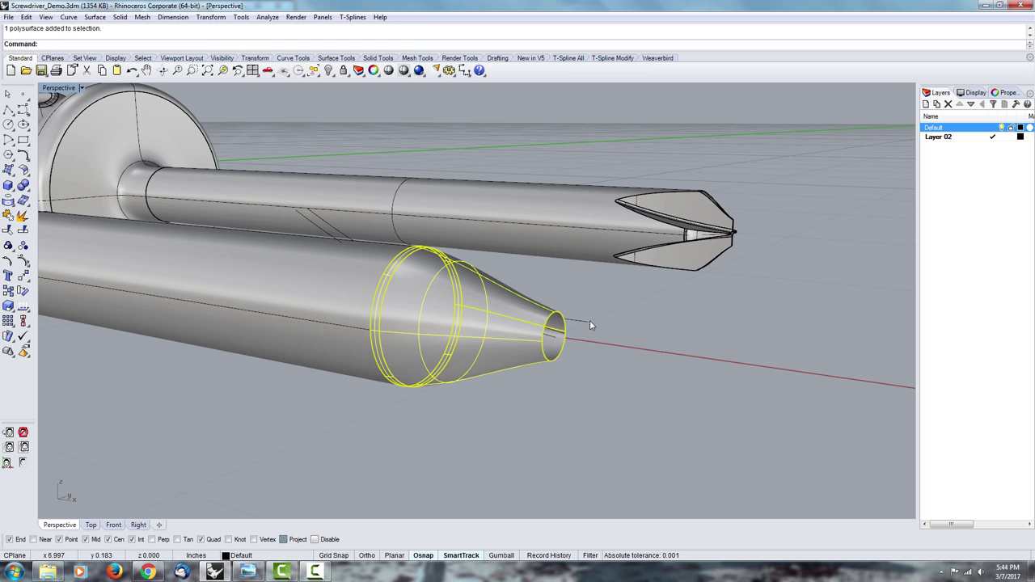
right_click_drag(563, 360, 471, 321)
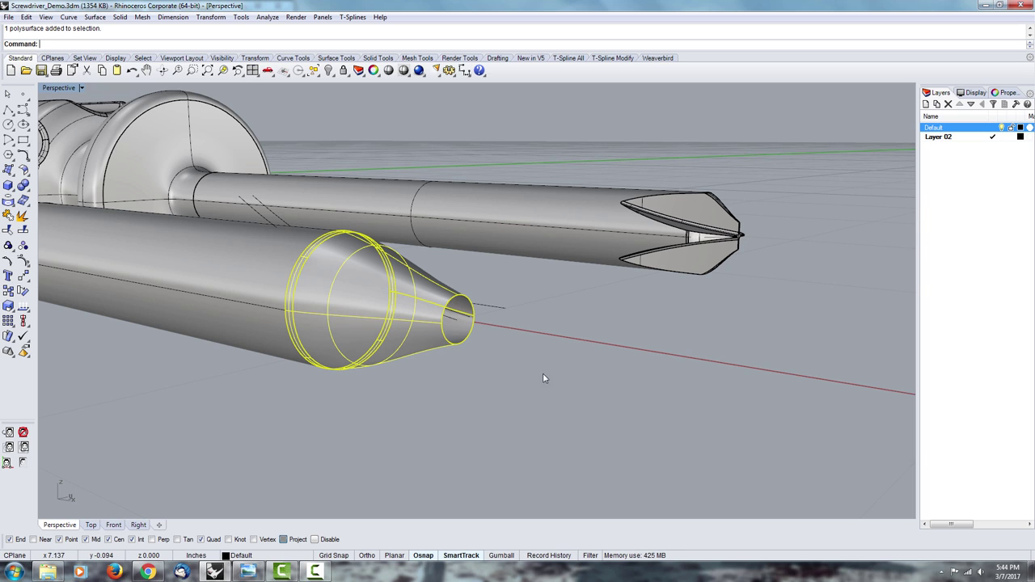
scroll(432, 323, "up", 5)
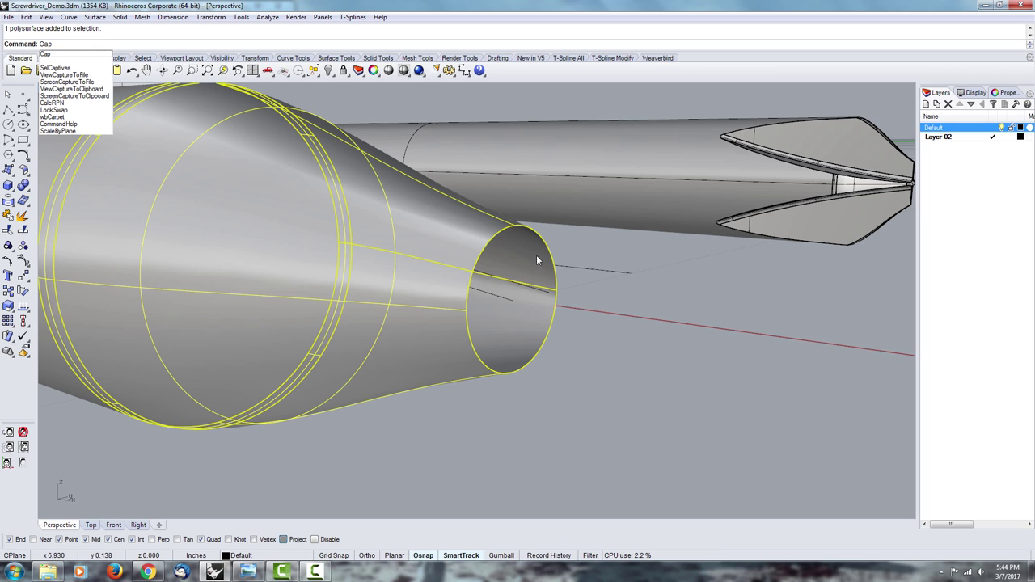
key("Return")
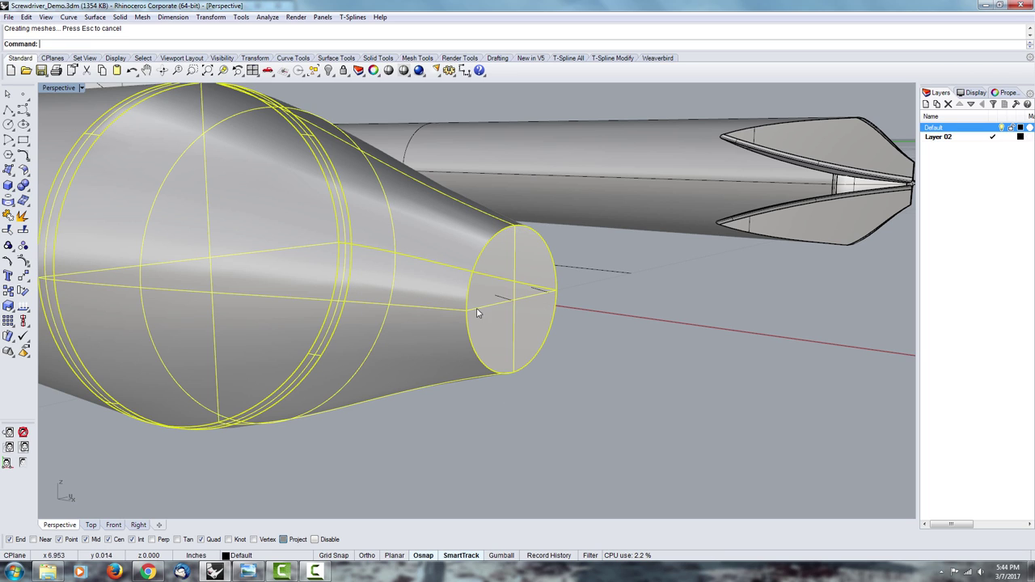
left_click(585, 421)
Move the capped tip piece along the shank's axis, clear of the shank's open end
scroll(579, 417, "down", 8)
right_click_drag(455, 377, 722, 392)
left_click(722, 392)
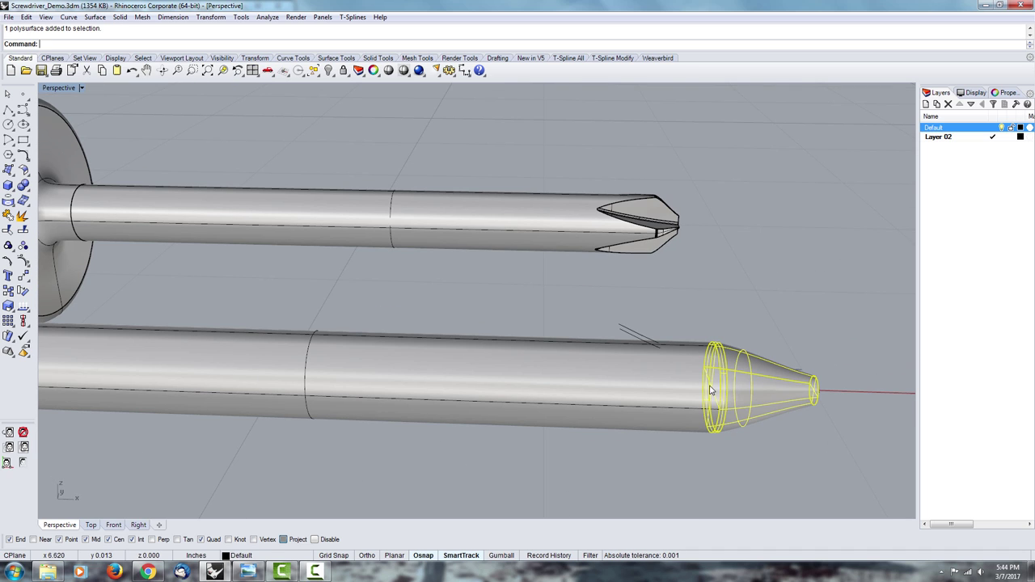
type("Move")
key("Return")
left_click(710, 385)
scroll(750, 327, "up", 3)
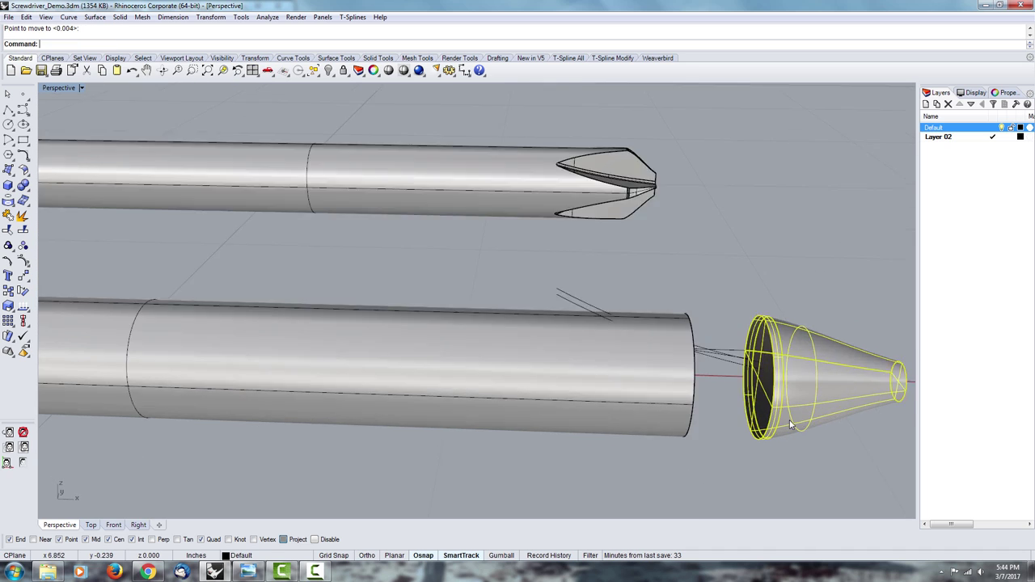
Explode the capped tip piece and delete the large cap facing the shank's open end
left_click(776, 331)
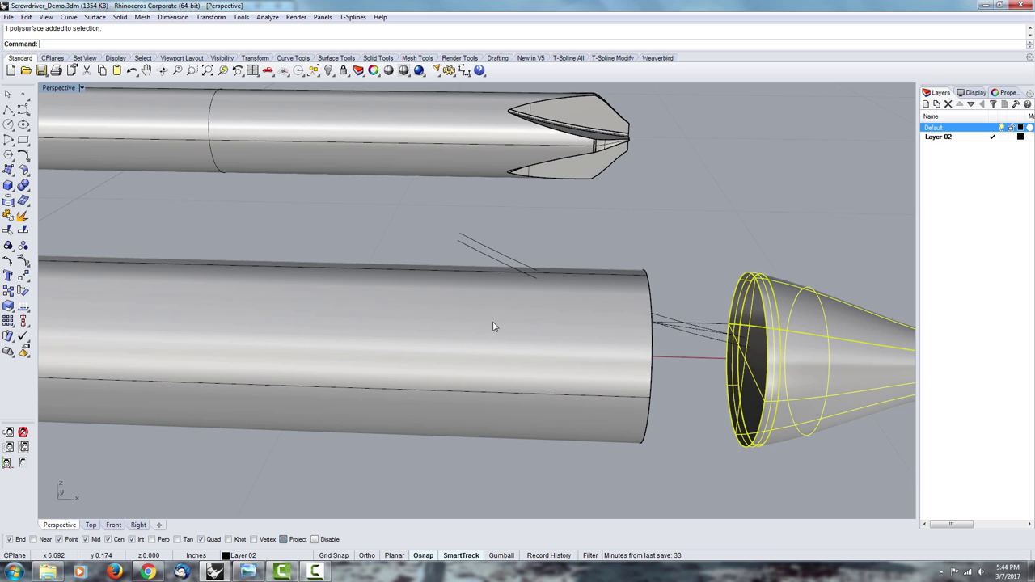
left_click(22, 201)
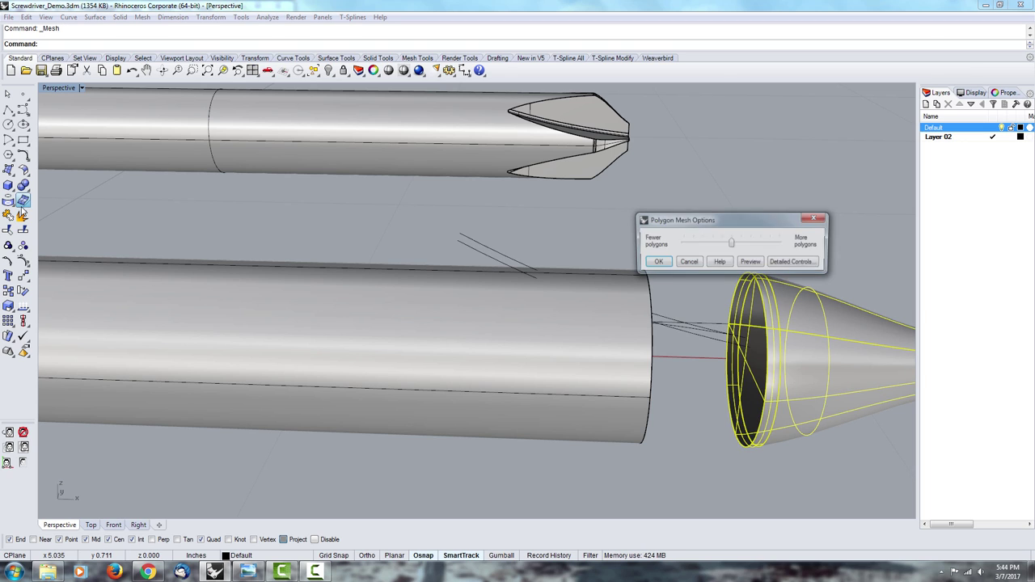
left_click(687, 263)
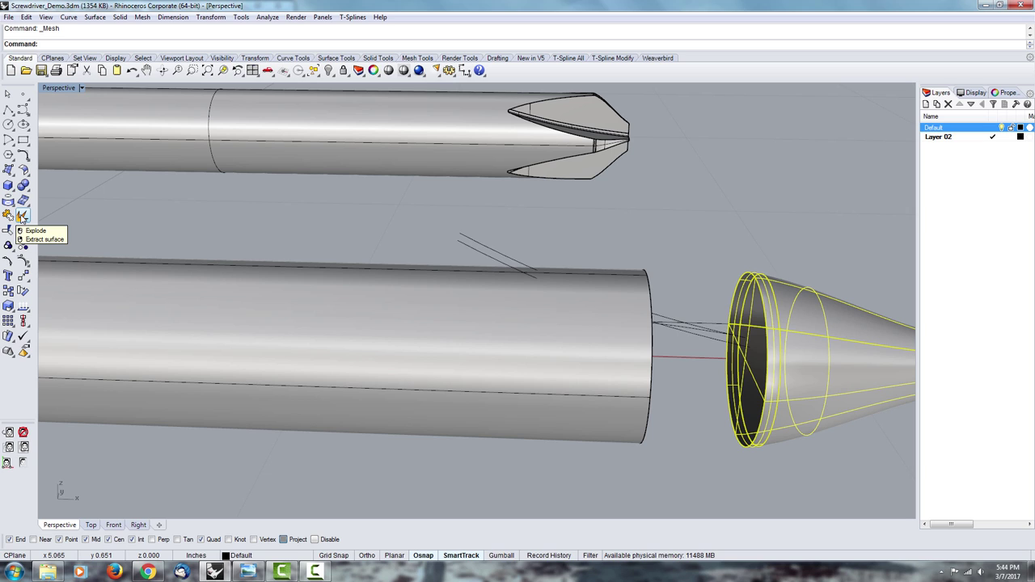
left_click(23, 217)
left_click(757, 345)
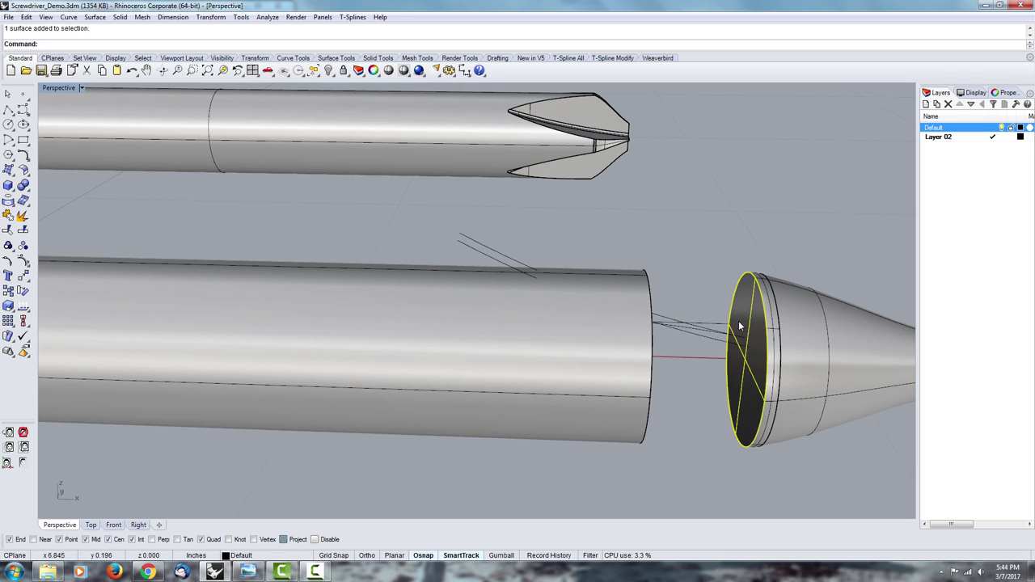
key("Delete")
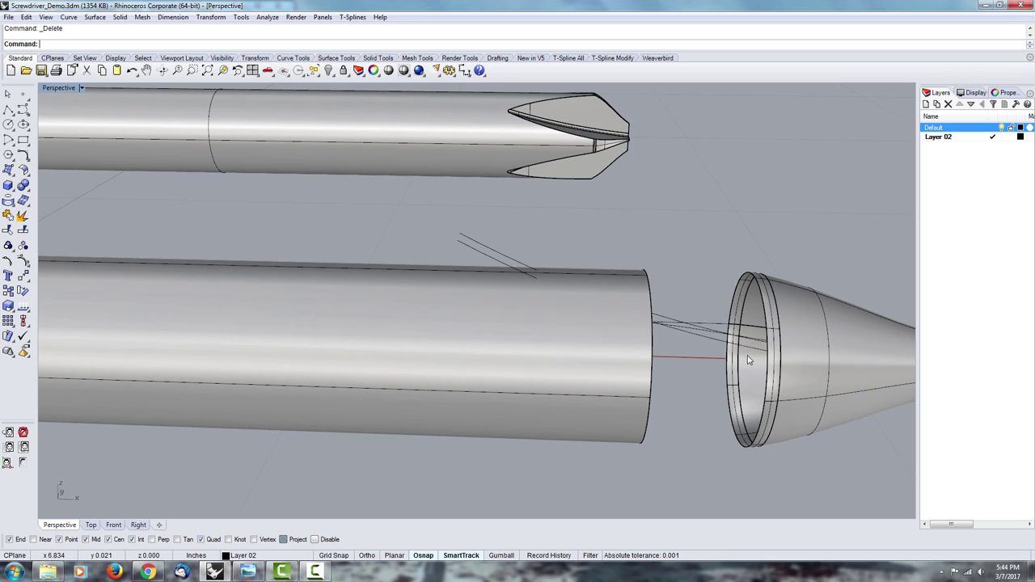
Move the taper and fillet strip back onto the shank's open end, centre to centre, and clear the selection
scroll(783, 241, "down", 3)
scroll(782, 245, "up", 2)
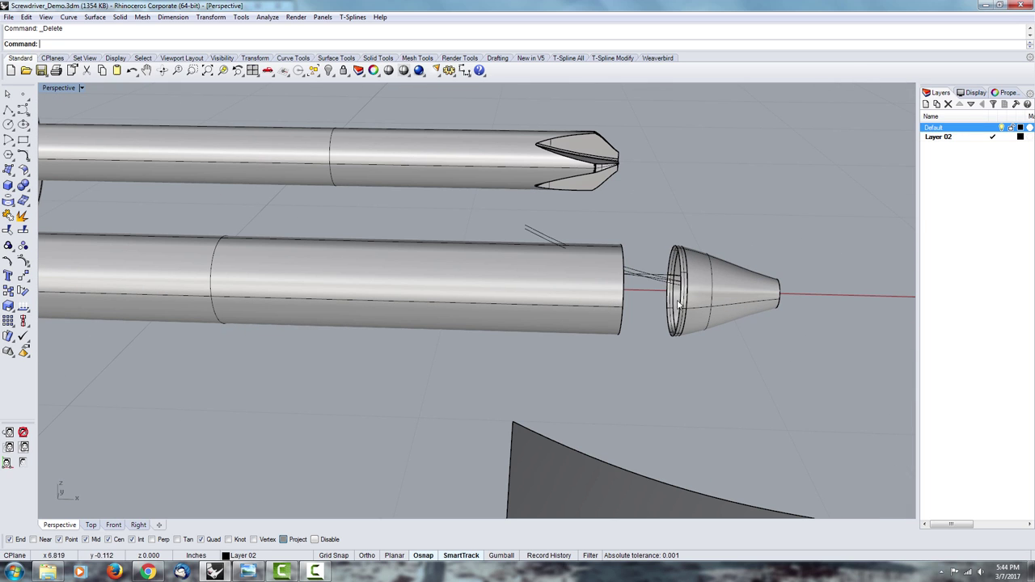
left_click(680, 304)
left_click(728, 301)
type("M")
key("Return")
scroll(687, 314, "up", 2)
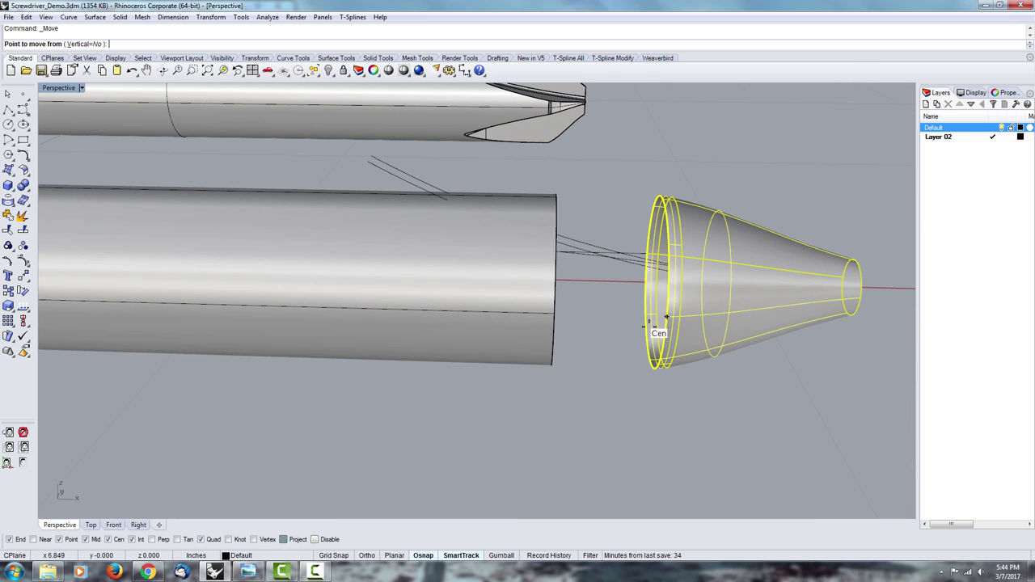
left_click(647, 330)
left_click(551, 348)
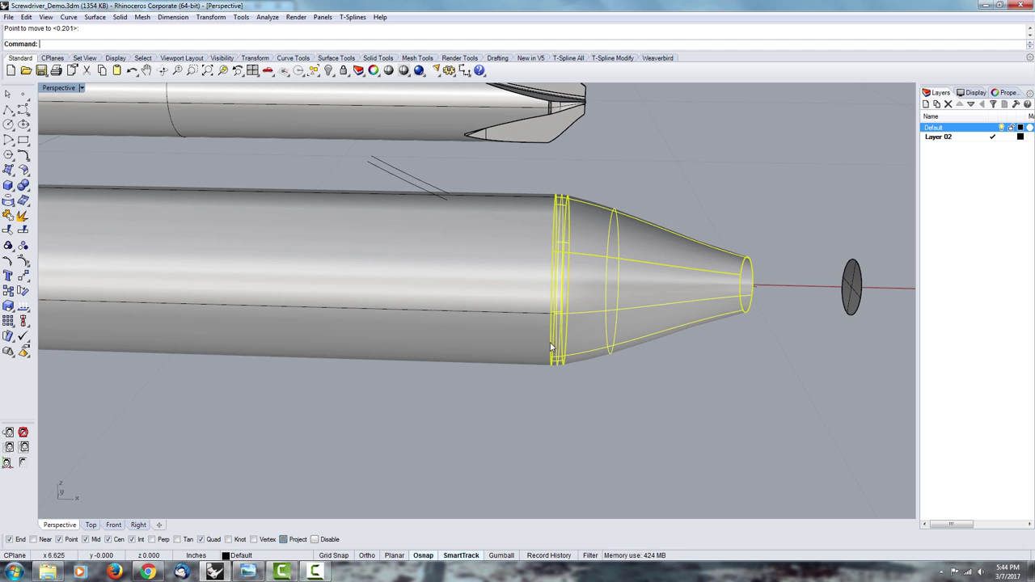
left_click(702, 202)
Move the small round cap onto the narrow open end of the taper, centre to centre
scroll(813, 275, "down", 4)
right_click_drag(817, 277, 741, 325)
scroll(811, 291, "up", 6)
left_click(816, 301)
right_click(728, 305)
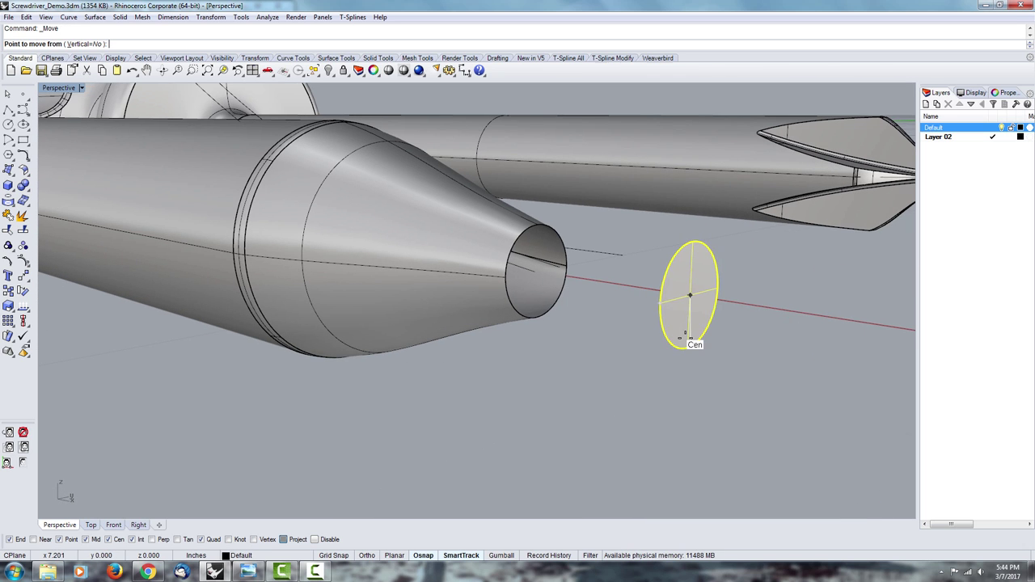
left_click(674, 338)
left_click(526, 307)
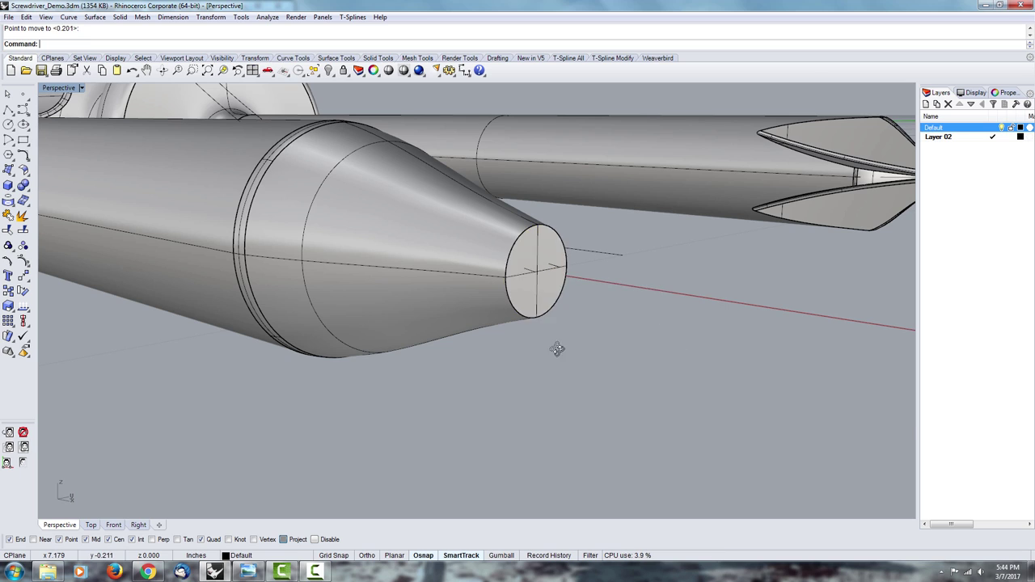
Join the small end cap, the taper and the fillet strip into one tip piece
right_click_drag(555, 351, 555, 348)
left_click(331, 229, "shift")
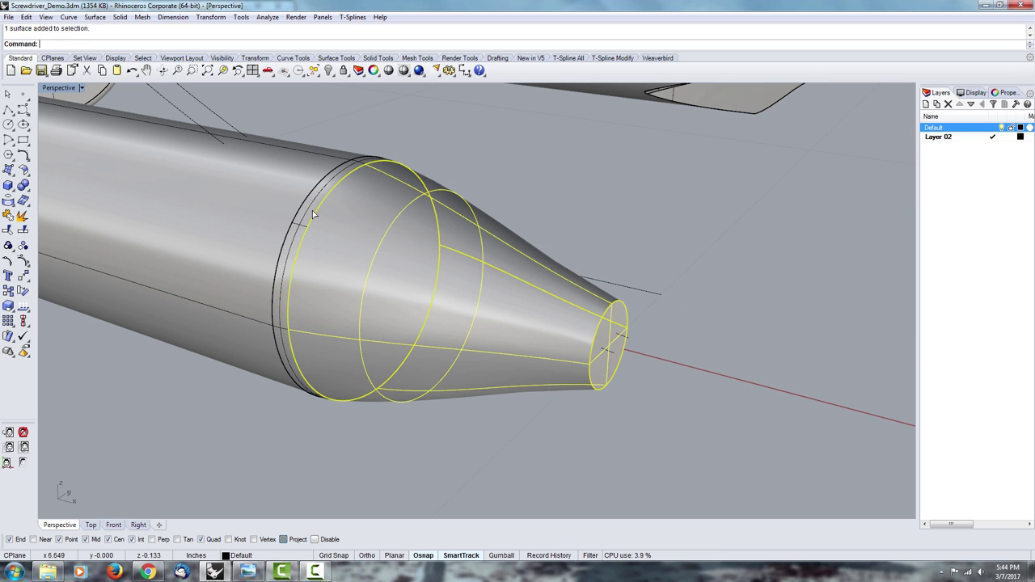
left_click(312, 211, "shift")
key("Return")
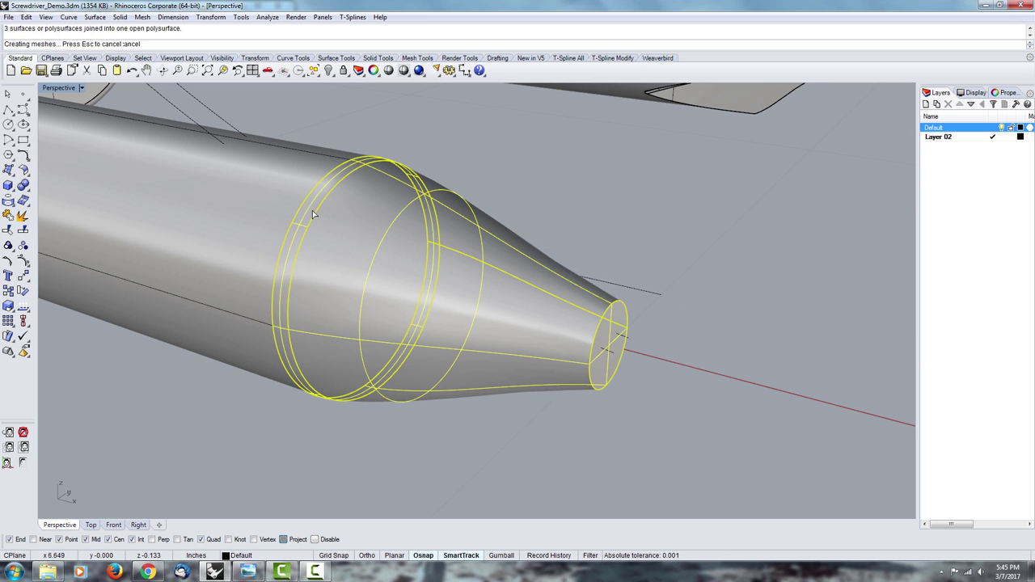
type("Scale")
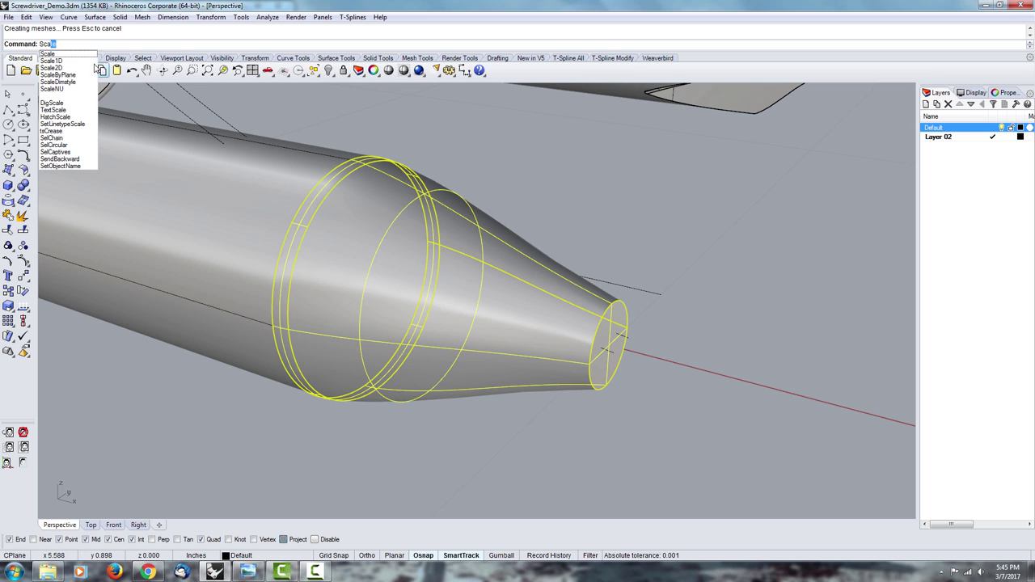
left_click(73, 63)
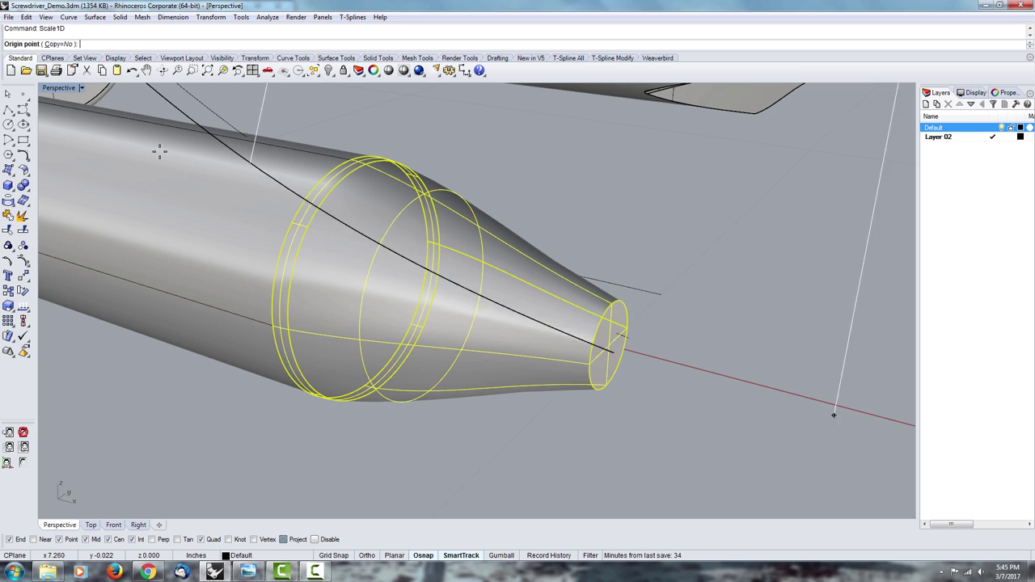
double_click(58, 88)
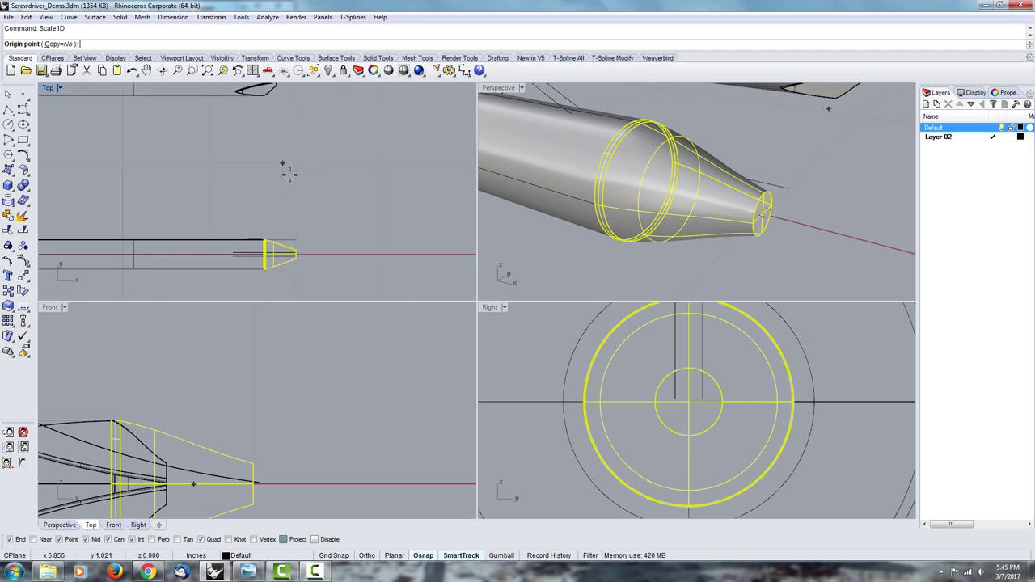
scroll(283, 170, "down", 3)
scroll(266, 165, "up", 8)
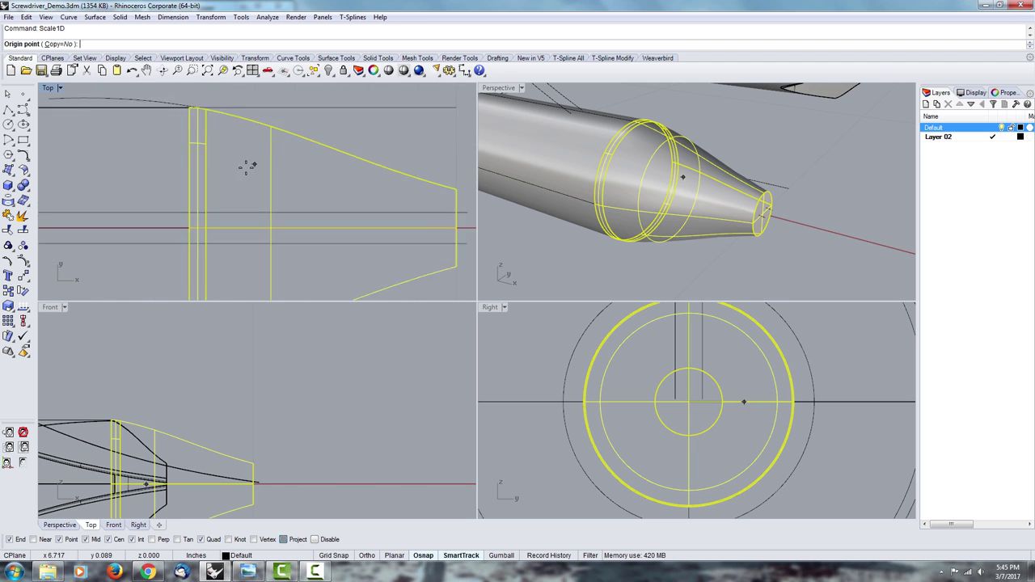
scroll(247, 166, "up", 3)
left_click(137, 178)
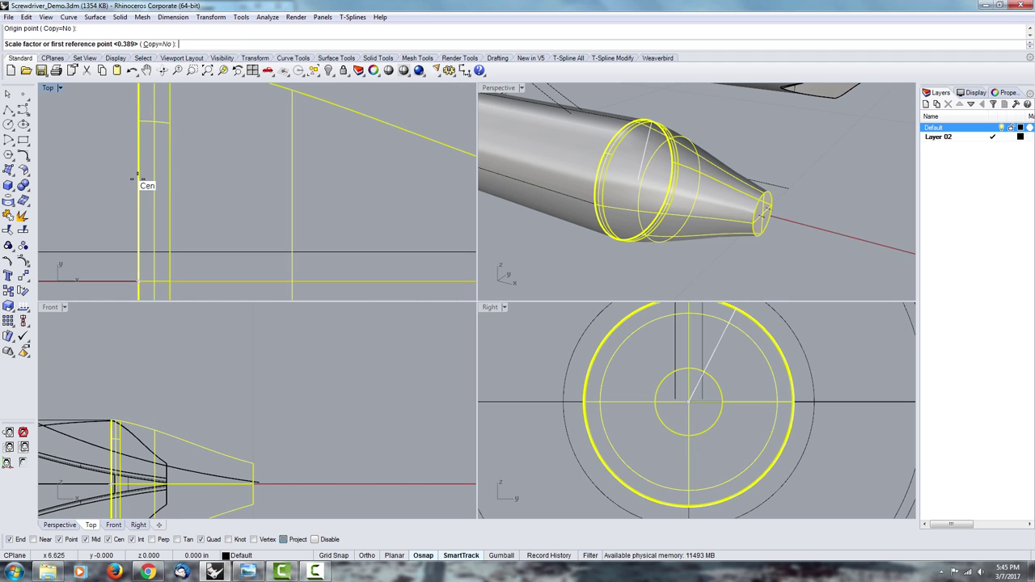
scroll(138, 178, "down", 4)
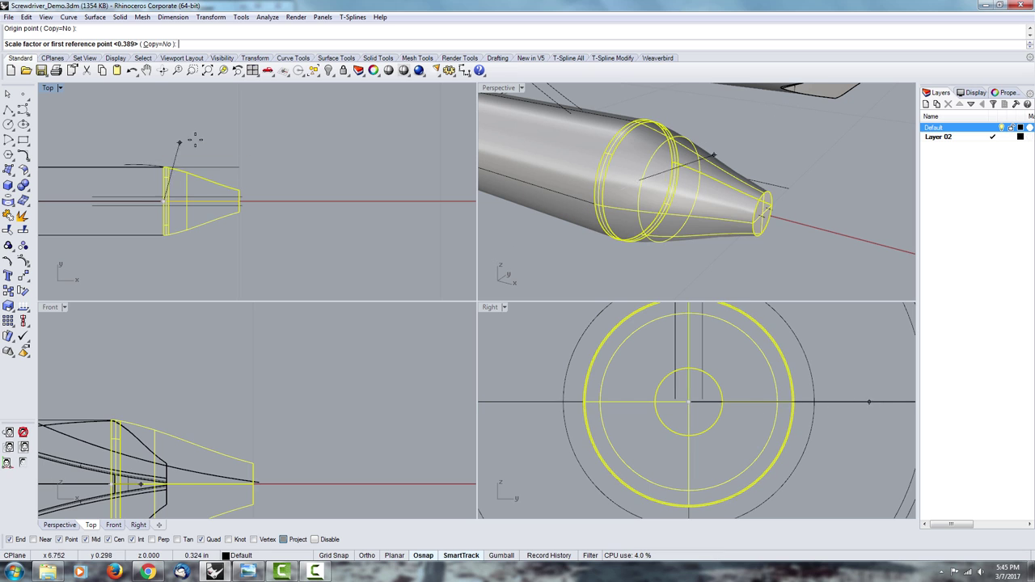
right_click(191, 162)
scroll(198, 185, "up", 4)
key("Escape")
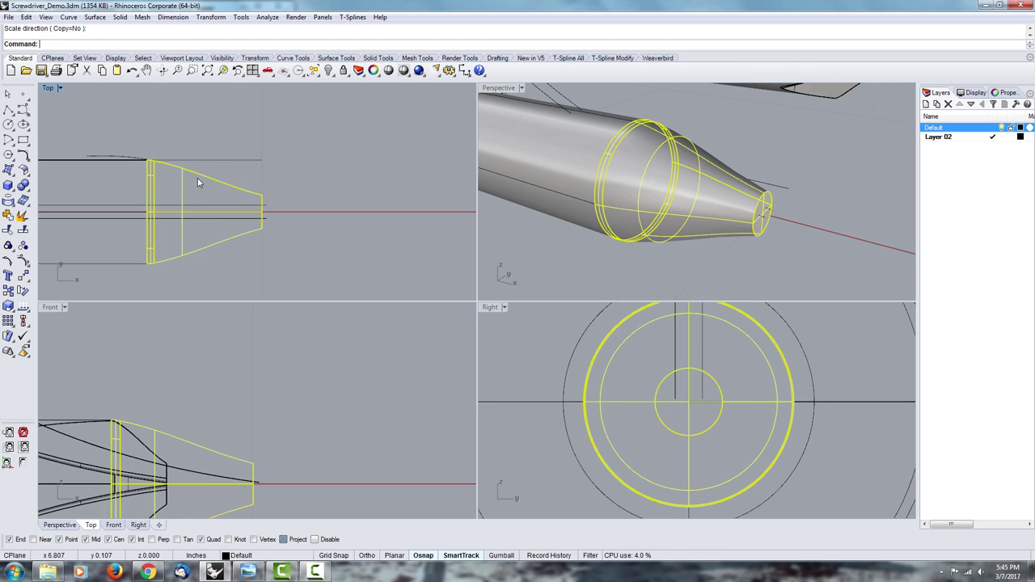
Shorten the joined tip piece along the shank's axis with Scale1D, using the upper corner of its wide end as origin
scroll(166, 150, "up", 5)
right_click(141, 142)
scroll(119, 158, "up", 5)
left_click(120, 195)
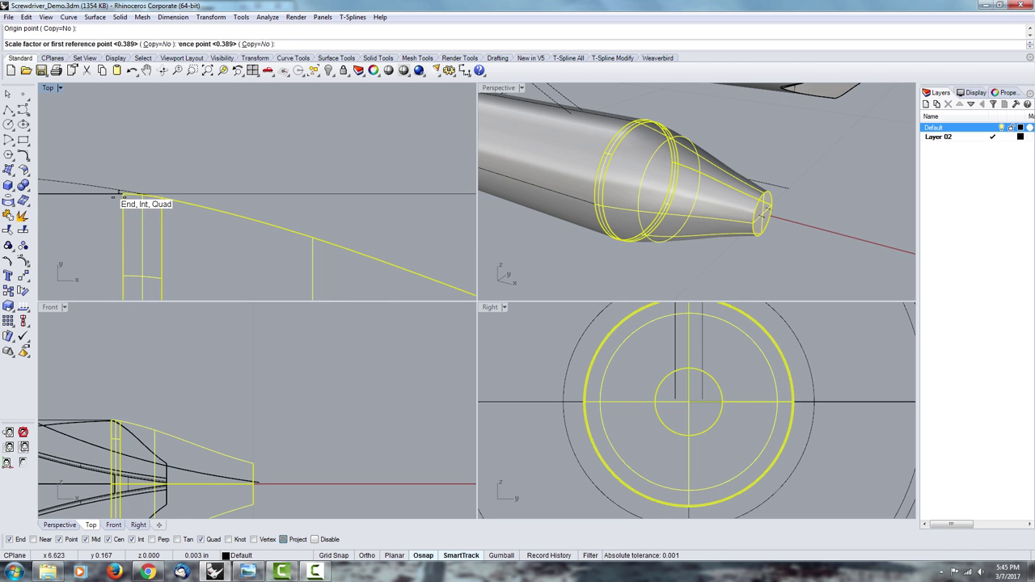
scroll(115, 196, "down", 4)
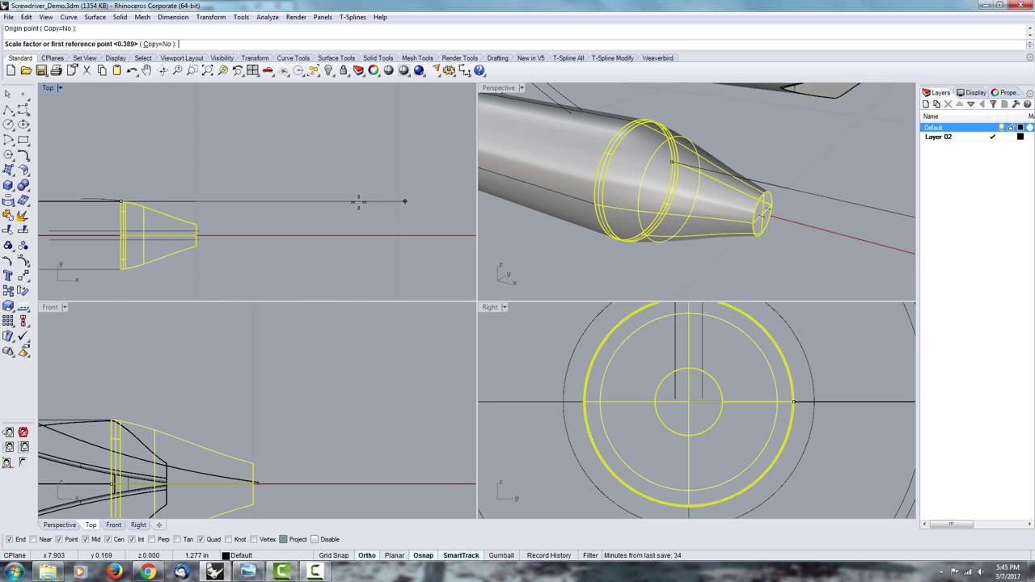
left_click(439, 199)
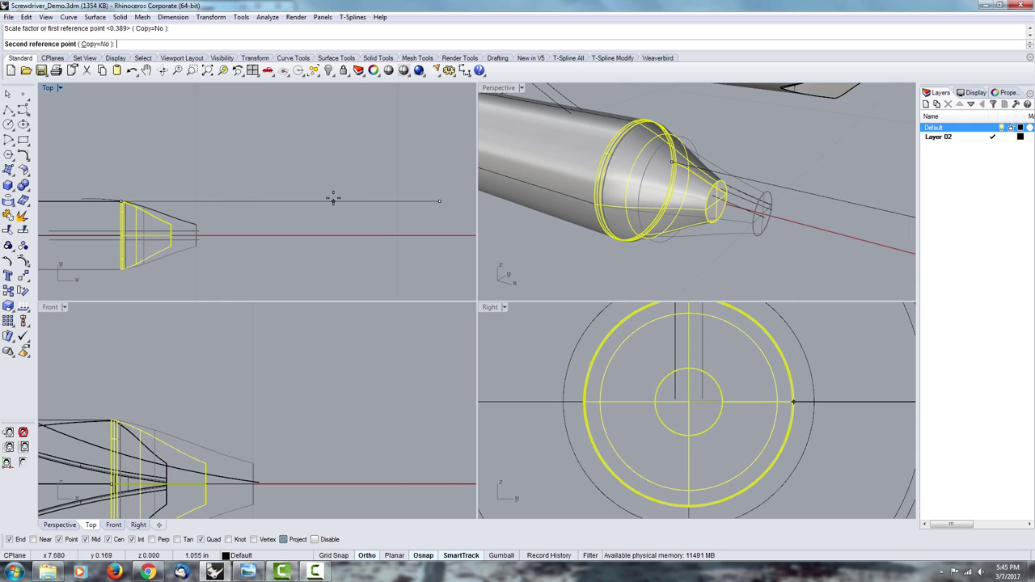
left_click(273, 186)
Compare the shortened tip piece with the finished Phillips tip in the Top and Perspective views, and clear the selection
scroll(306, 221, "down", 3)
right_click_drag(272, 187, 301, 225)
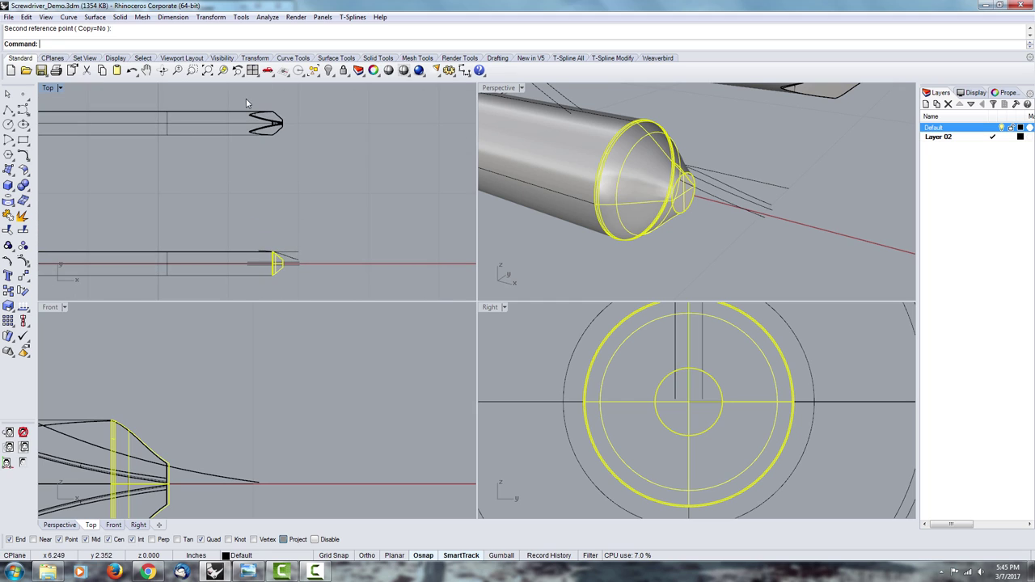
right_click_drag(279, 269, 277, 239)
scroll(278, 239, "up", 4)
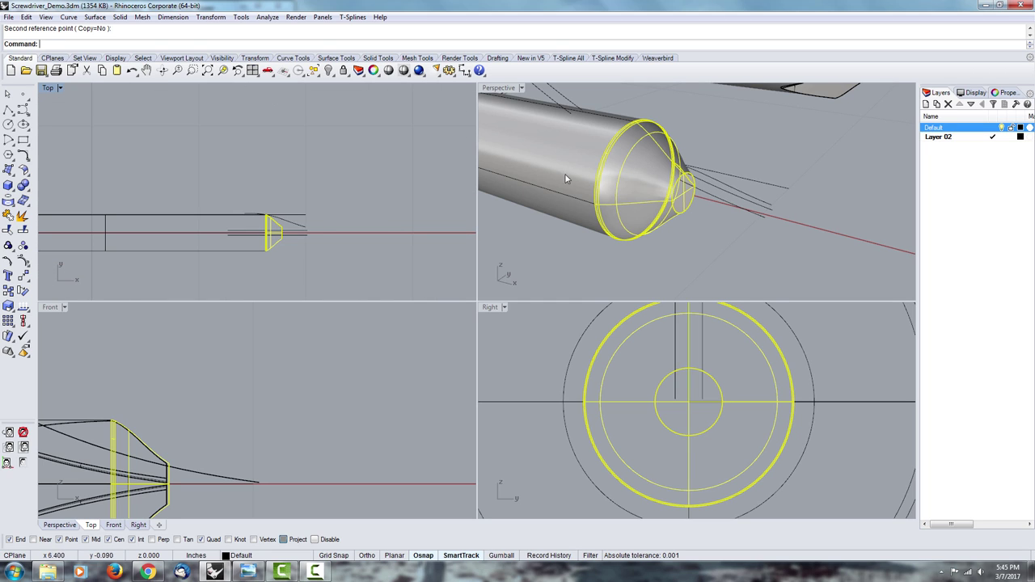
right_click_drag(677, 144, 579, 159)
right_click_drag(300, 219, 286, 212)
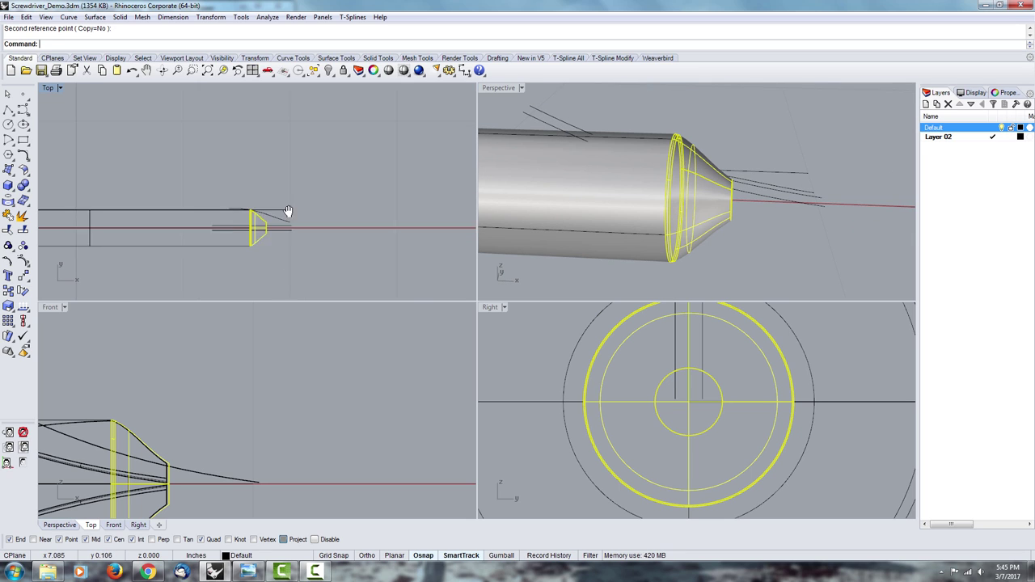
scroll(286, 211, "down", 4)
left_click(384, 277)
Examine the flutes and the pointed end of the finished Phillips tip from the side and the front
right_click_drag(384, 277, 364, 260)
scroll(673, 187, "down", 5)
right_click_drag(779, 199, 664, 210)
scroll(816, 125, "up", 3)
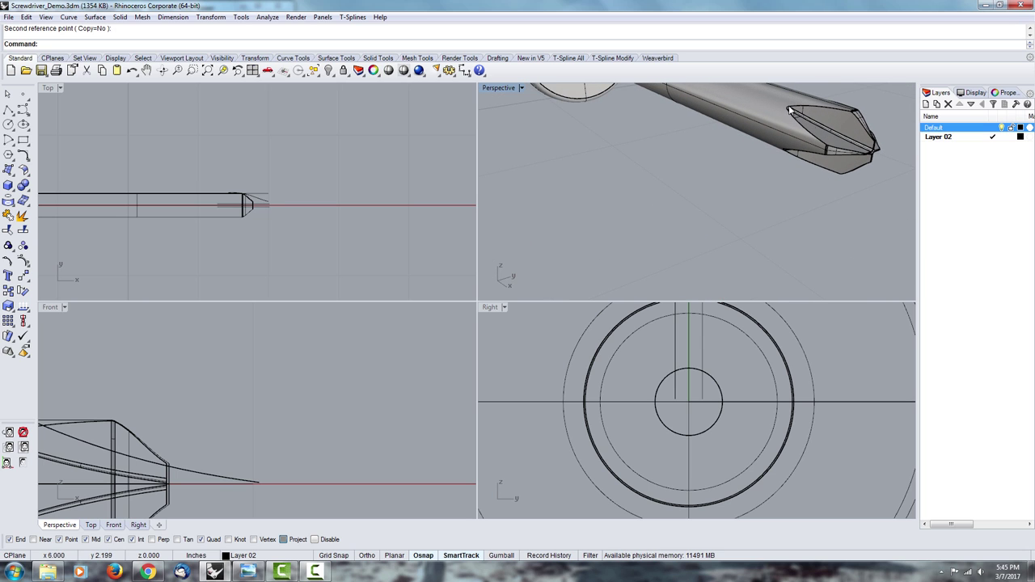
right_click_drag(705, 188, 778, 210)
scroll(732, 204, "down", 5)
scroll(825, 116, "up", 5)
right_click_drag(825, 115, 741, 186)
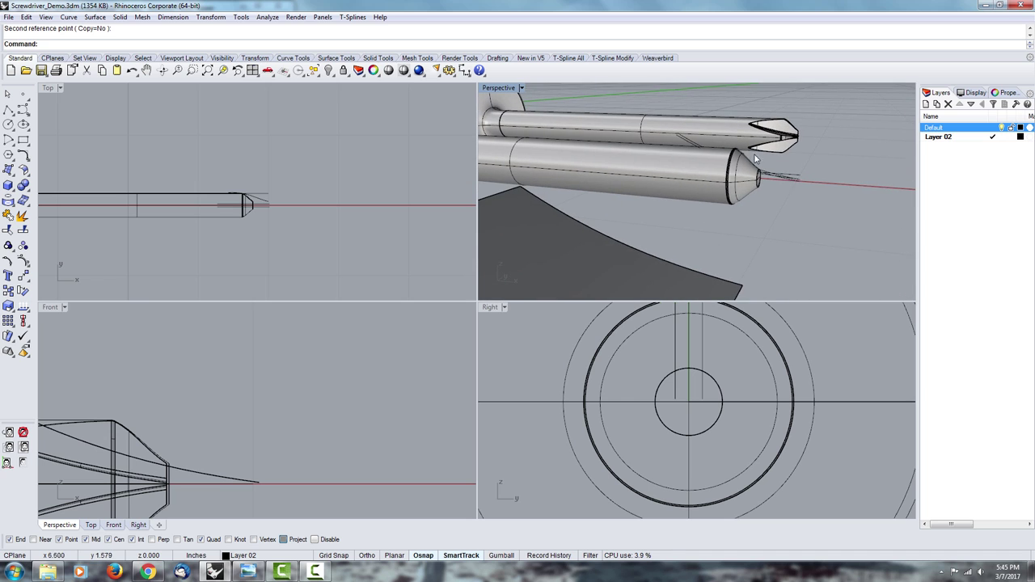
right_click_drag(746, 129, 793, 194)
scroll(778, 241, "up", 5)
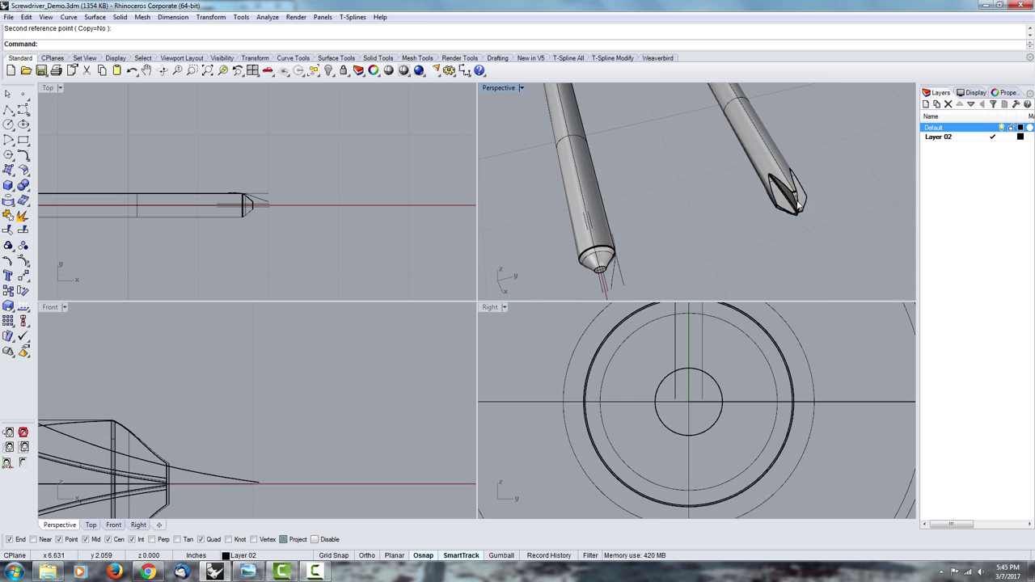
right_click_drag(778, 241, 770, 169)
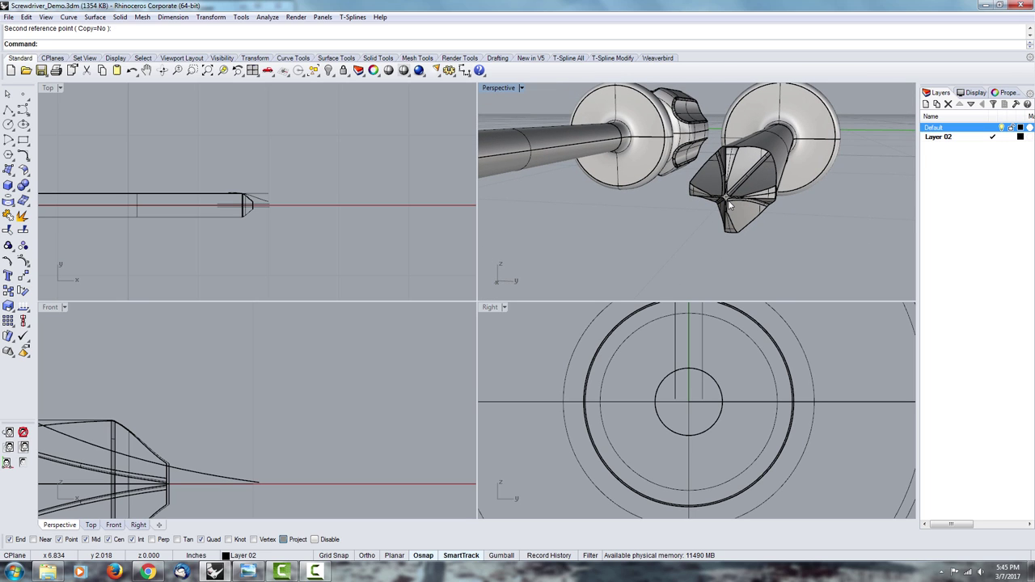